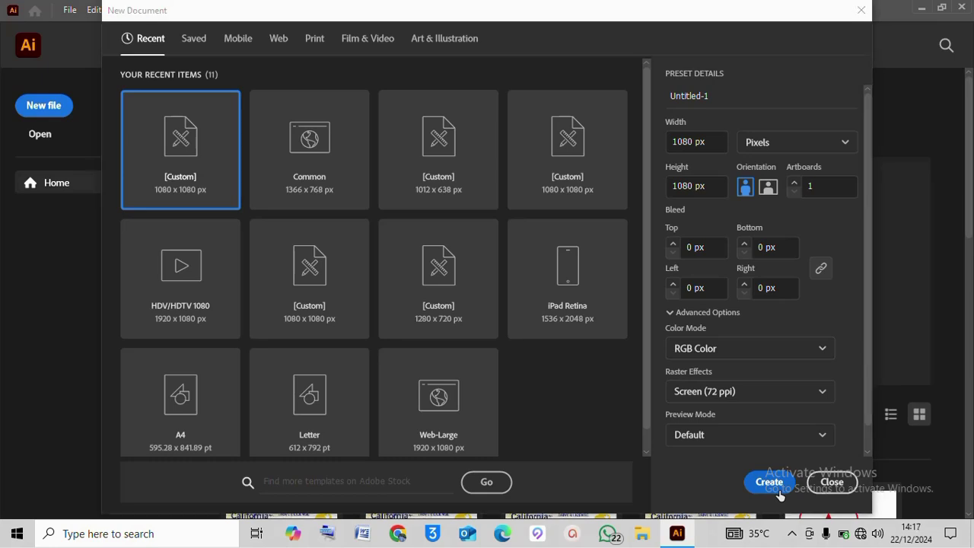
Create a new 1080 × 1080 px RGB document with one artboard.
click(770, 482)
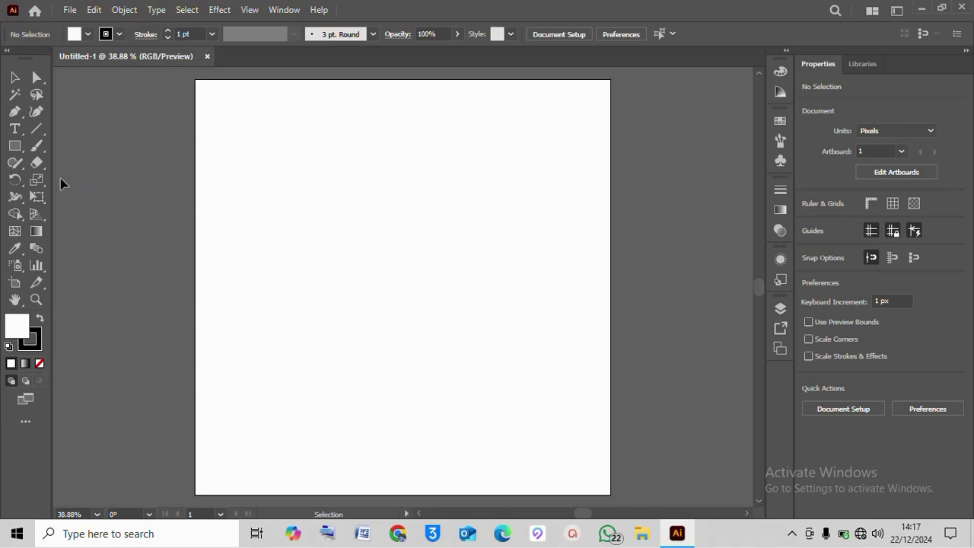
Draw a star on the artboard with Radius 1 of 250 px, Radius 2 of 500 px and 4 points.
click(18, 153)
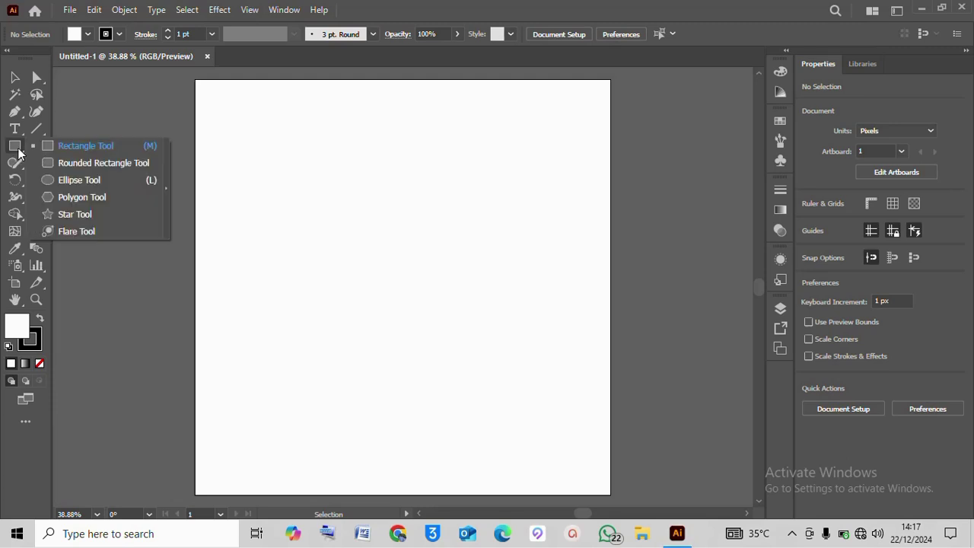
click(80, 213)
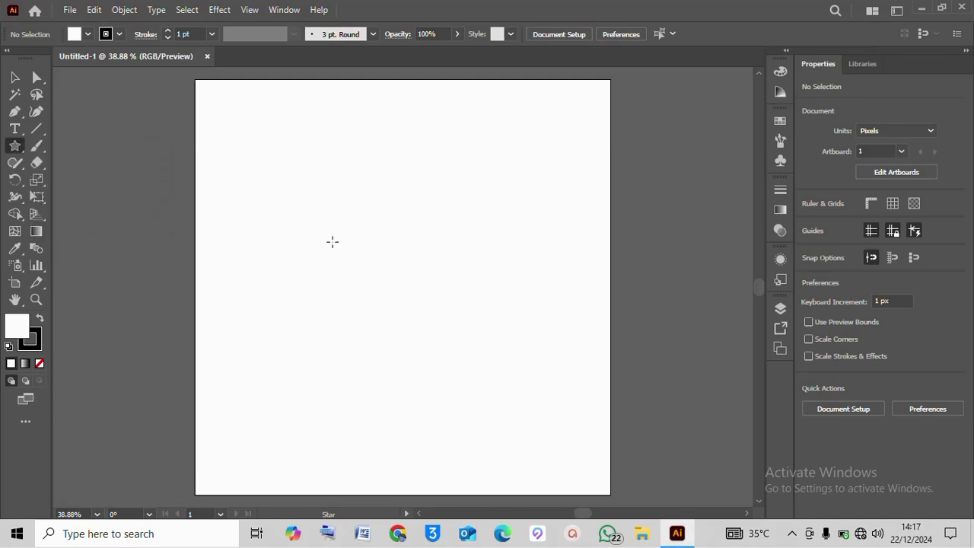
click(335, 242)
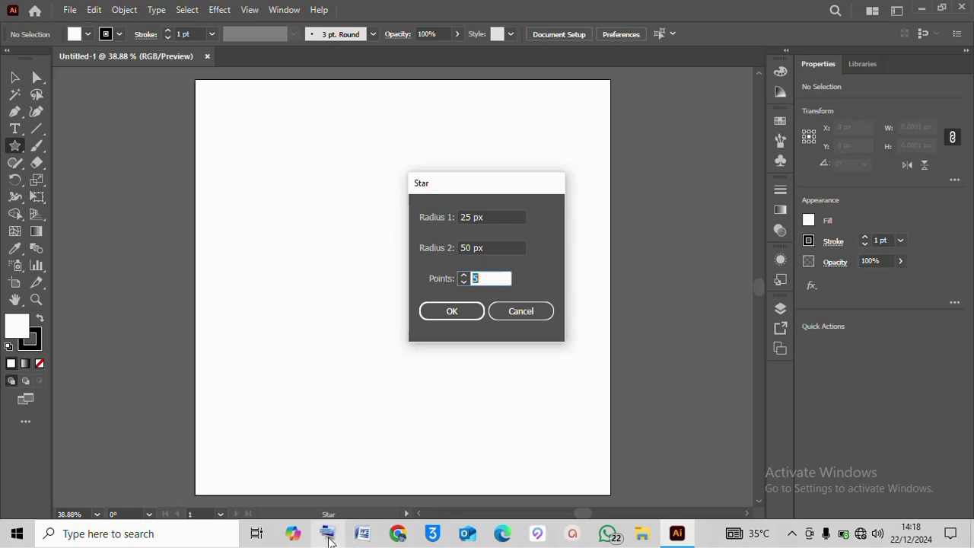
click(328, 539)
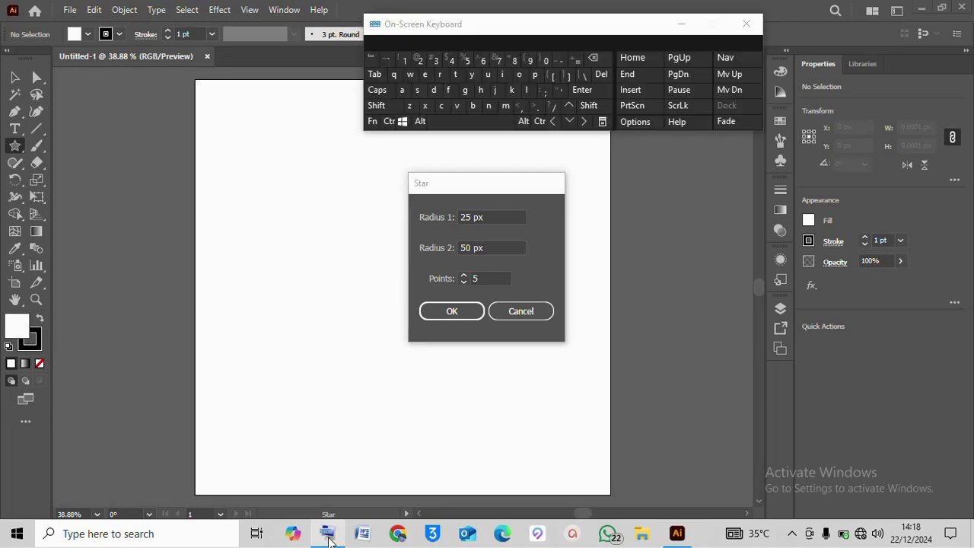
click(468, 217)
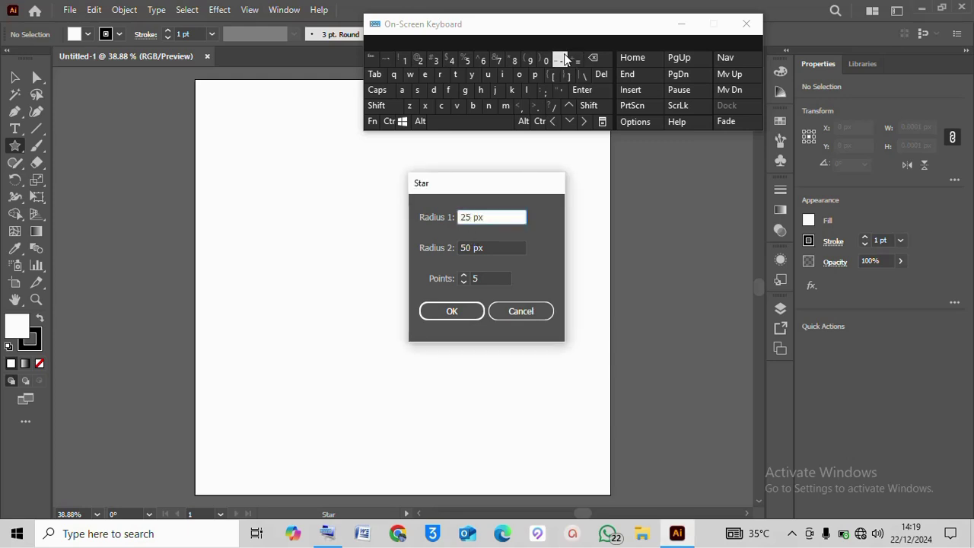
click(546, 60)
click(471, 246)
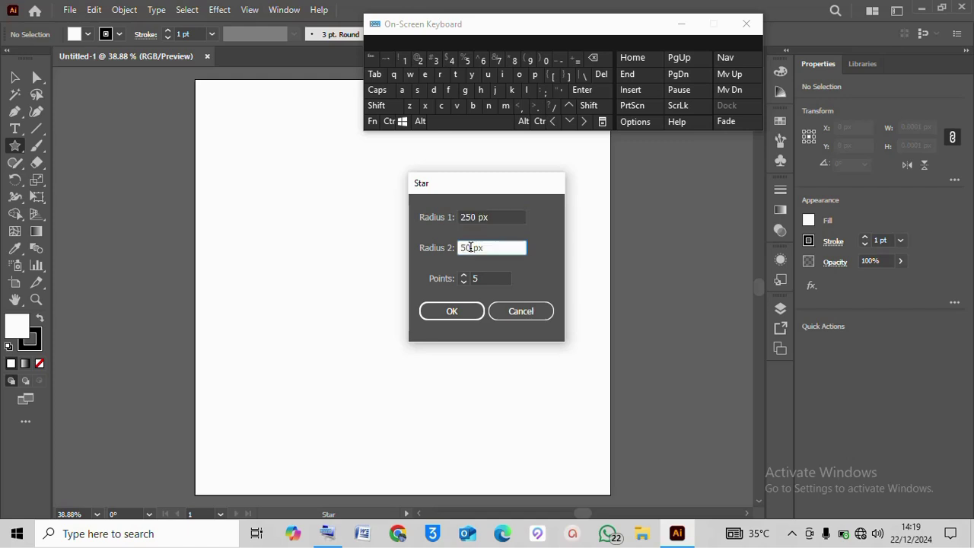
click(544, 61)
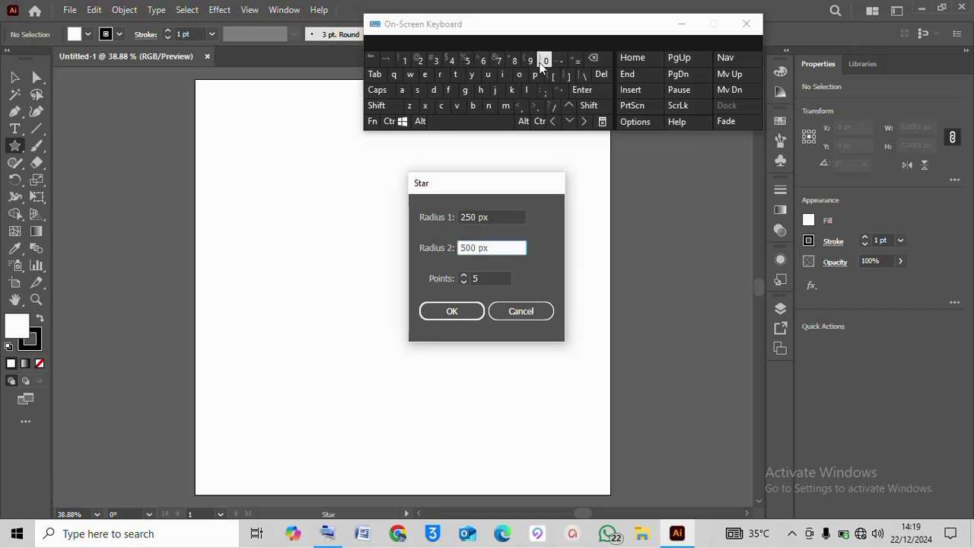
click(472, 279)
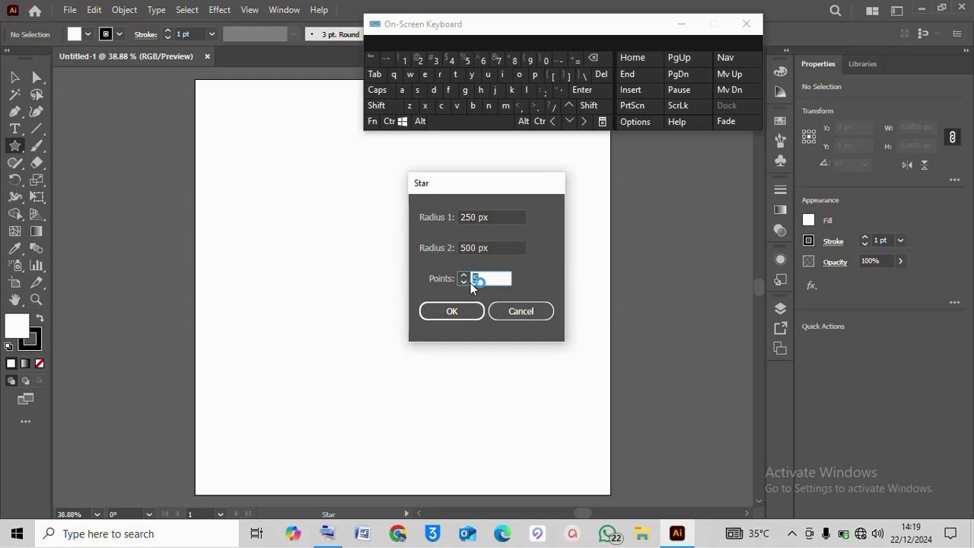
text(3)
click(465, 278)
click(456, 313)
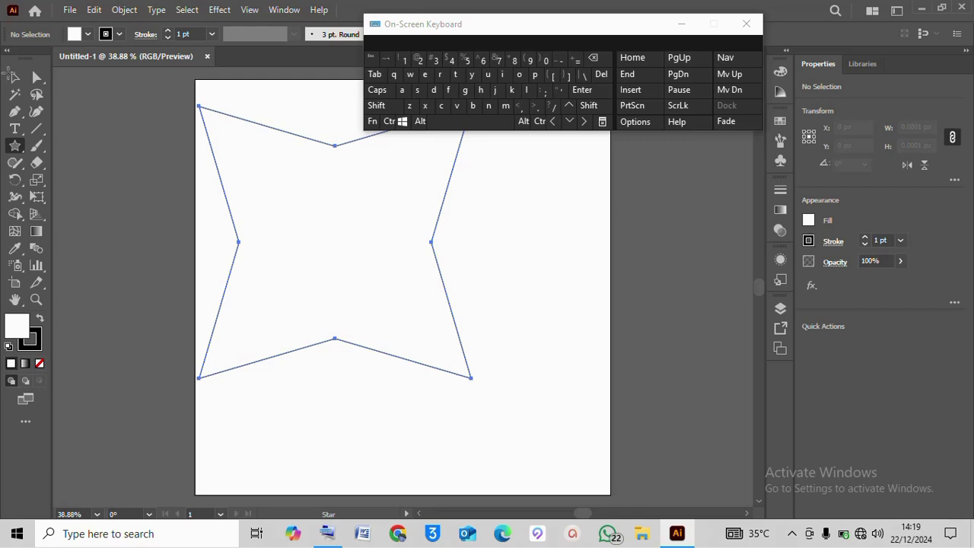
click(13, 75)
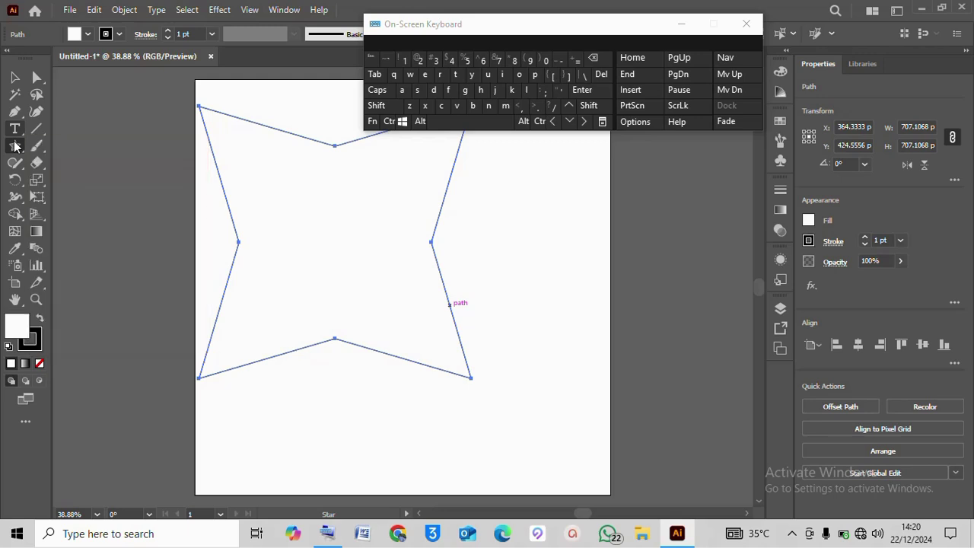
Draw a 500 × 500 px square over the lower part of the star with the Rectangle tool.
click(14, 146)
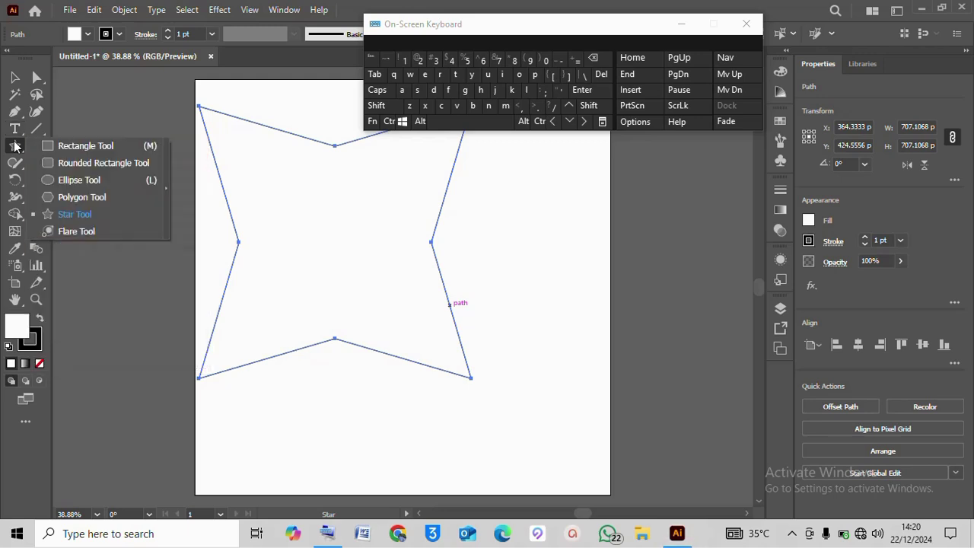
click(63, 146)
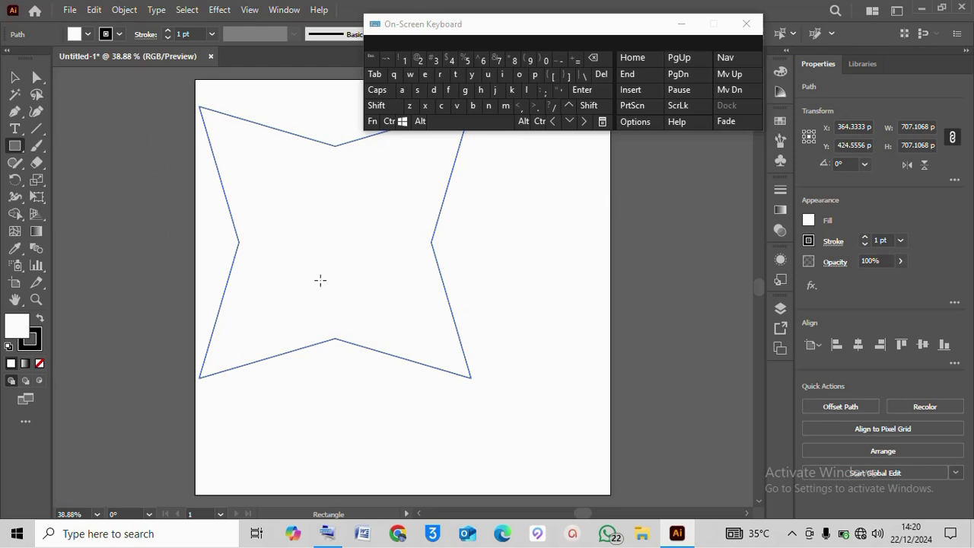
click(321, 280)
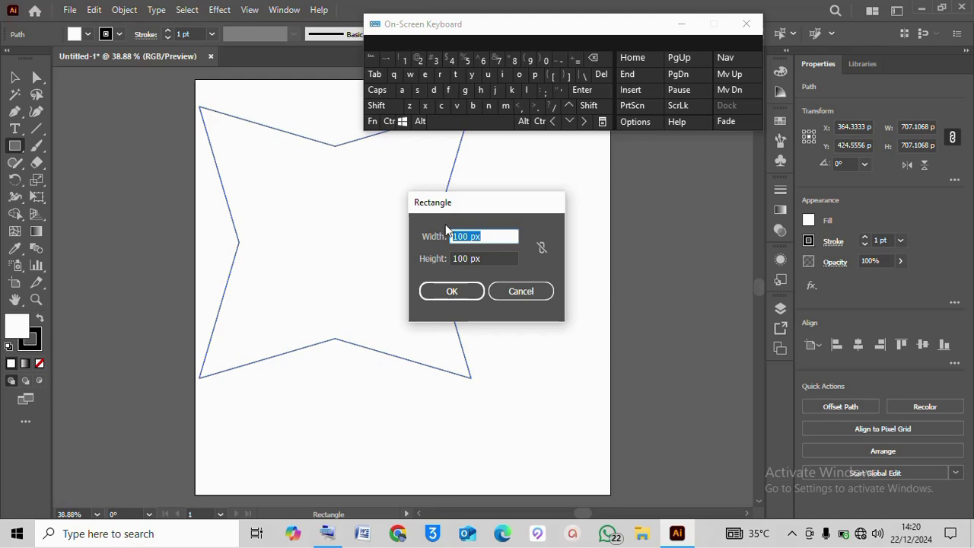
click(466, 236)
click(459, 236)
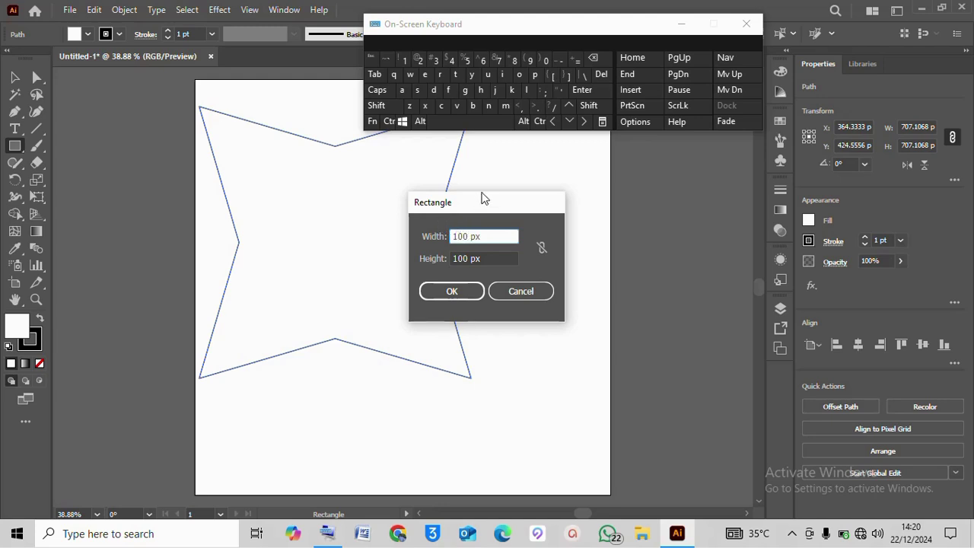
click(597, 58)
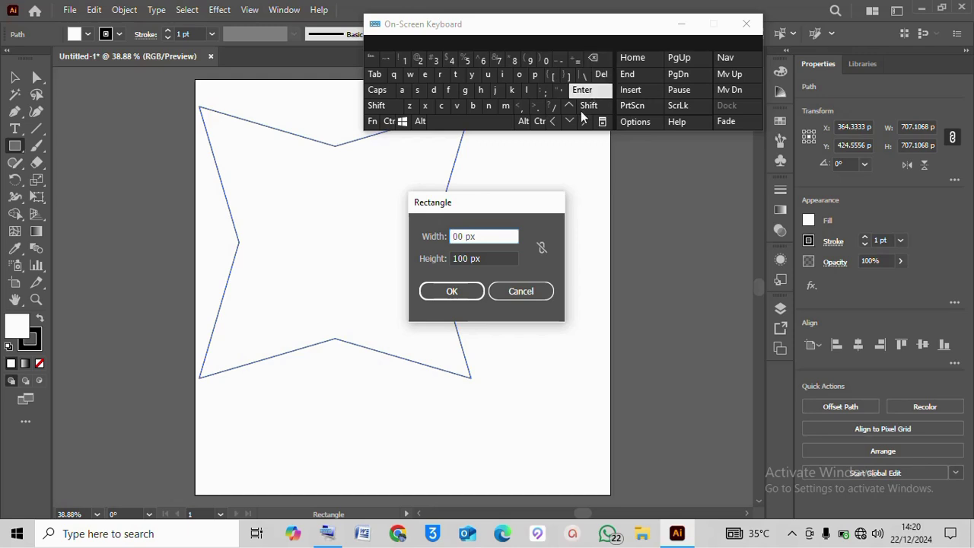
click(467, 60)
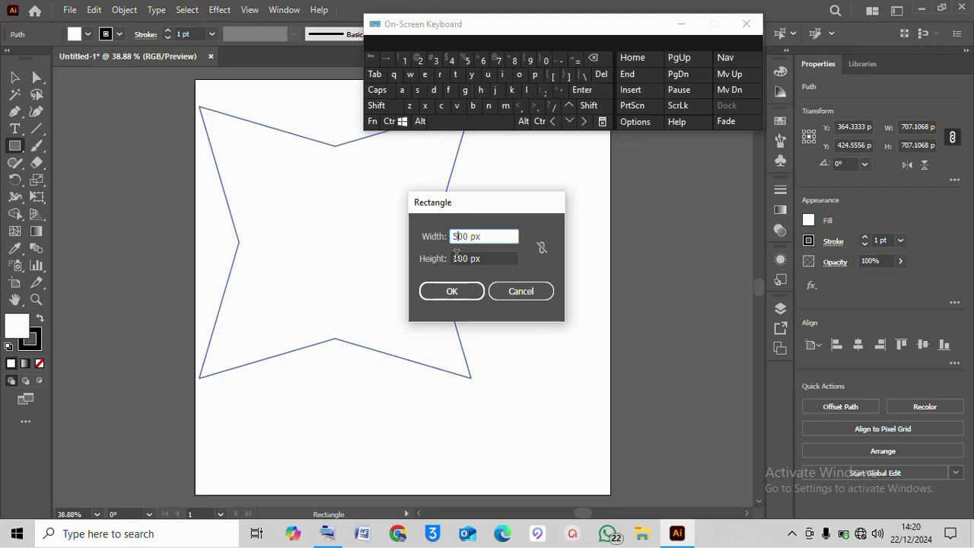
click(457, 258)
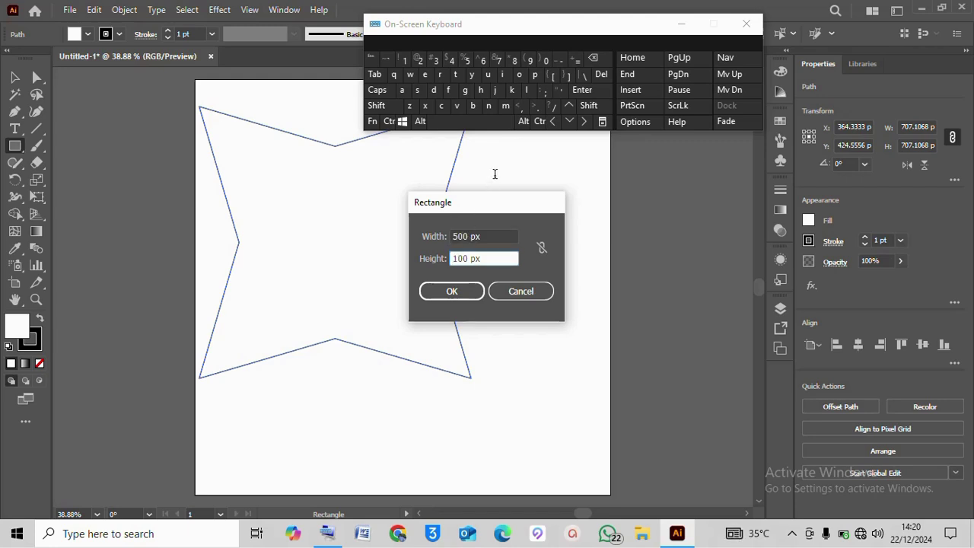
click(592, 58)
click(468, 60)
click(461, 292)
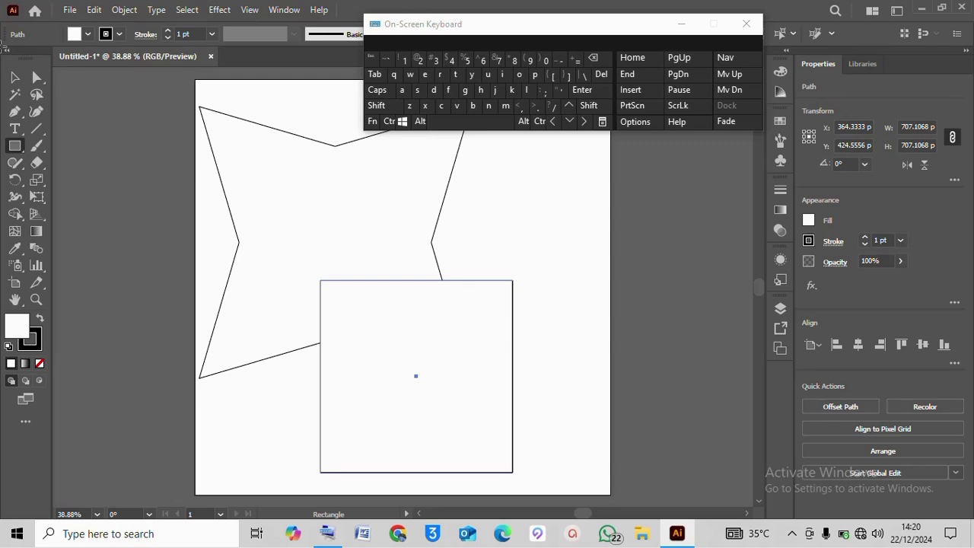
Move the star and the square towards the middle of the artboard, with the star behind the square.
click(14, 77)
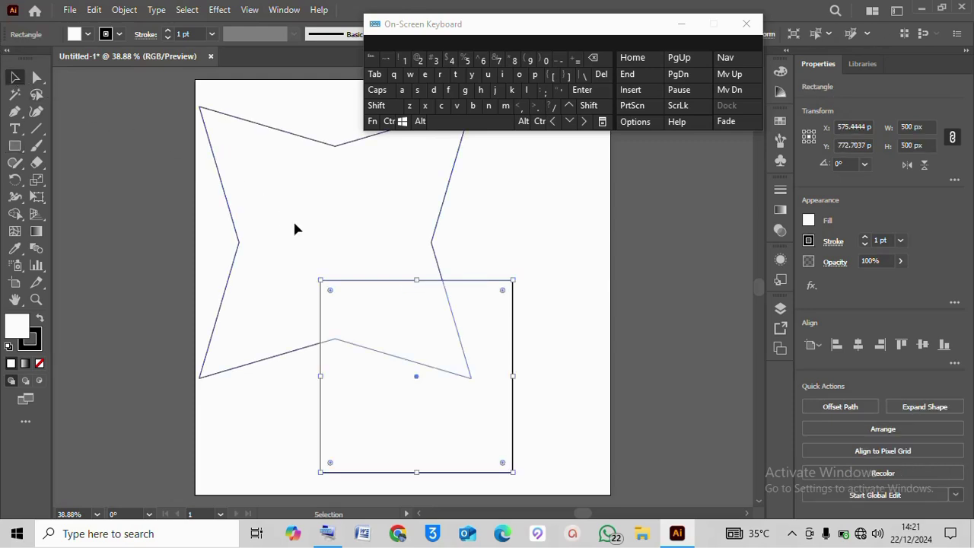
drag(297, 229, 350, 227)
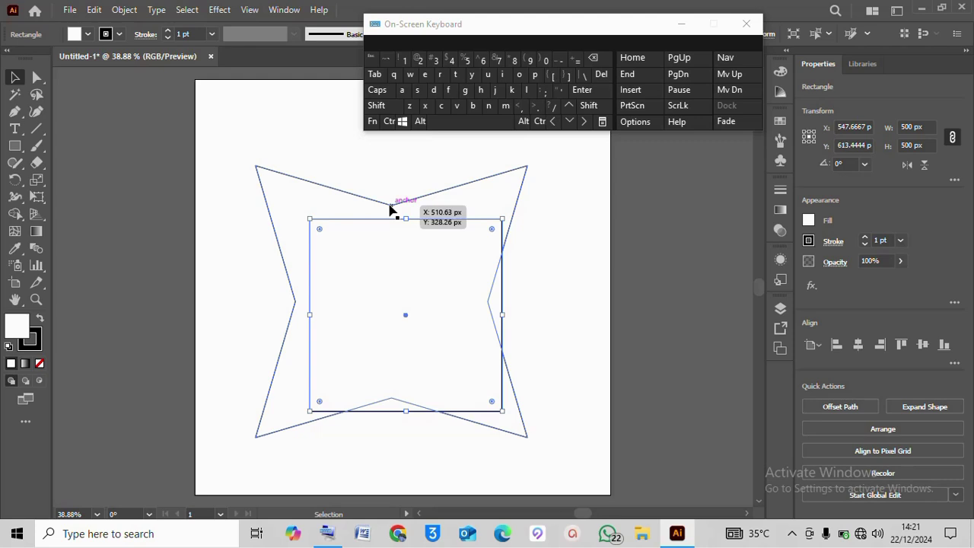
click(369, 214)
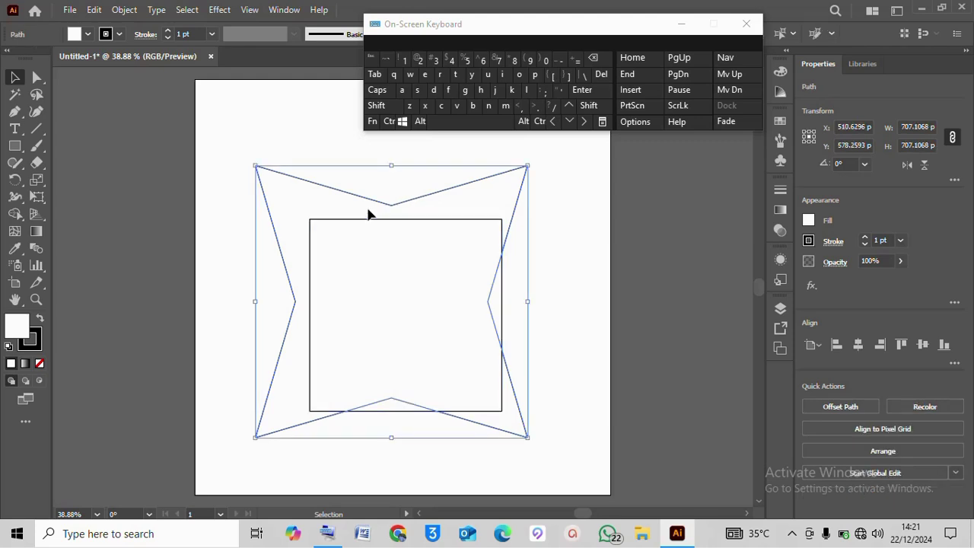
key(ctrl+shift+bracketleft)
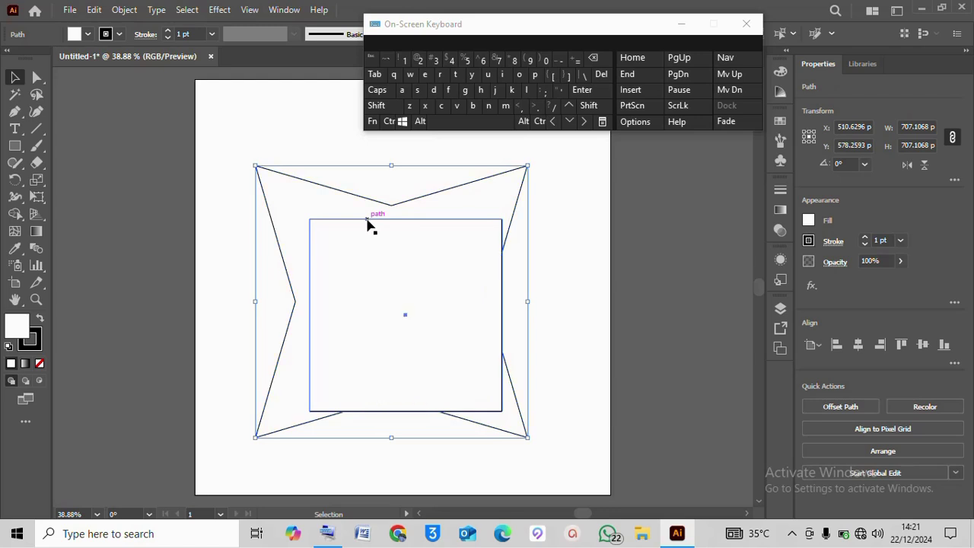
Rotate the square by 45°.
click(369, 220)
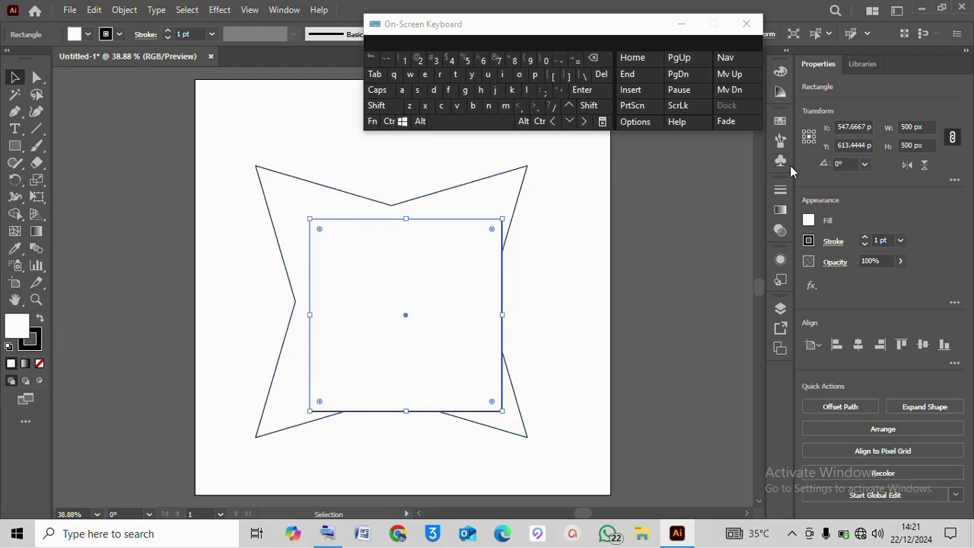
click(838, 163)
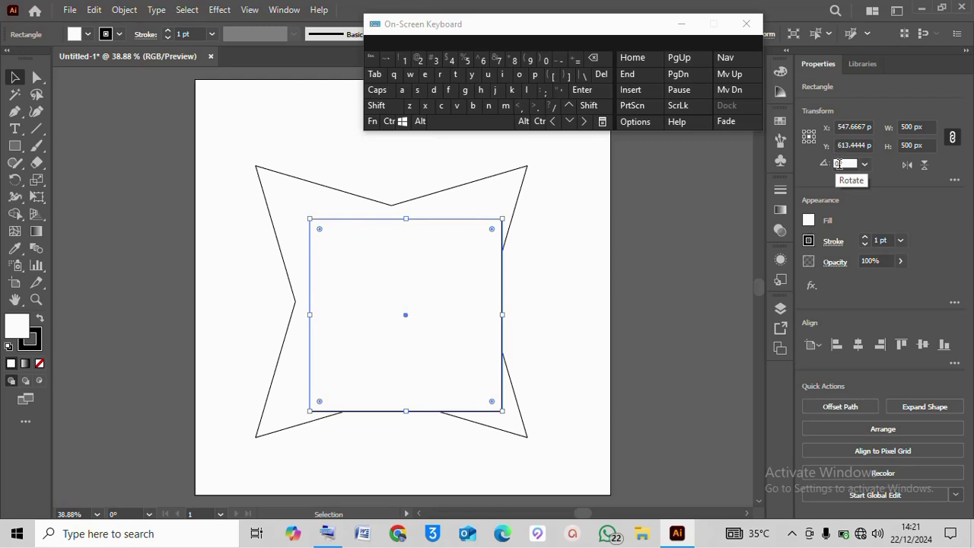
click(593, 58)
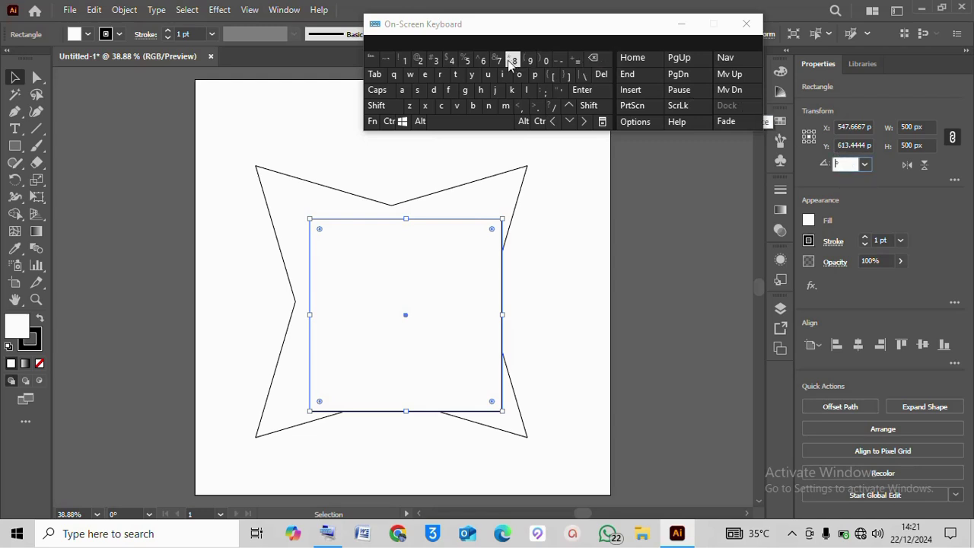
click(451, 65)
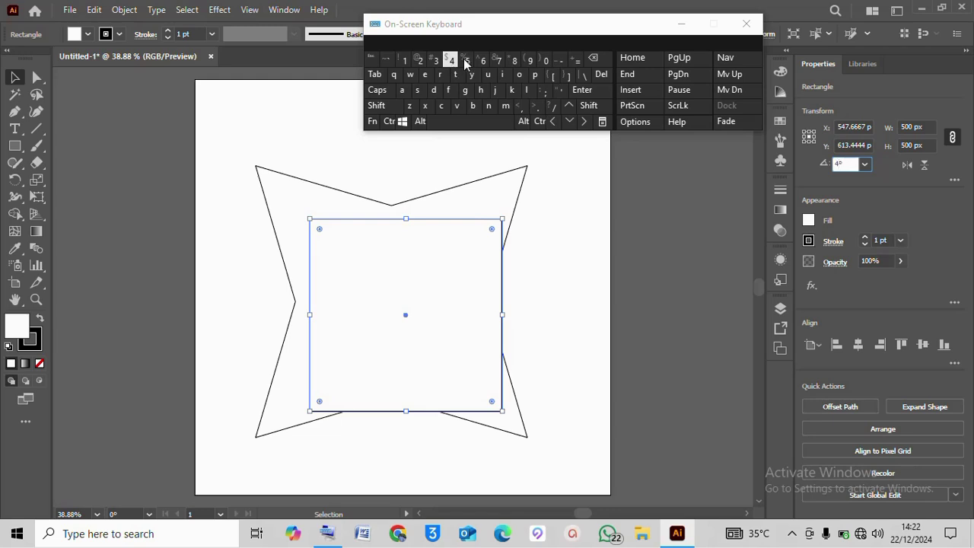
click(468, 58)
click(580, 90)
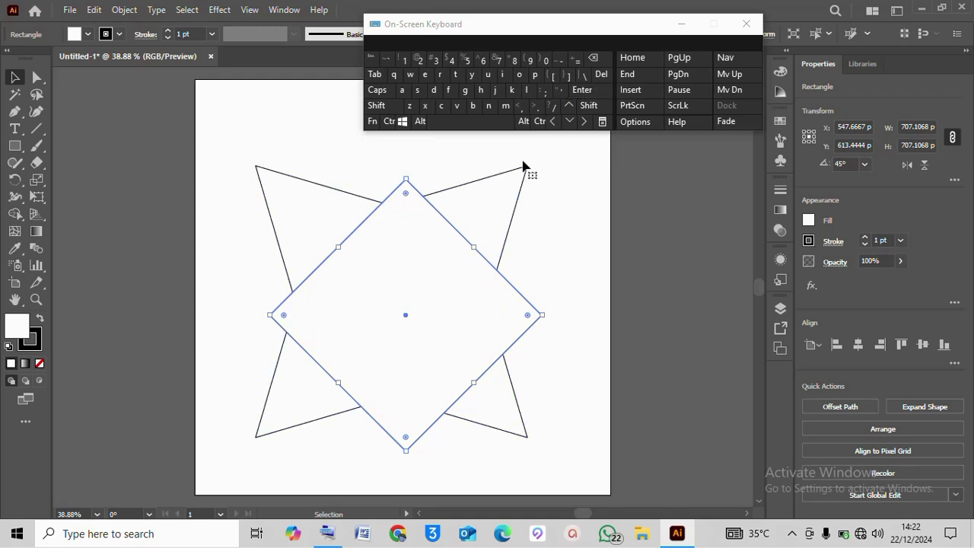
Set the rotated square's fill to None and deselect all the artwork.
click(810, 220)
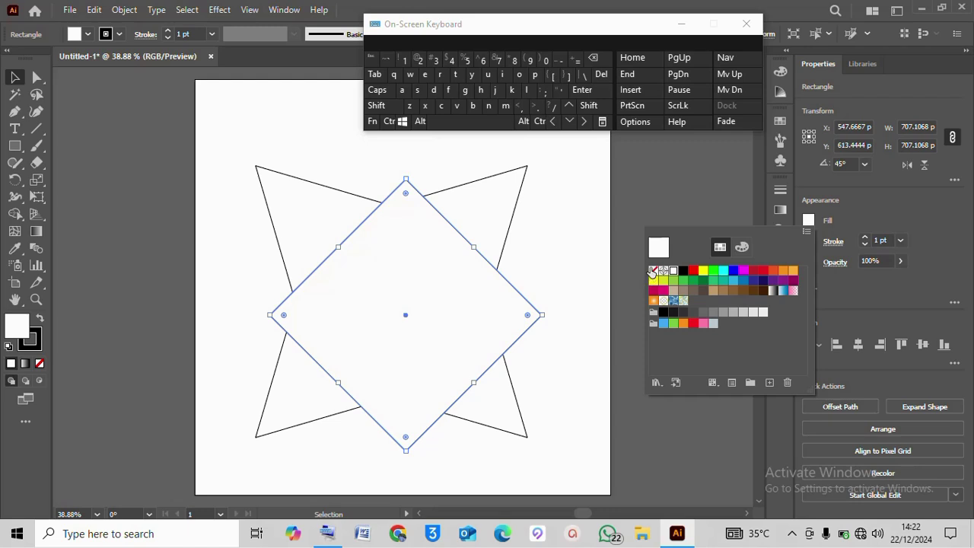
click(652, 271)
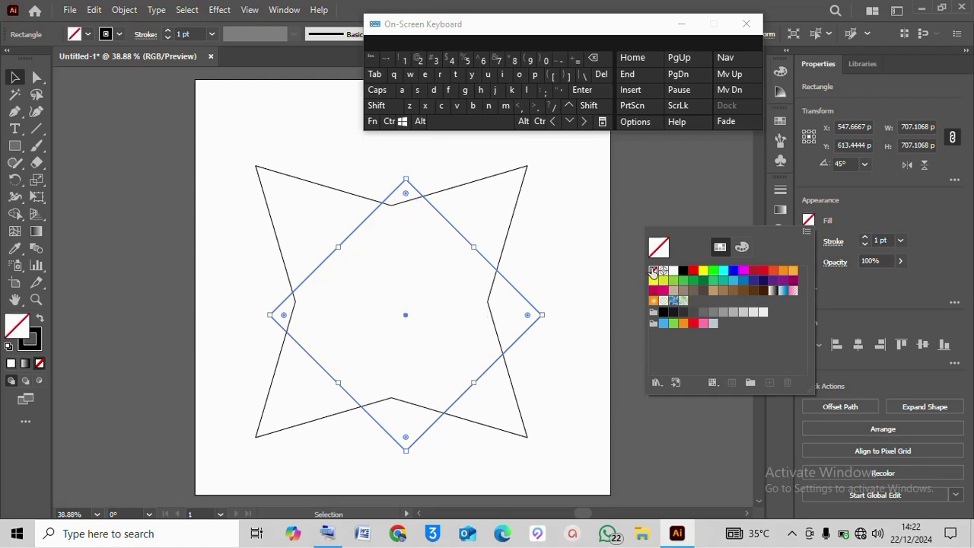
click(612, 254)
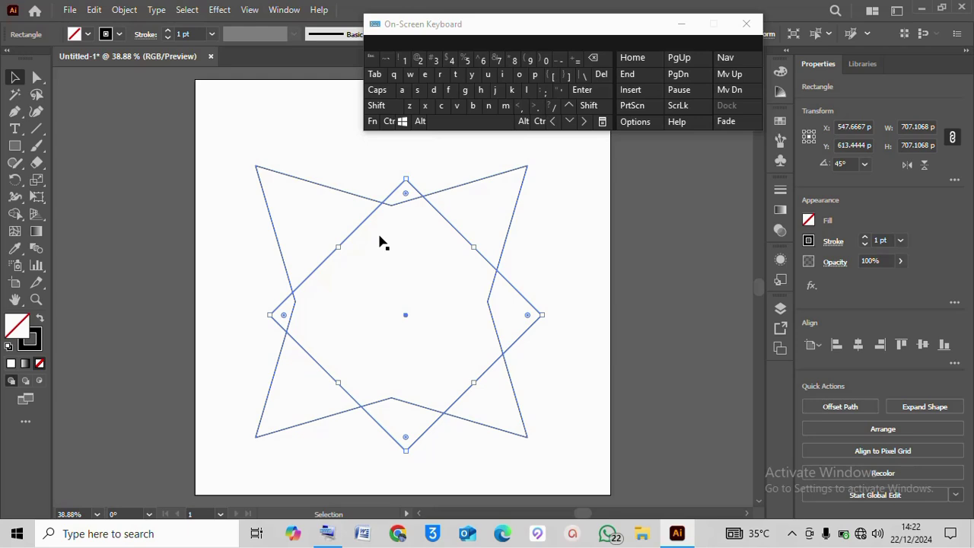
click(371, 242)
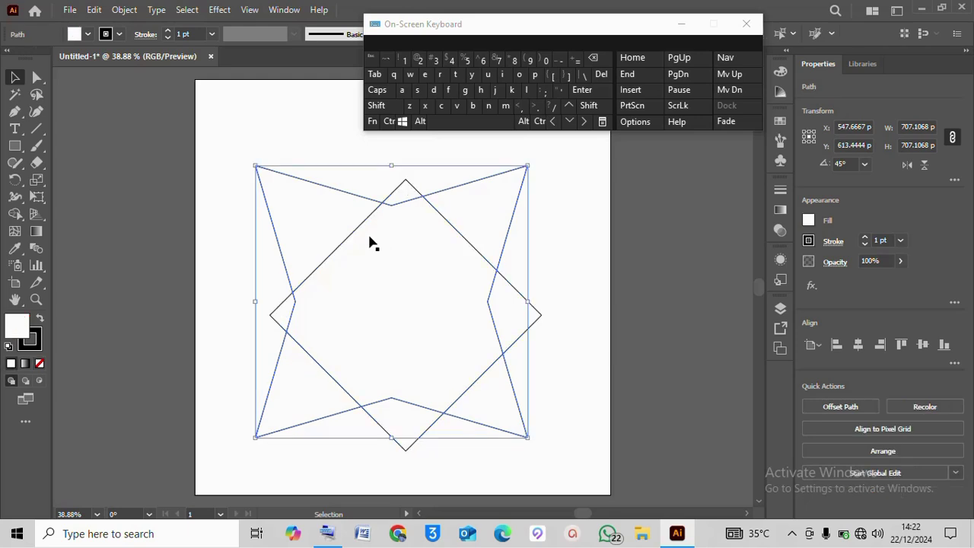
click(244, 270)
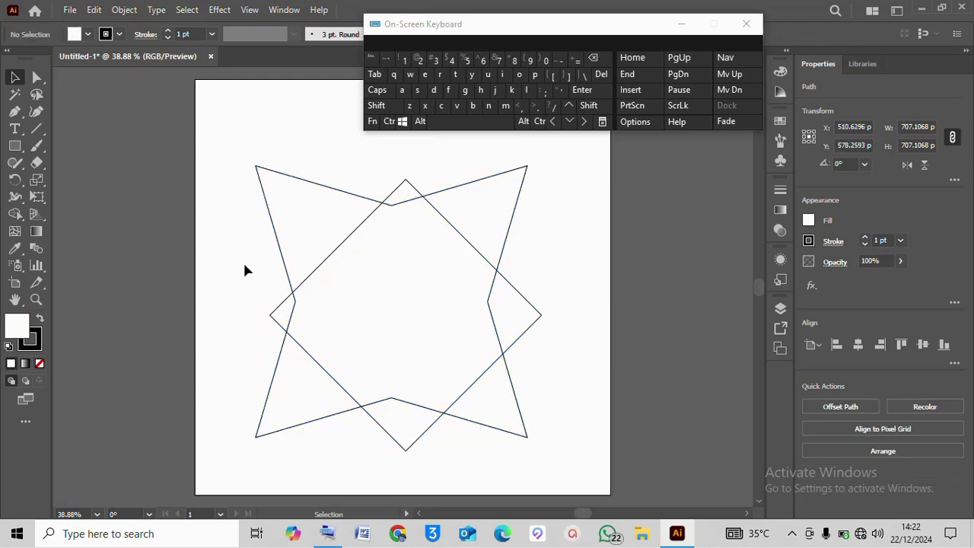
Align the square's top corner with the star's upper inner point, centring both anchors horizontally and vertically, and deselect them.
click(38, 78)
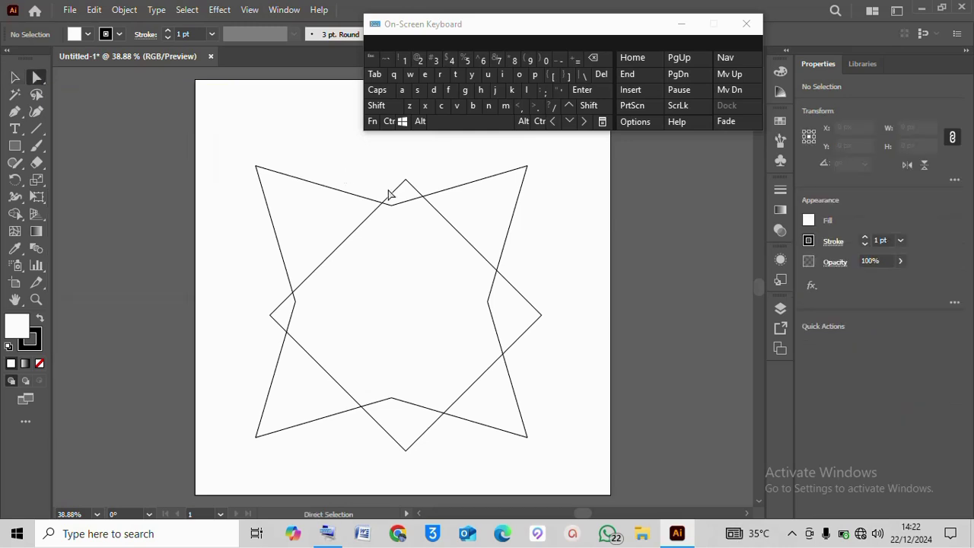
click(382, 109)
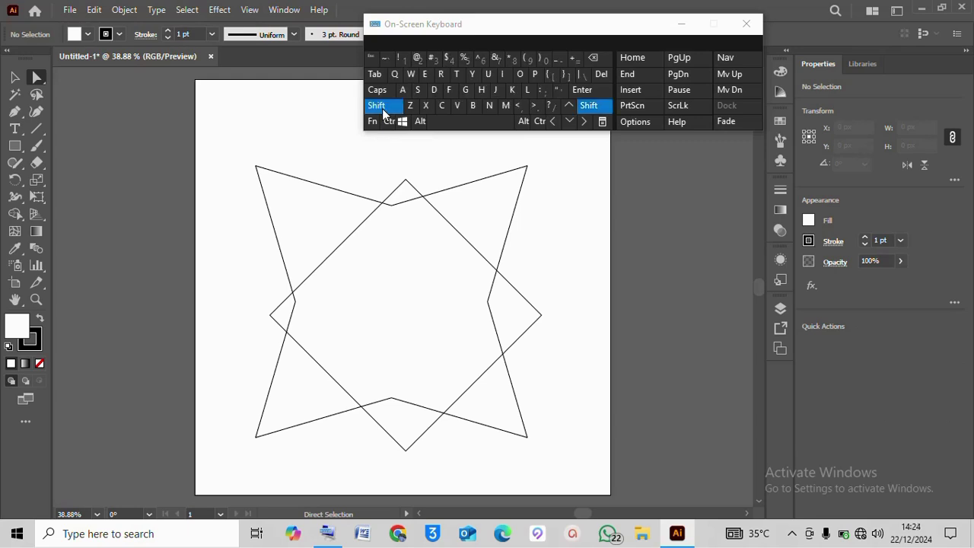
click(406, 181)
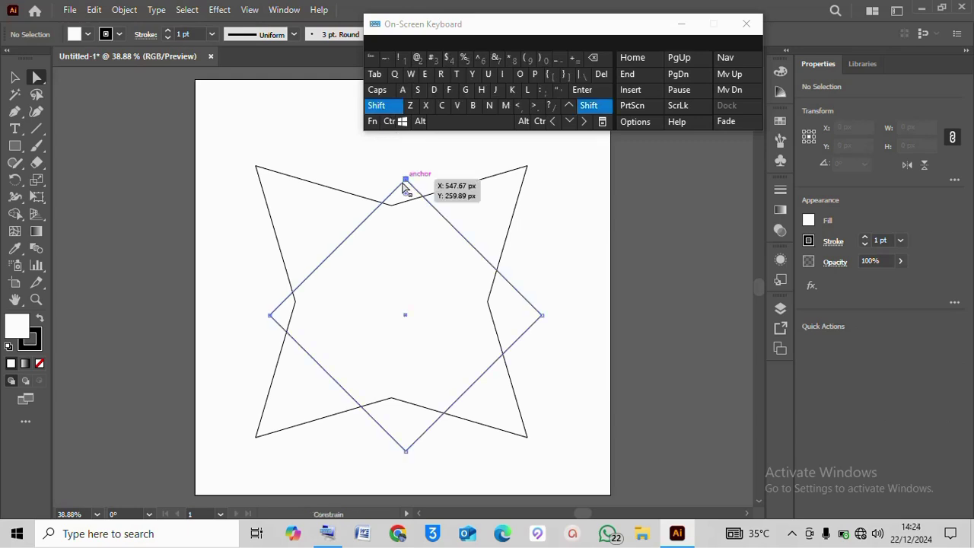
shift+click(394, 204)
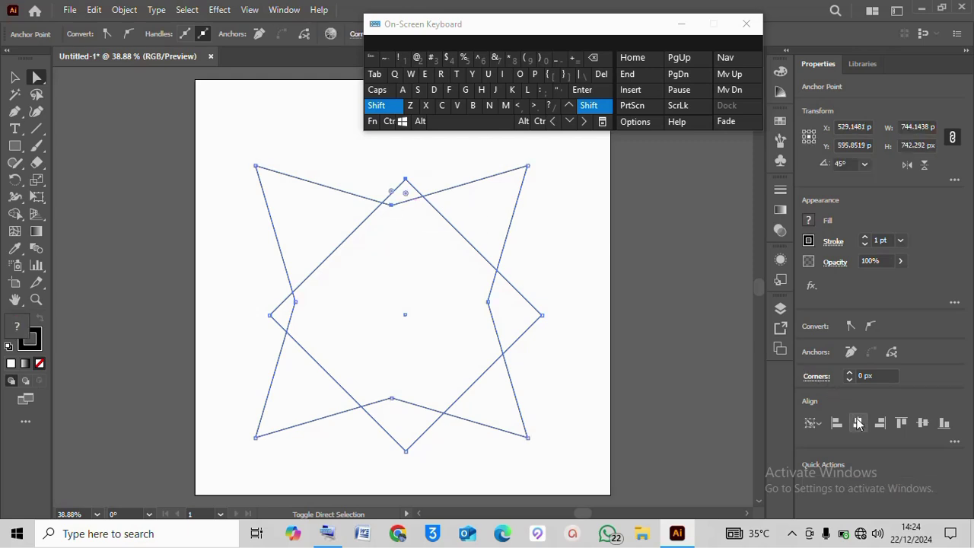
click(858, 423)
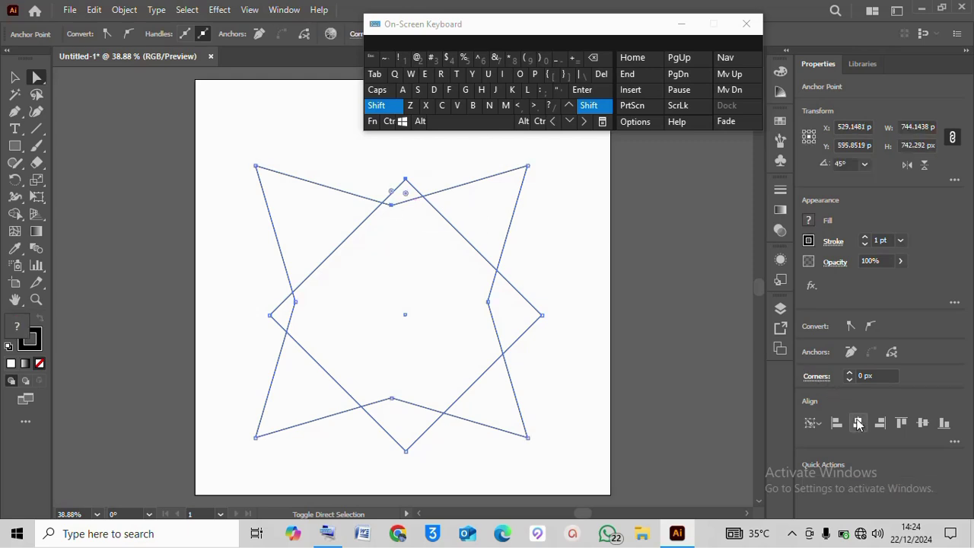
click(924, 424)
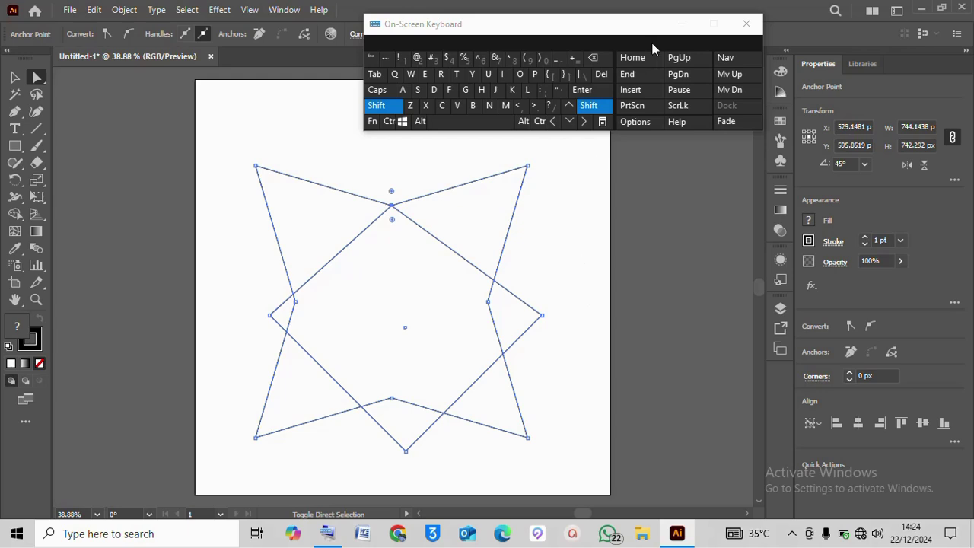
click(607, 108)
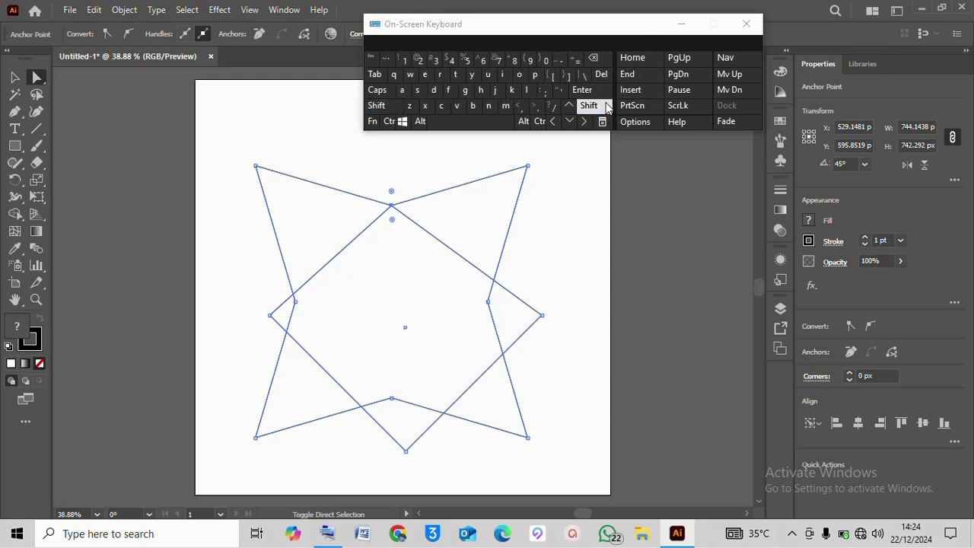
click(587, 148)
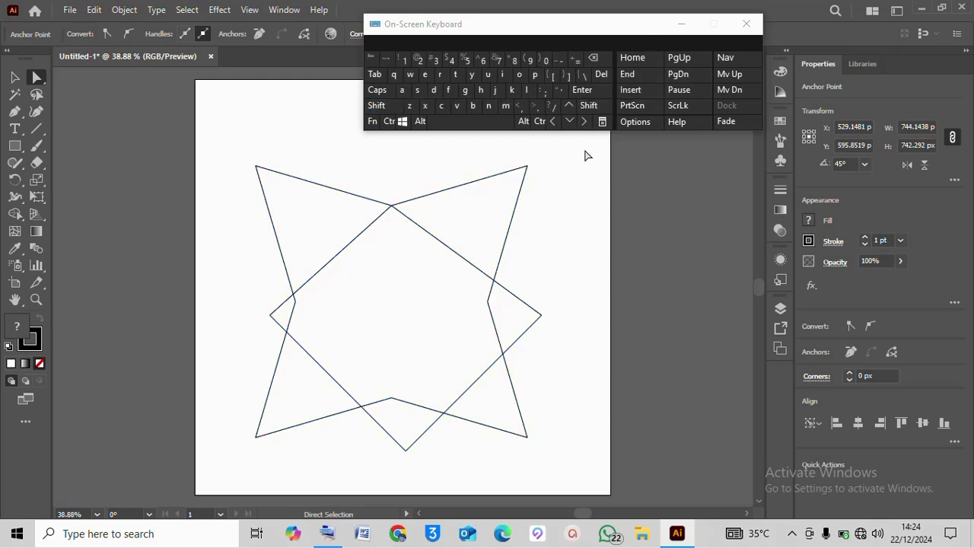
Move the square's right and bottom corners onto the star's right and lower inner points.
click(590, 108)
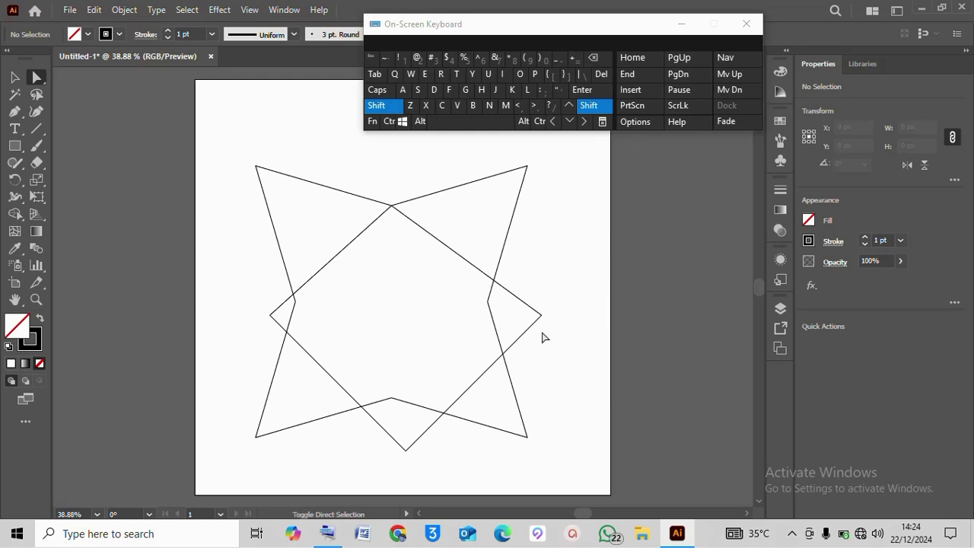
drag(541, 315, 487, 300)
scroll(612, 244, down, 3)
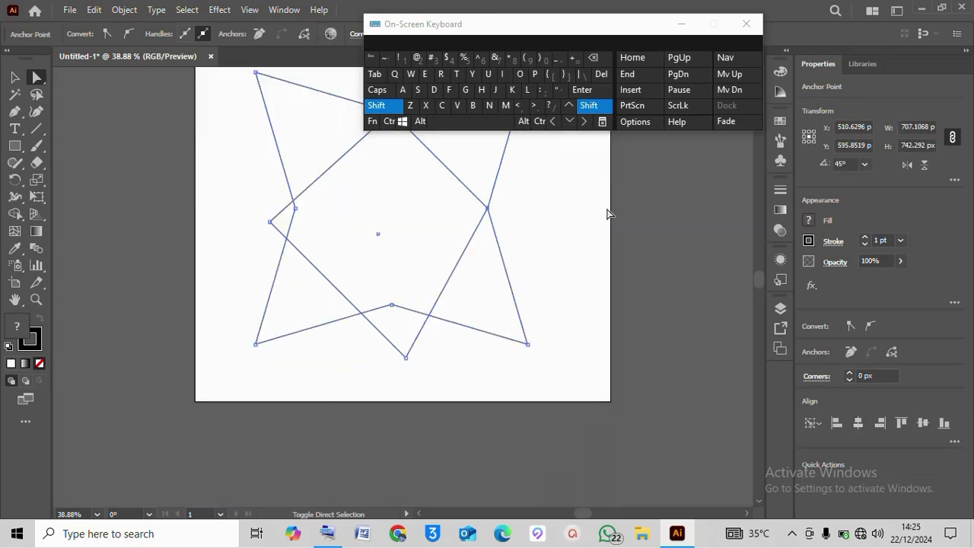
scroll(610, 214, up, 4)
scroll(573, 182, down, 4)
click(493, 299)
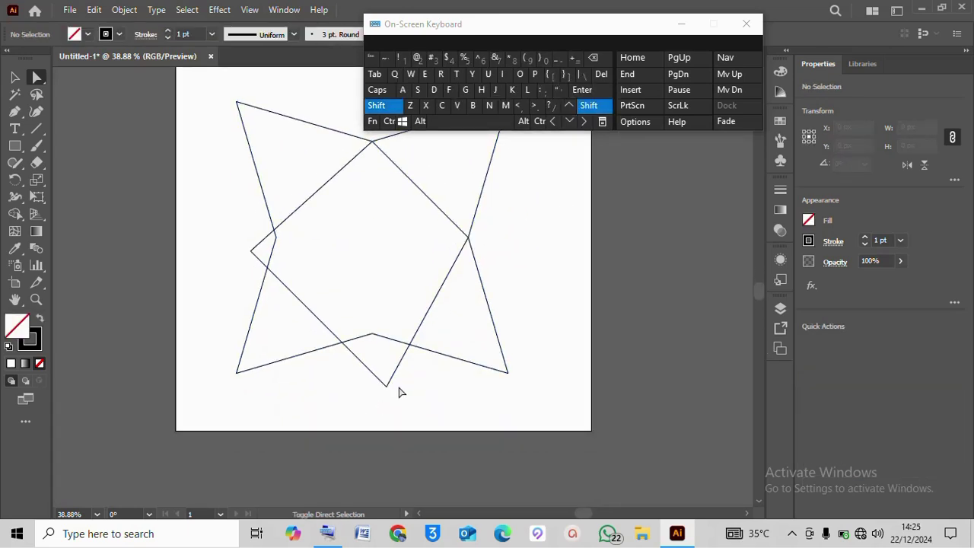
drag(387, 386, 371, 333)
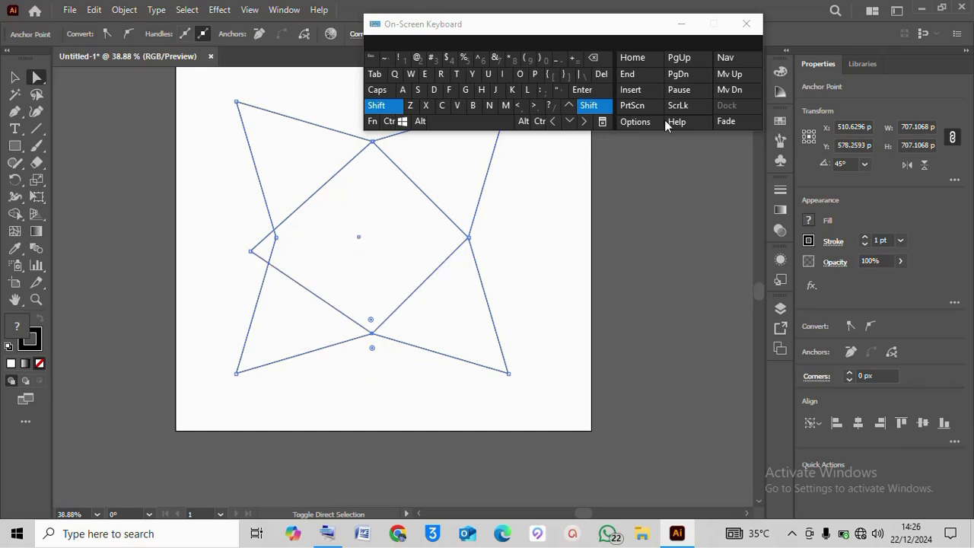
click(658, 145)
Align the square's left corner with the star's left inner point, centring both anchors horizontally and vertically.
shift+click(251, 251)
shift+click(275, 237)
click(863, 424)
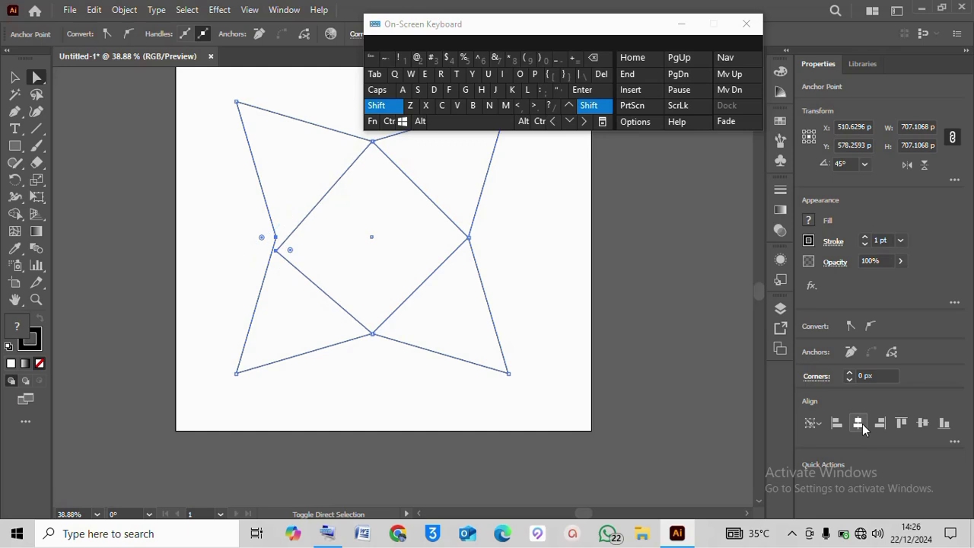
click(914, 418)
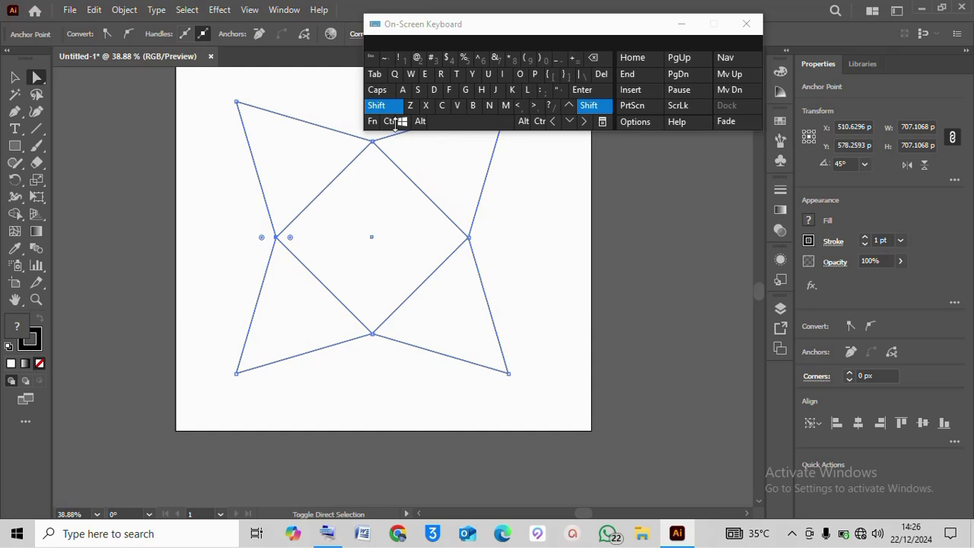
click(375, 105)
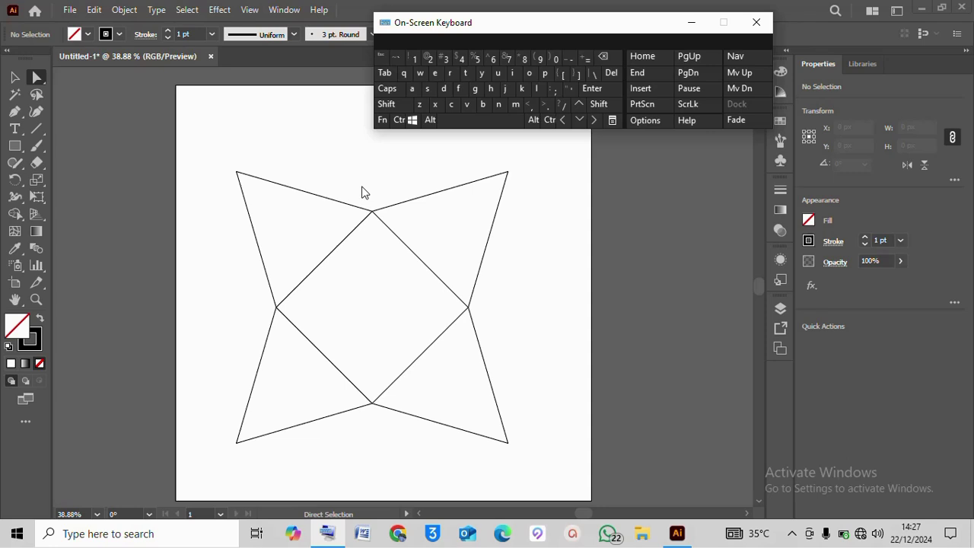
Minimize the On-Screen Keyboard and select both the star and the square.
drag(363, 192, 404, 322)
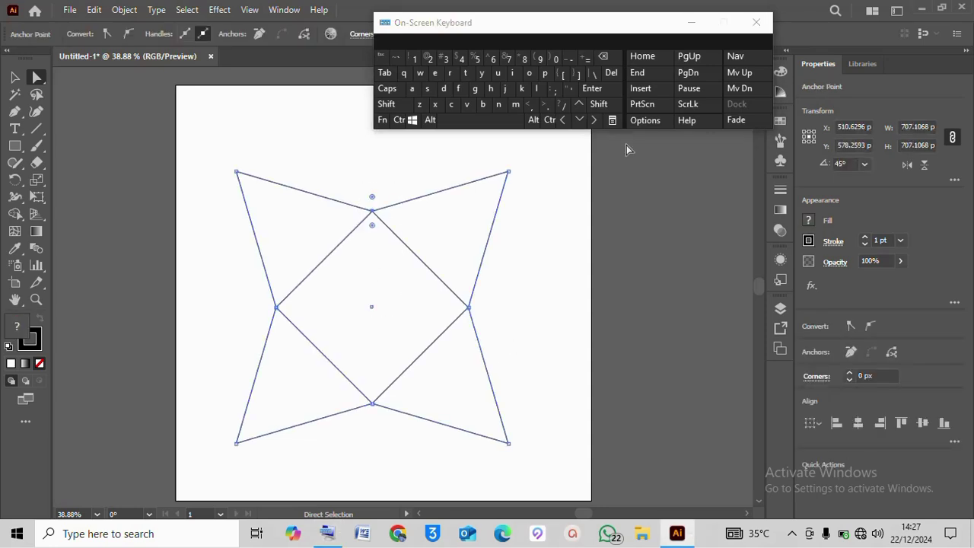
click(686, 24)
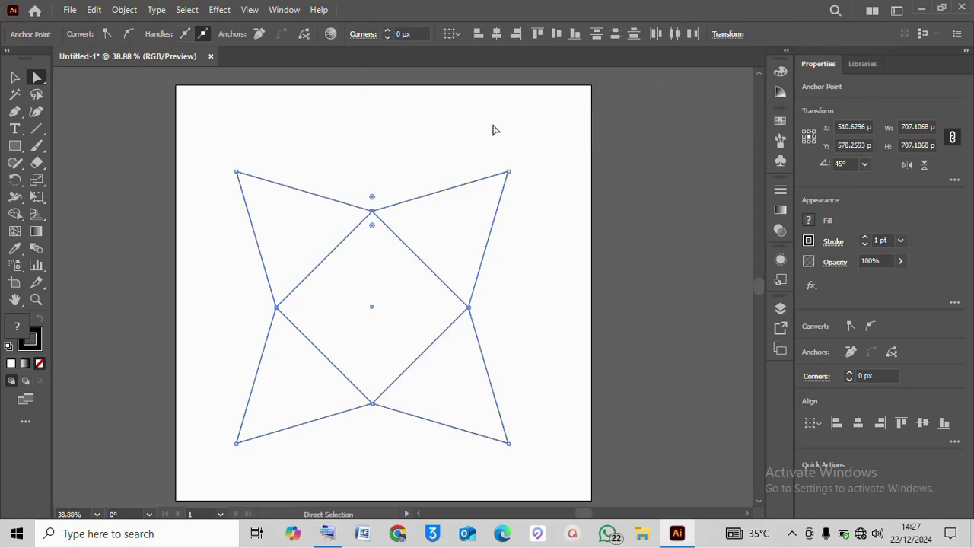
click(608, 206)
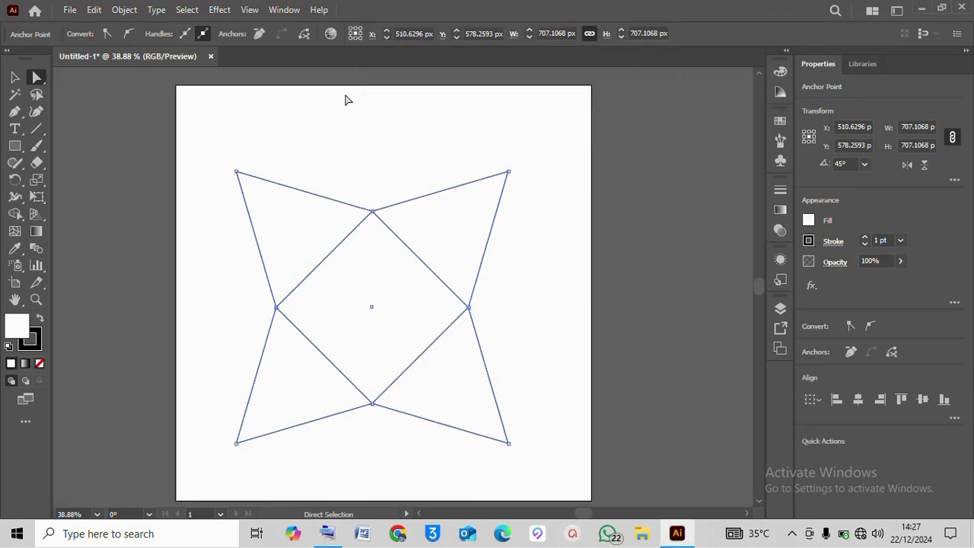
Convert the star and square into a Live Paint group with the Live Paint Bucket, filling the star's upper-left point red.
click(22, 216)
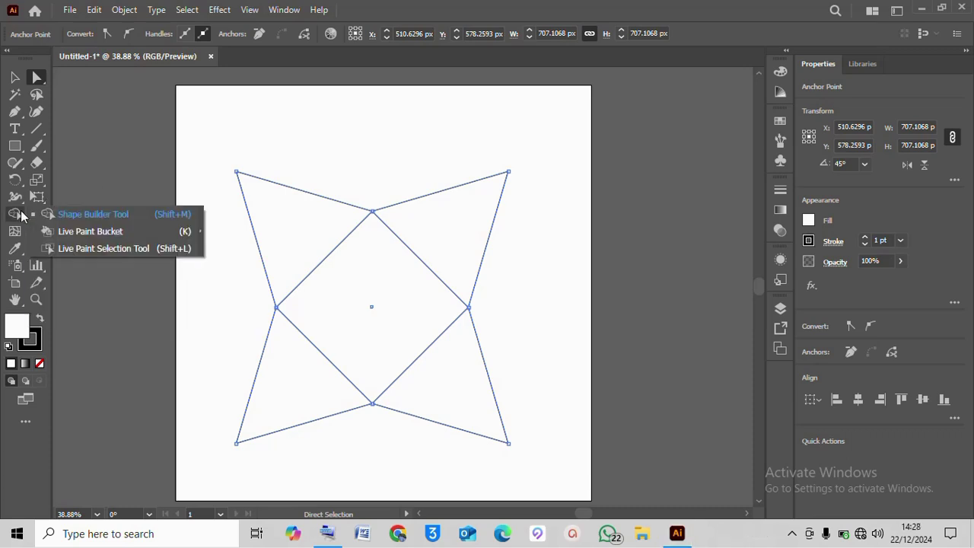
click(67, 231)
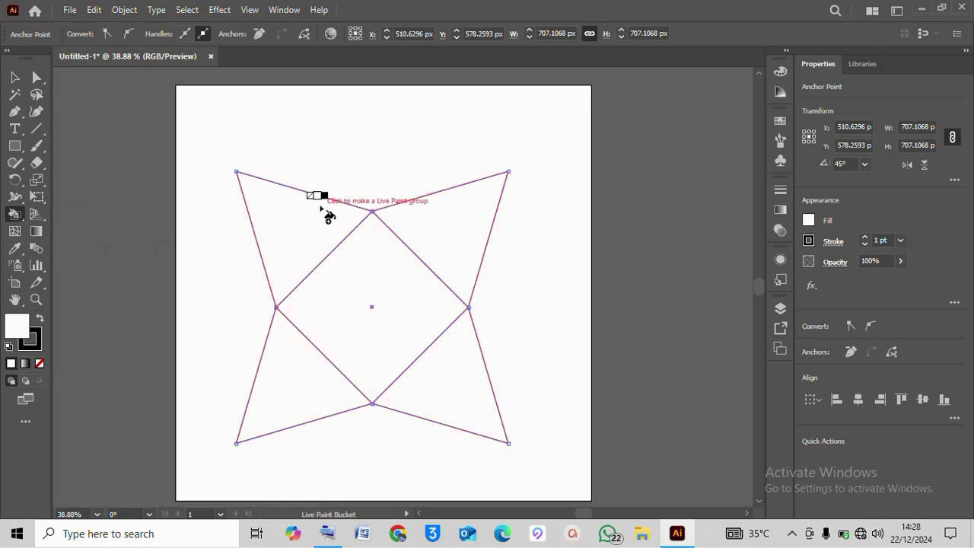
key(Right)
key(Right)
key(Right)
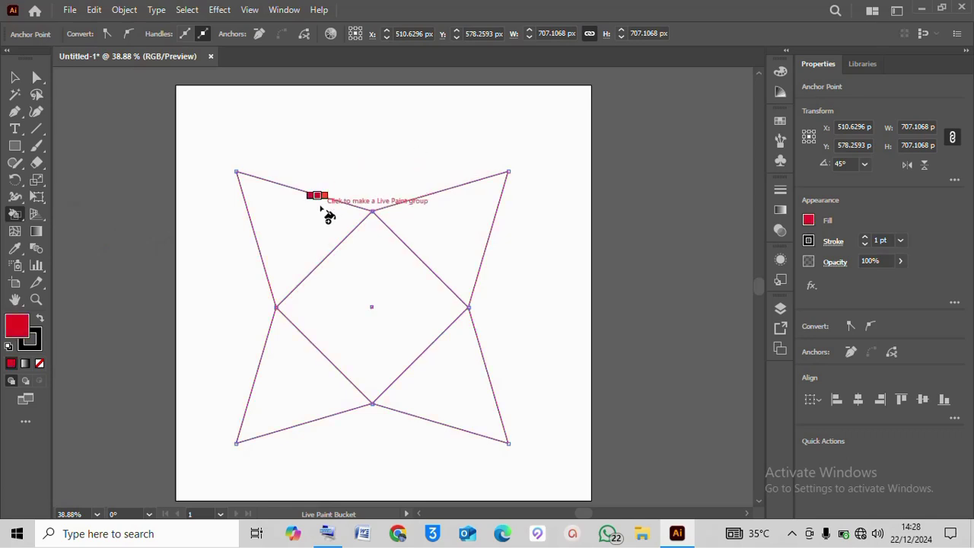
click(314, 214)
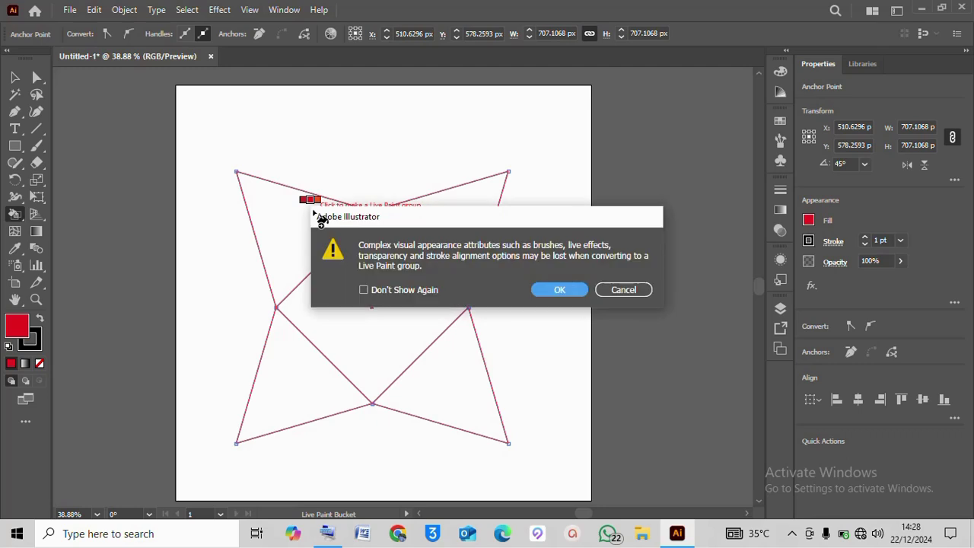
click(560, 290)
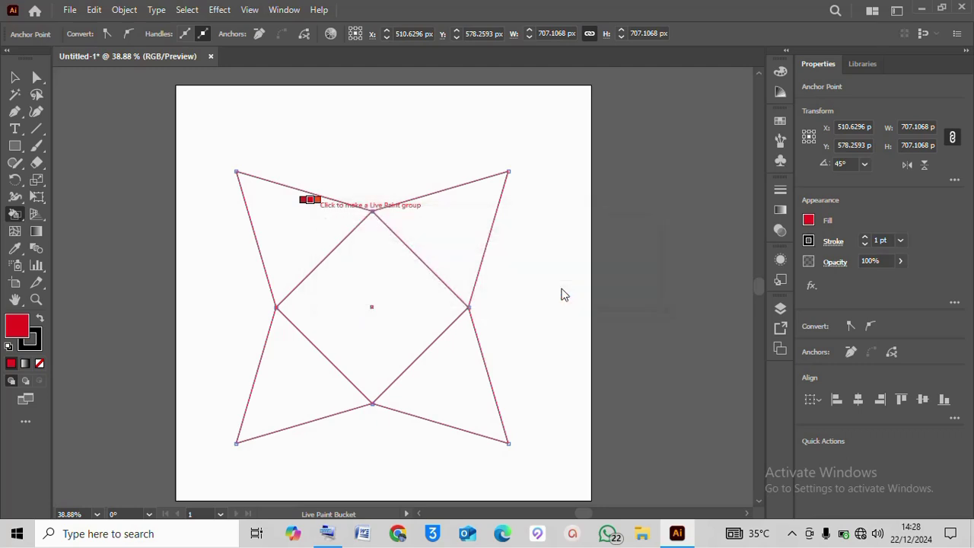
Paint the star's upper-right, lower-right and lower-left points with the same red.
click(474, 263)
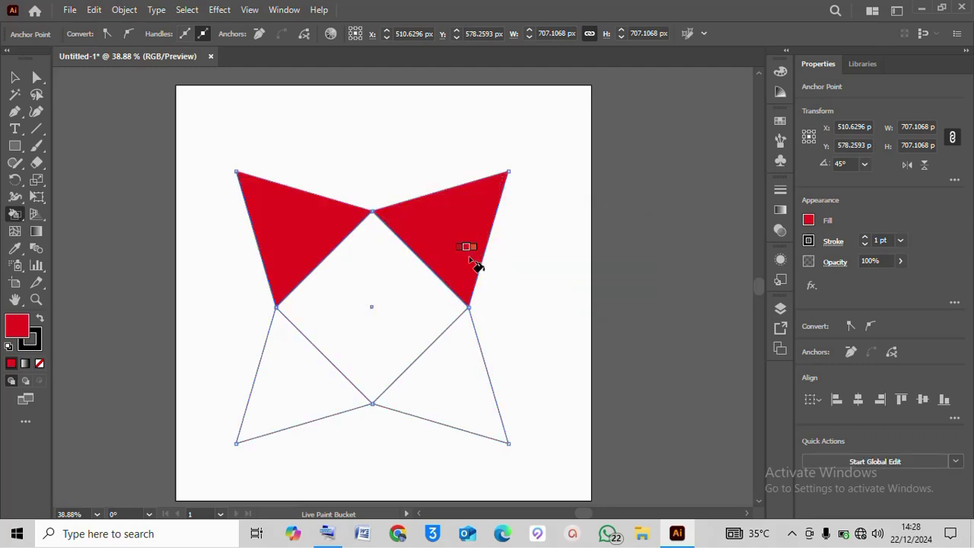
click(461, 348)
click(332, 385)
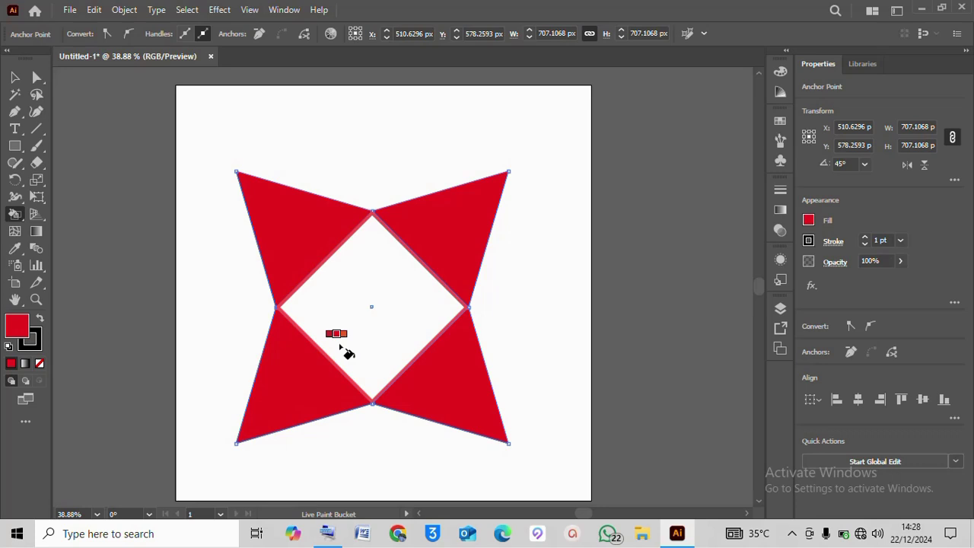
Set the Live Paint fill to None and apply it to the central square.
key(Right)
key(Right)
key(Right)
key(Right)
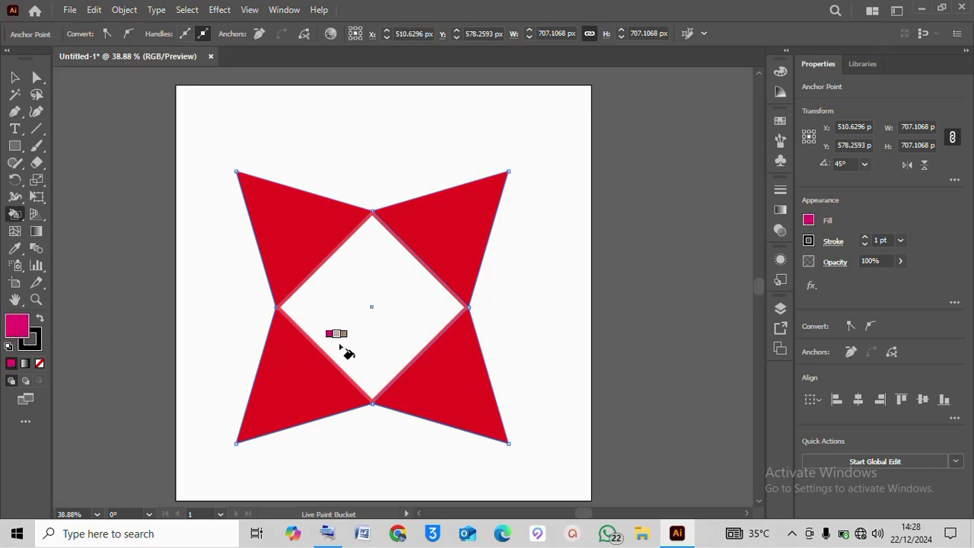
key(Right)
key(Right)
key(Right)
key(Right)
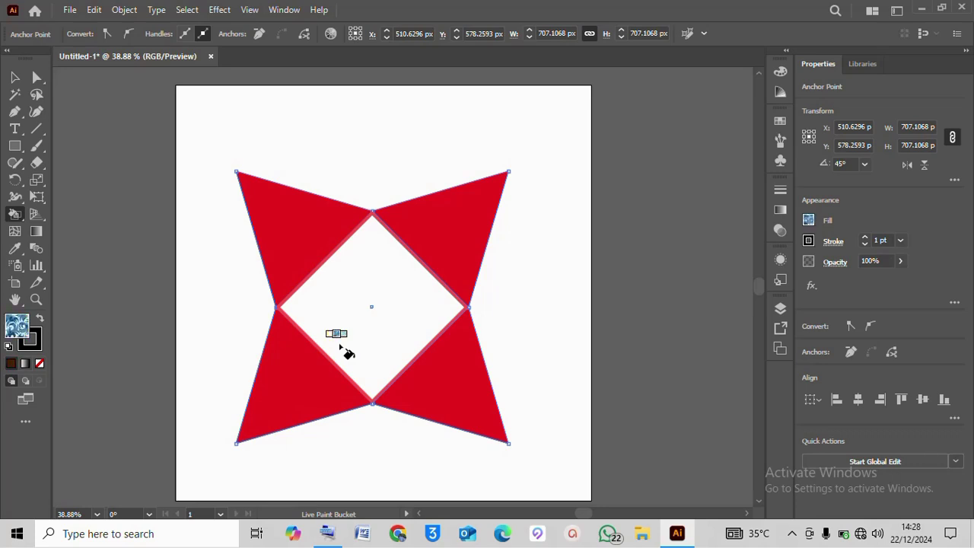
key(Right)
key(Right)
click(340, 346)
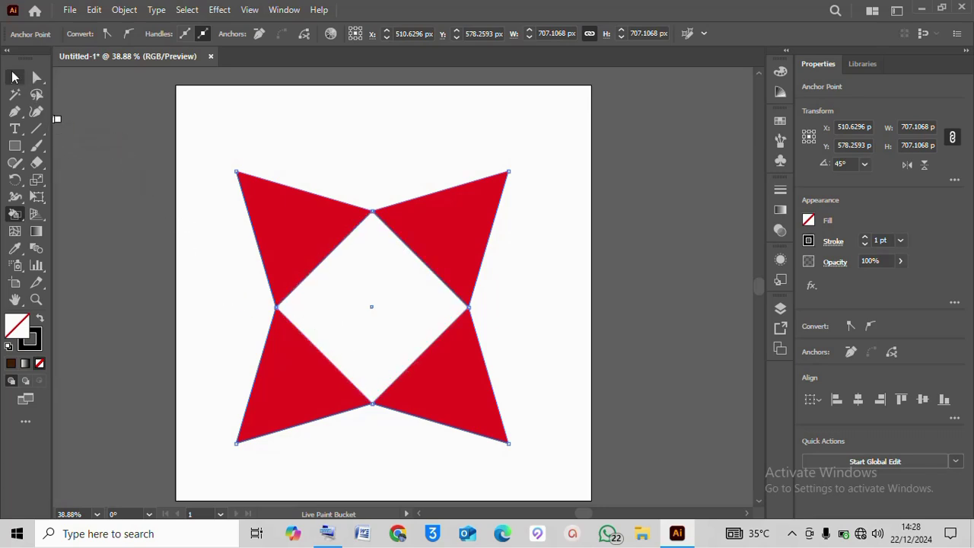
Set the Live Paint group's stroke to None and deselect the artwork.
click(13, 77)
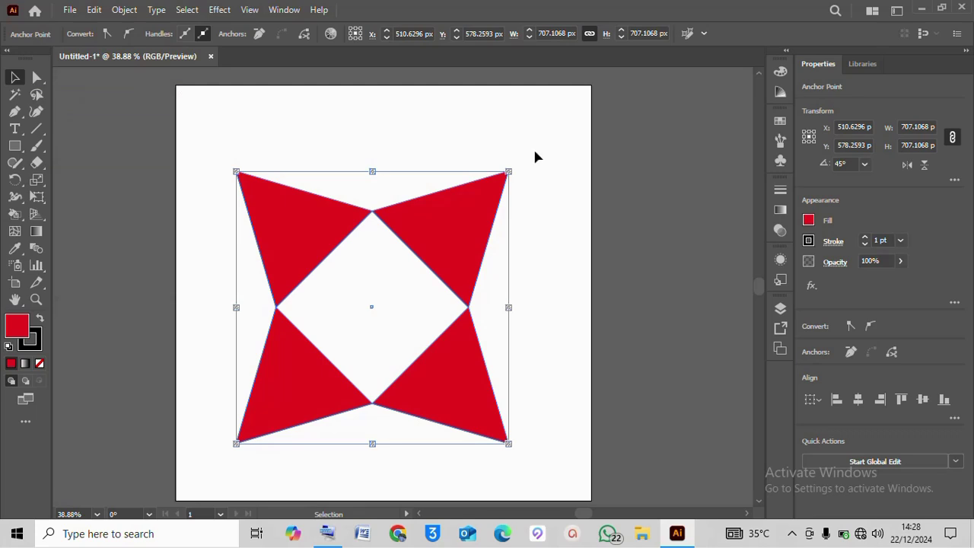
click(809, 242)
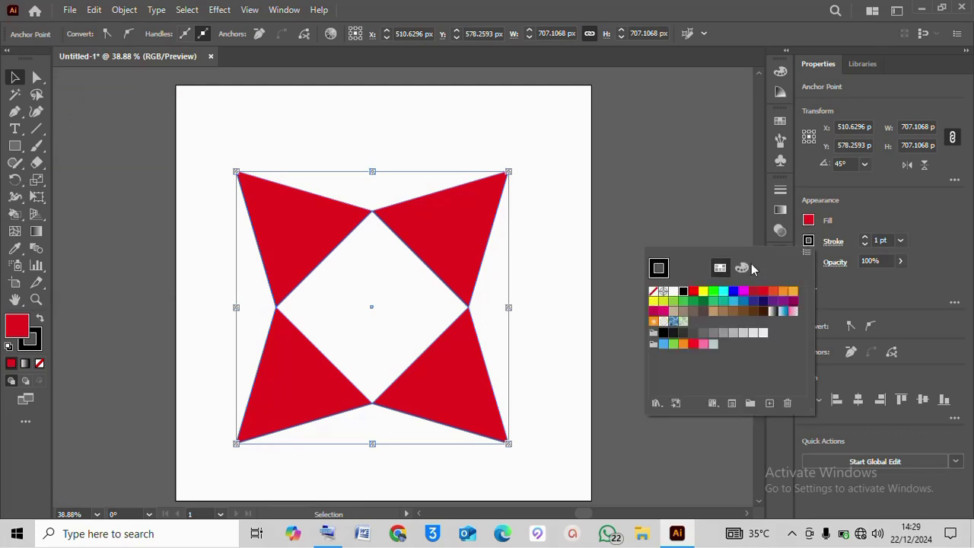
click(654, 293)
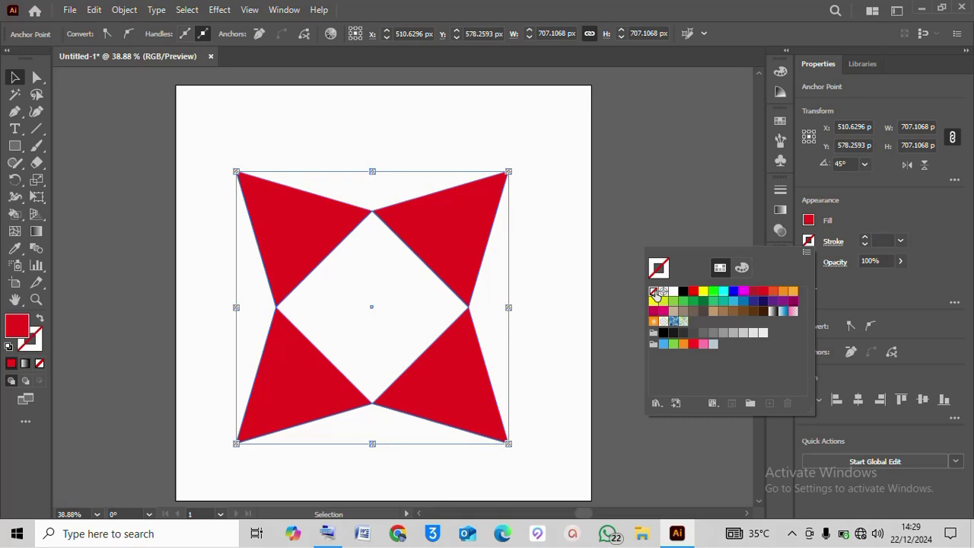
click(534, 234)
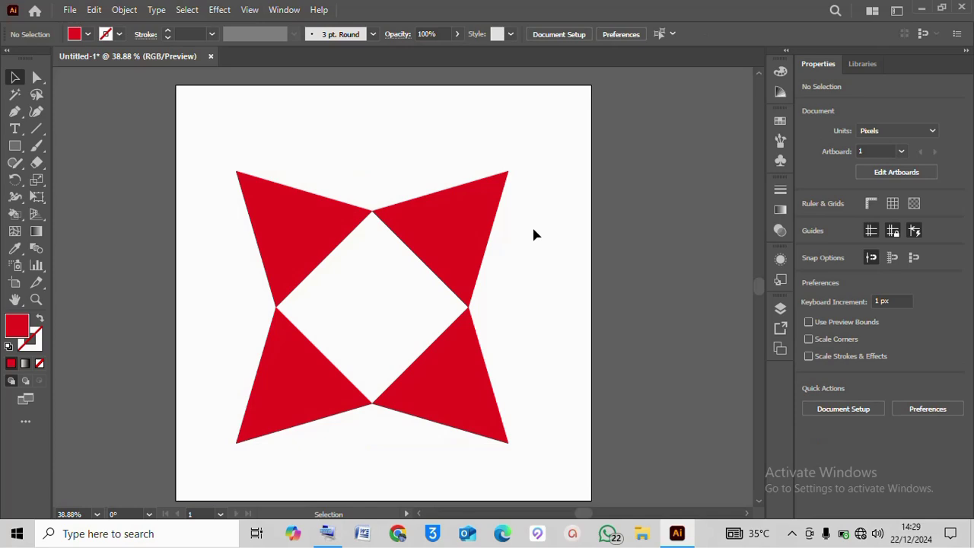
Set the Live Paint group's rotation angle to 0°.
click(495, 206)
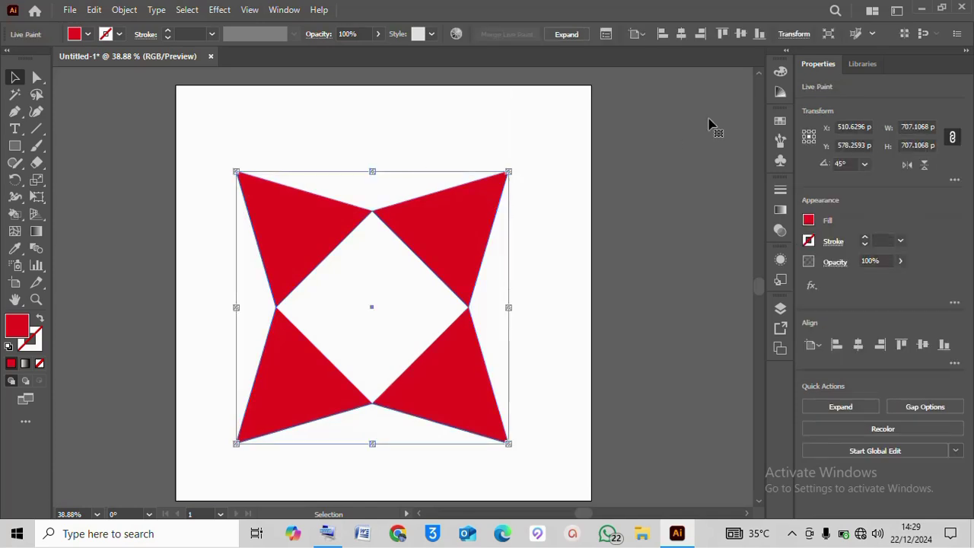
click(864, 164)
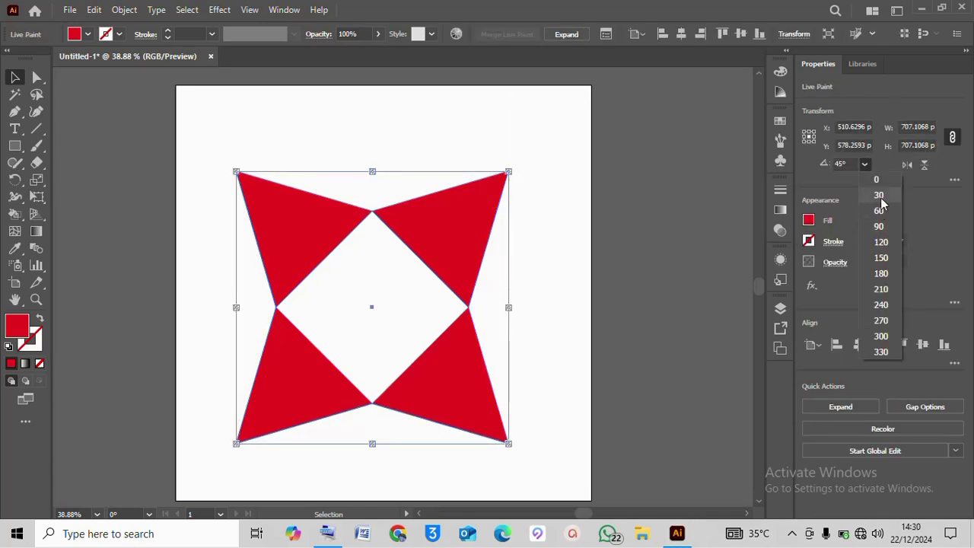
click(883, 178)
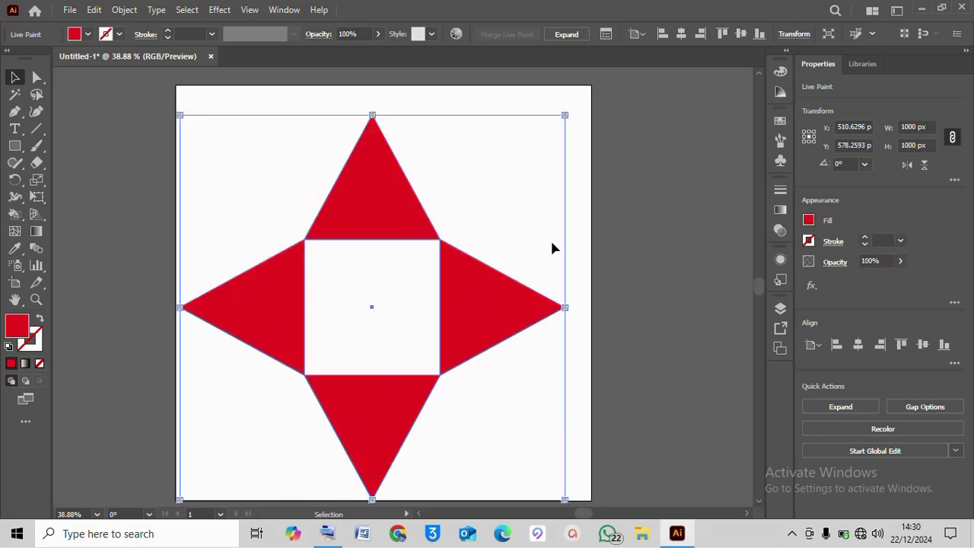
Scale the star proportionally to about 726 × 726 px and move it to about X 540 px, Y 423 px.
click(551, 249)
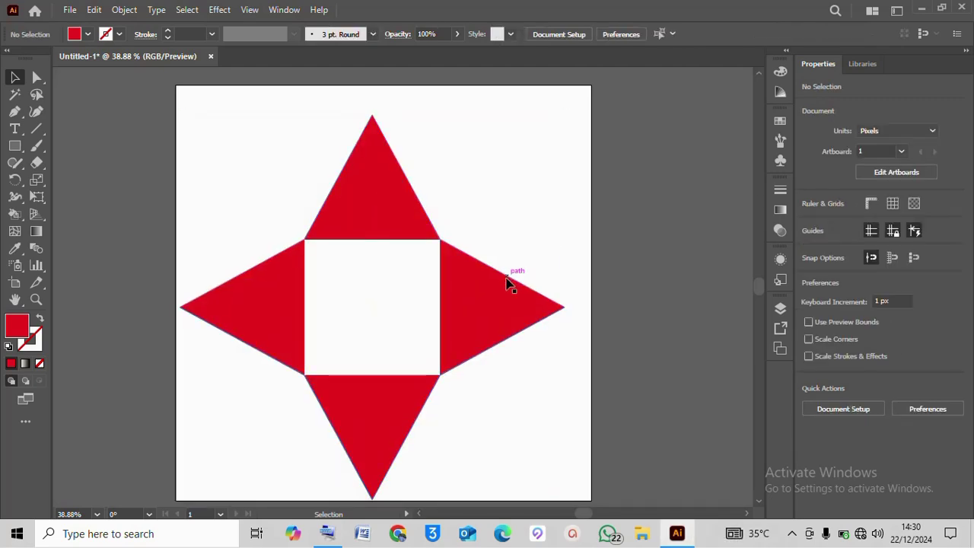
drag(491, 294, 491, 254)
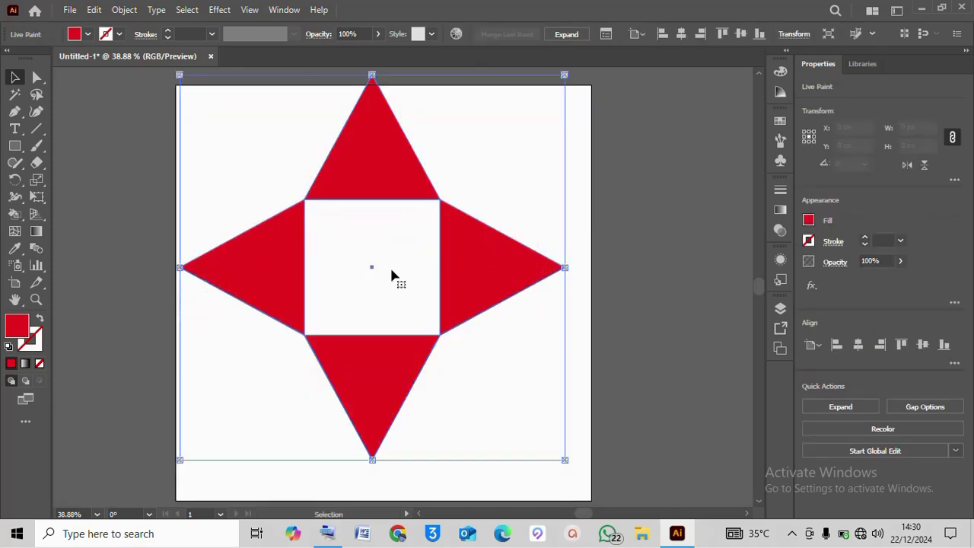
click(328, 533)
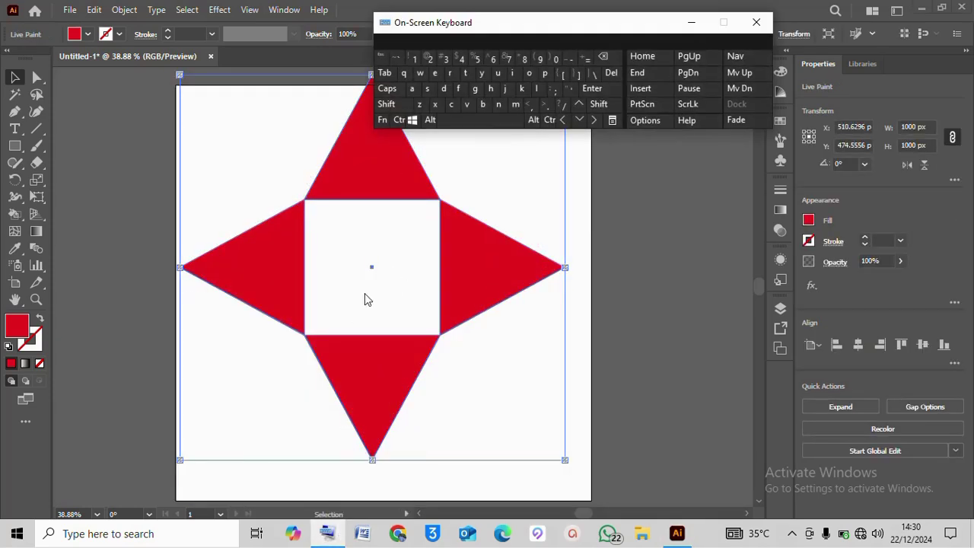
click(378, 106)
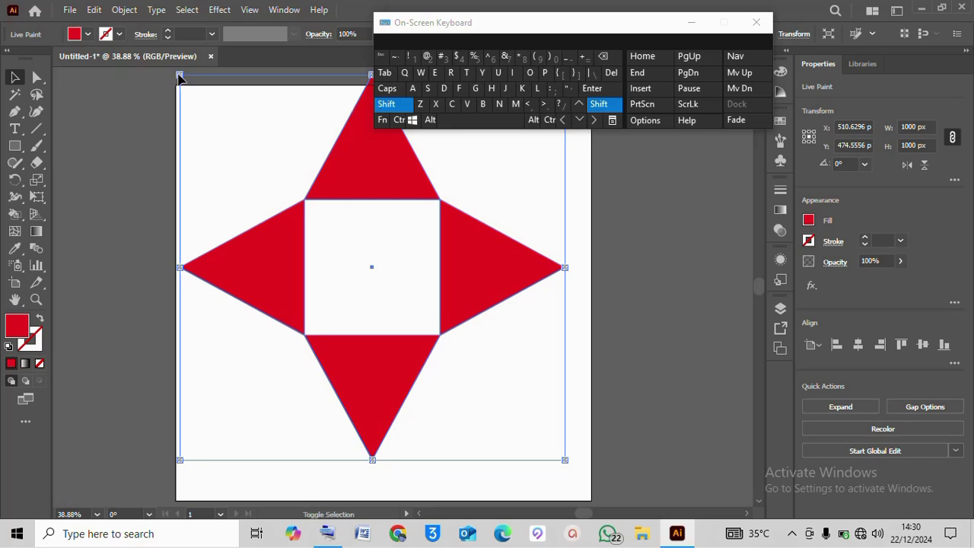
drag(179, 76, 286, 180)
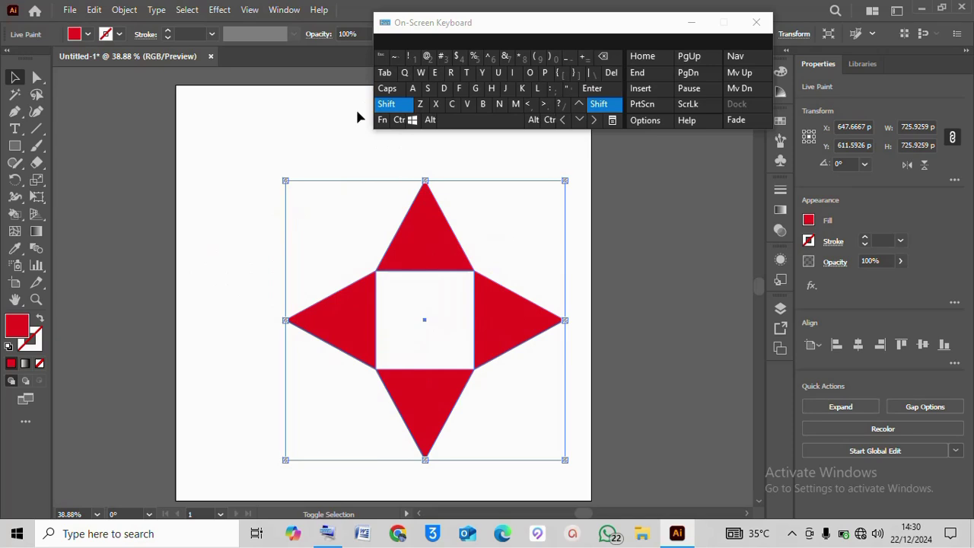
click(386, 104)
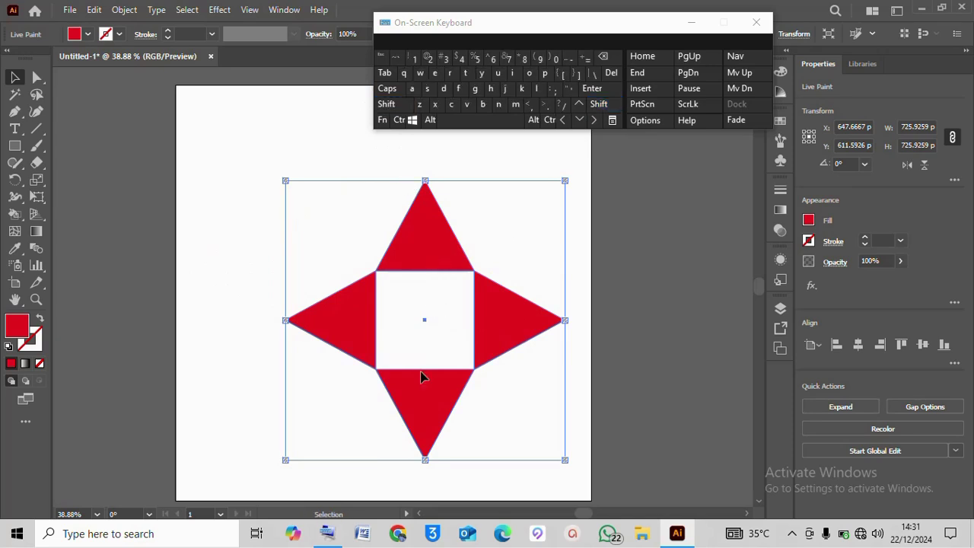
drag(409, 362, 382, 318)
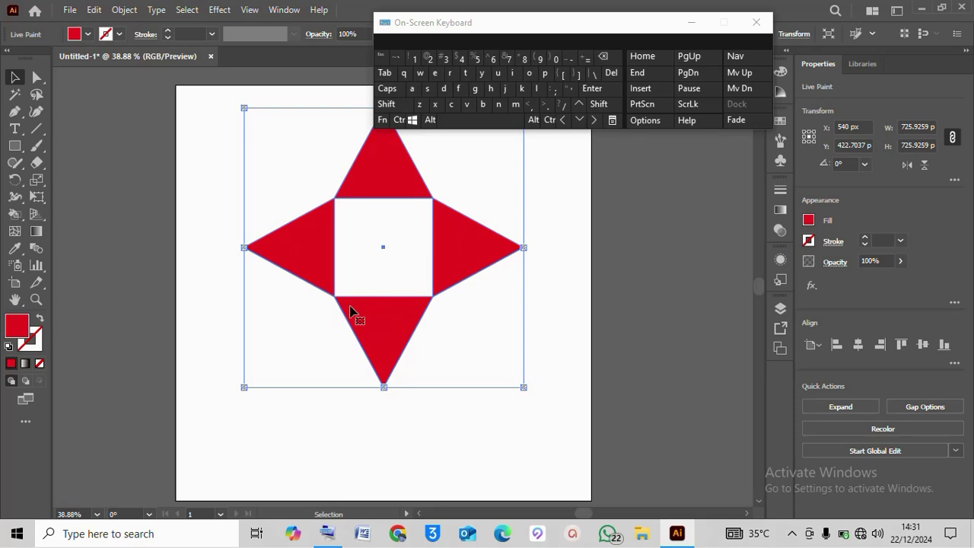
click(208, 303)
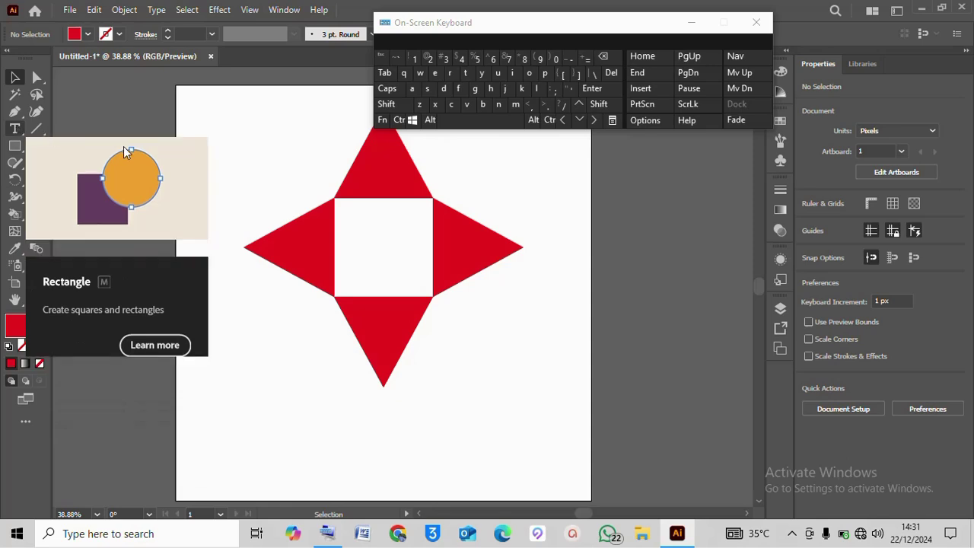
Add point text reading "M" on the blank area just above the star's left point.
key(t)
click(248, 214)
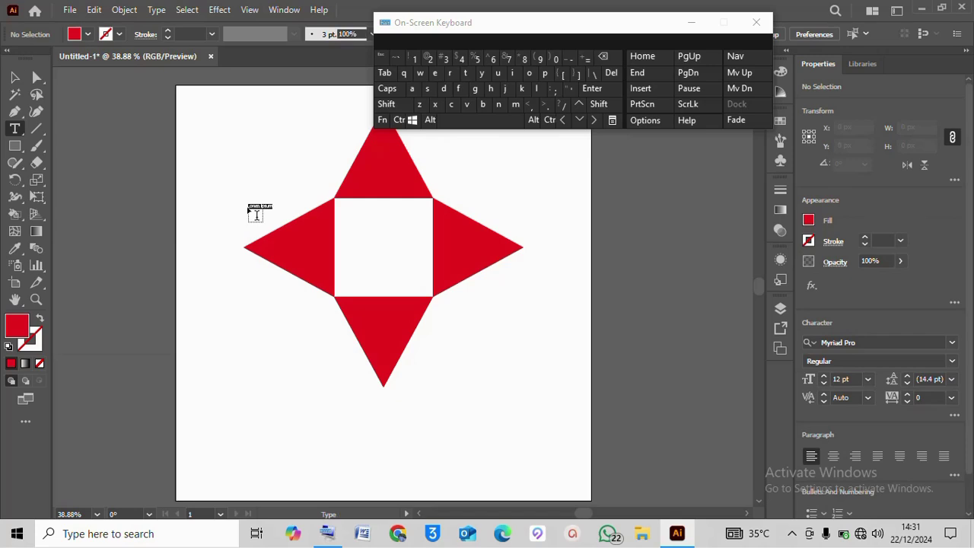
click(411, 112)
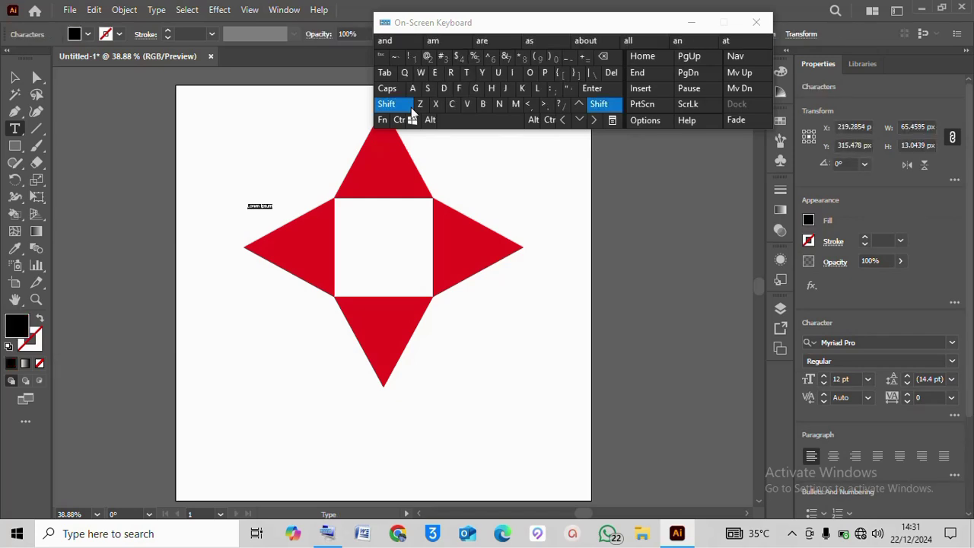
click(516, 104)
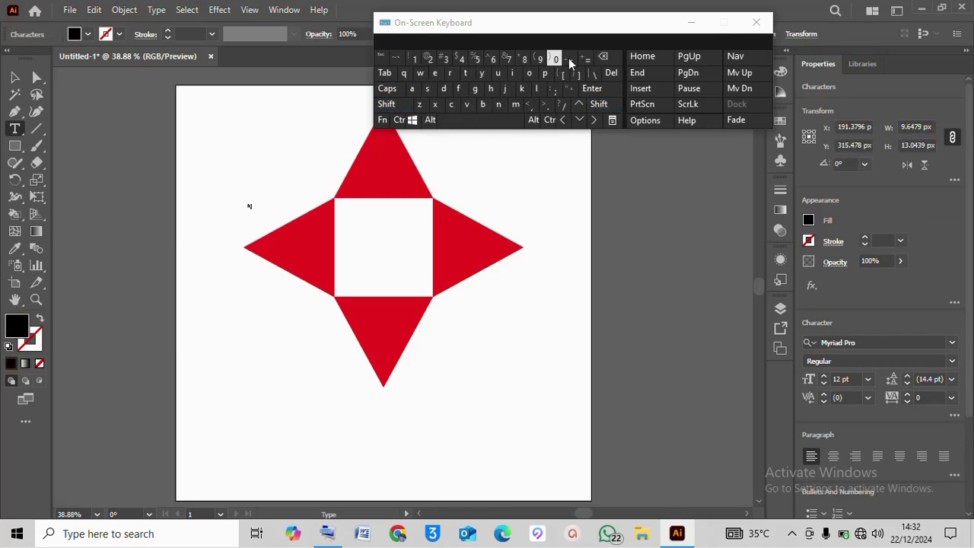
drag(612, 30, 625, 67)
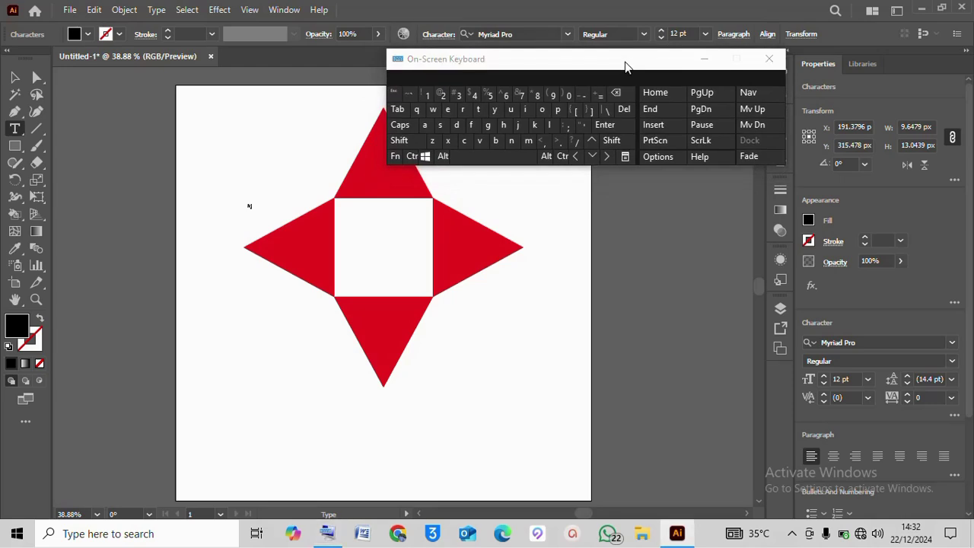
click(13, 79)
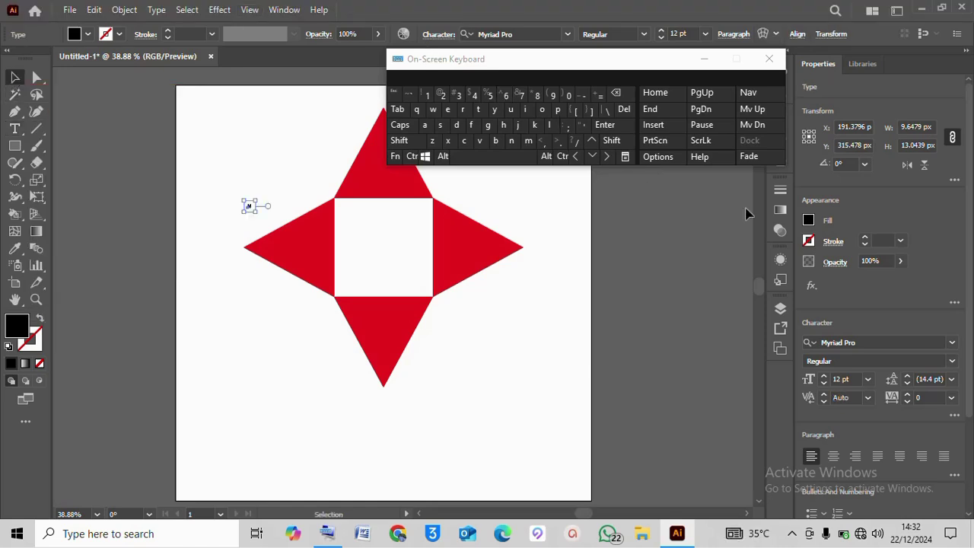
Set the font of the letter M to Arial.
click(956, 345)
click(954, 343)
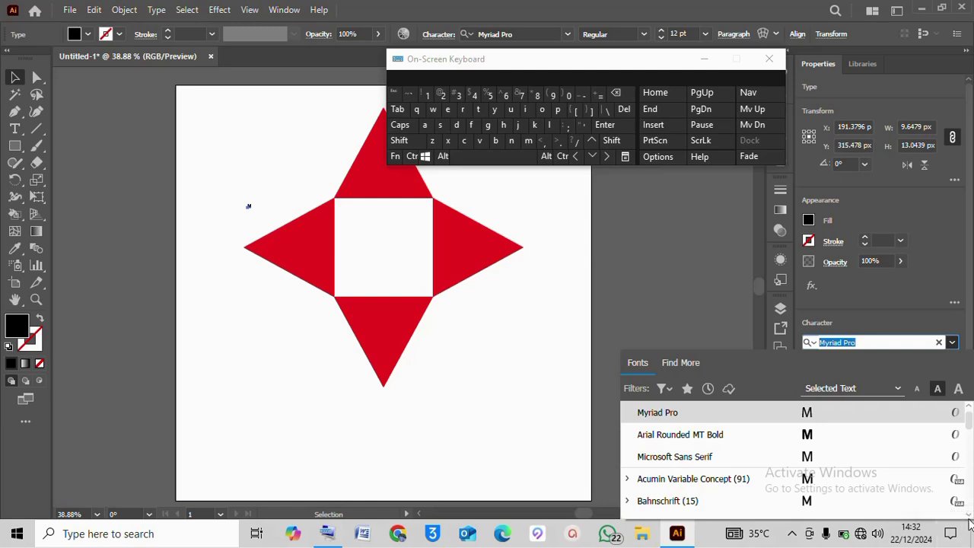
click(969, 516)
click(968, 516)
click(969, 516)
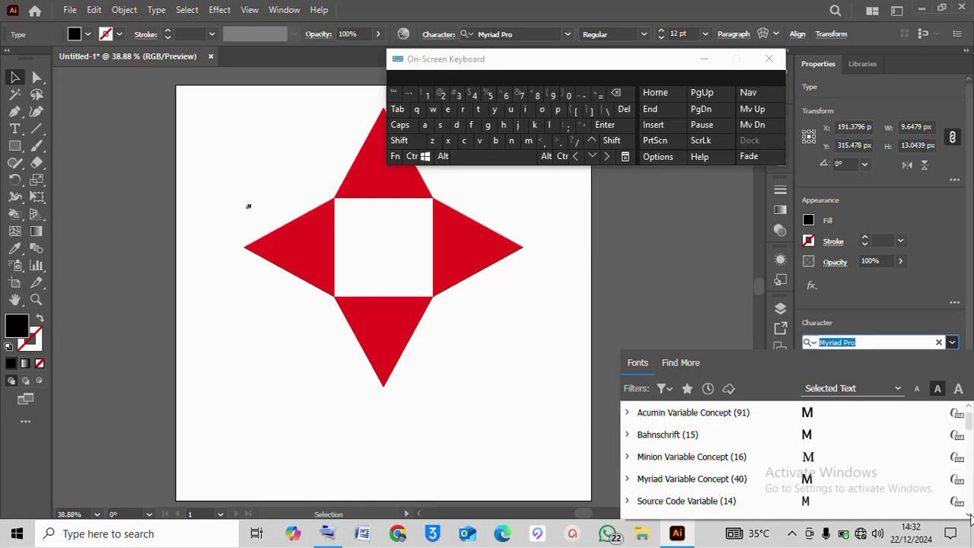
click(969, 516)
click(969, 515)
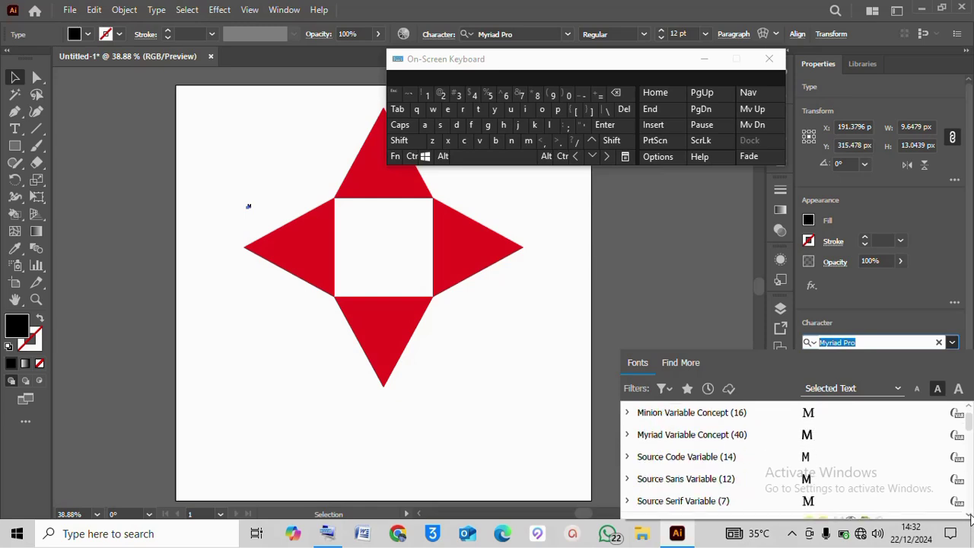
click(969, 515)
click(969, 516)
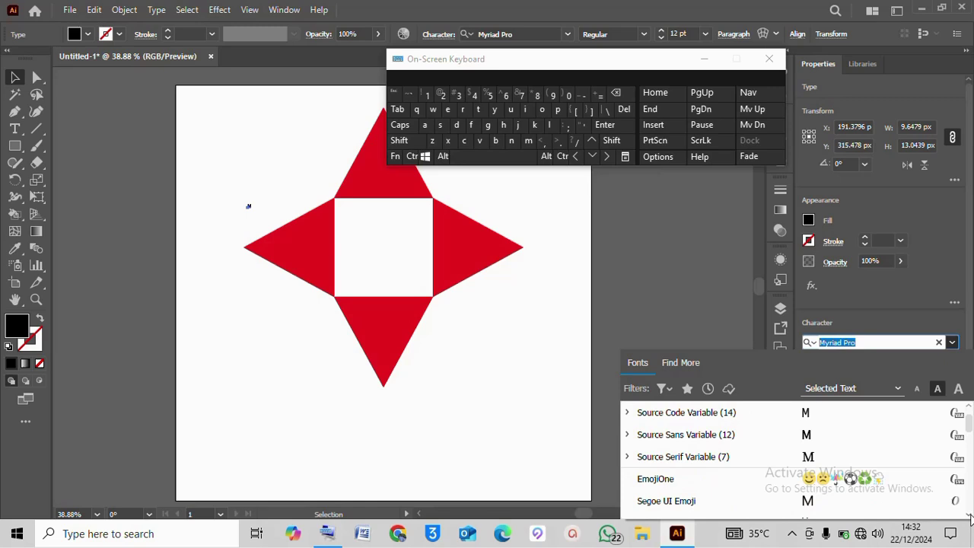
click(969, 515)
click(968, 515)
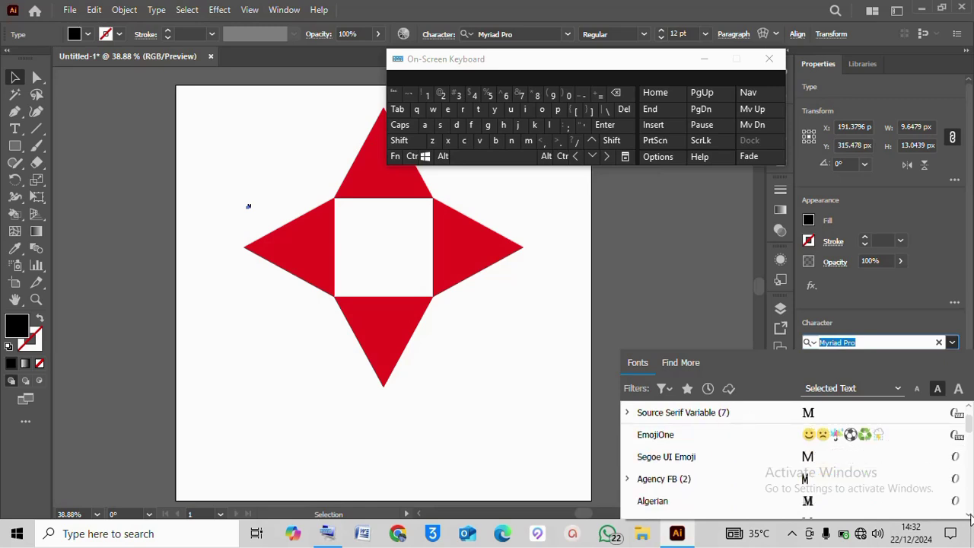
click(969, 515)
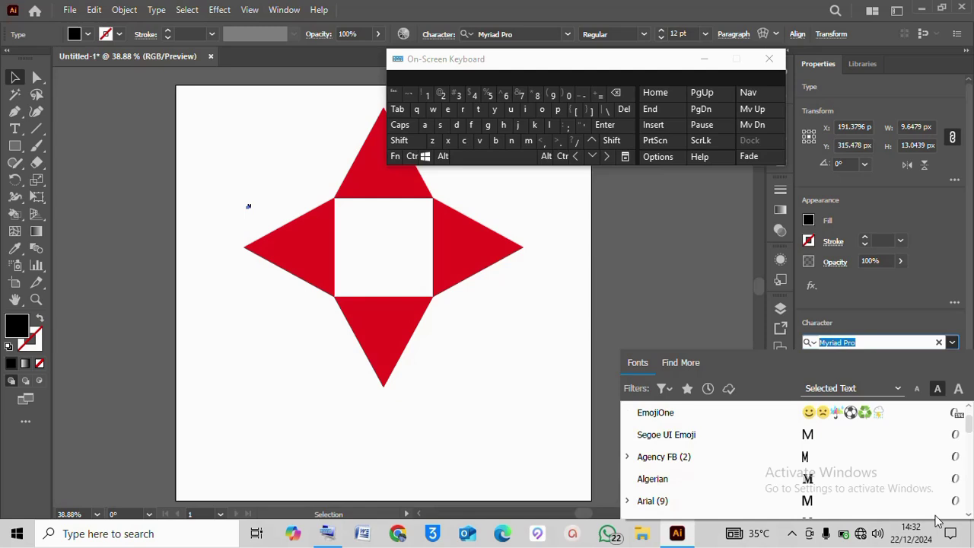
click(897, 502)
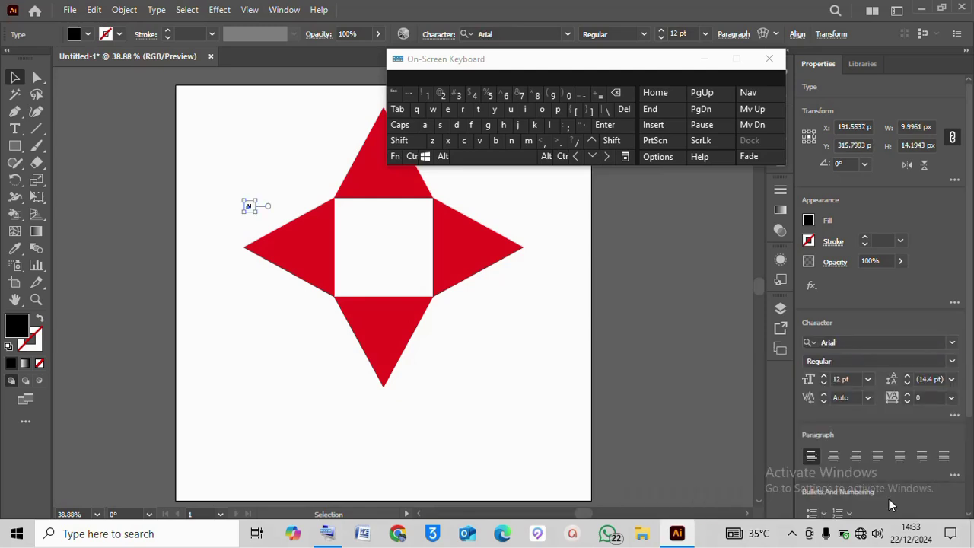
Set the letter M's font style to Black and its size to 72 pt.
click(951, 362)
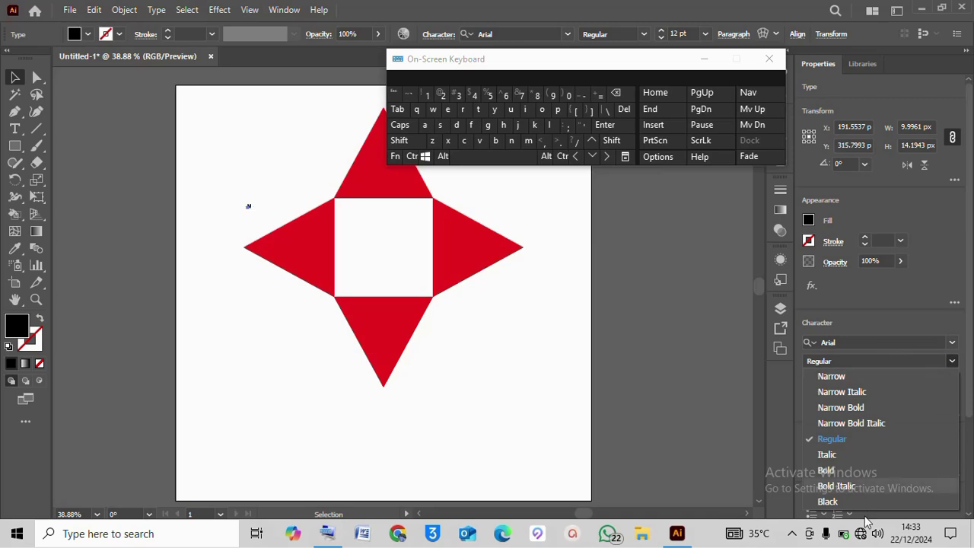
click(856, 500)
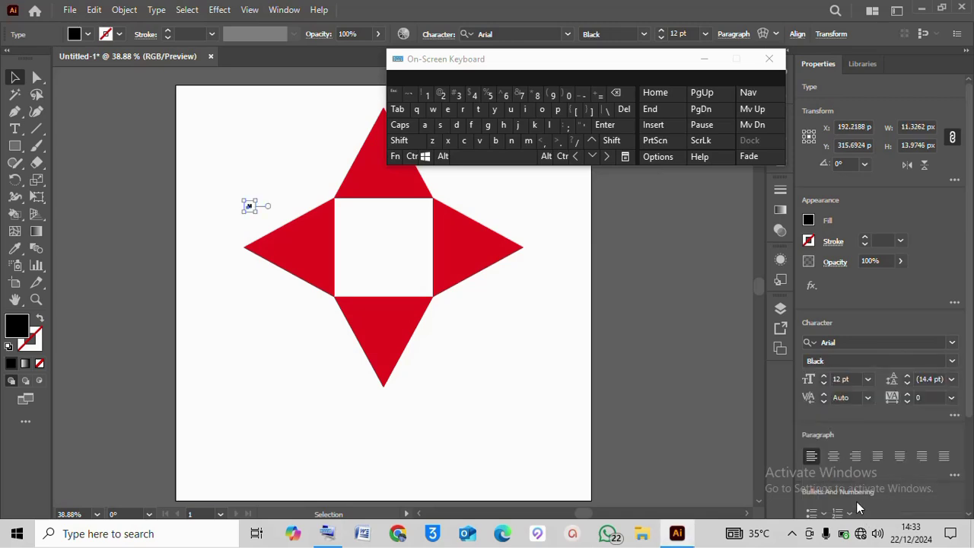
click(868, 380)
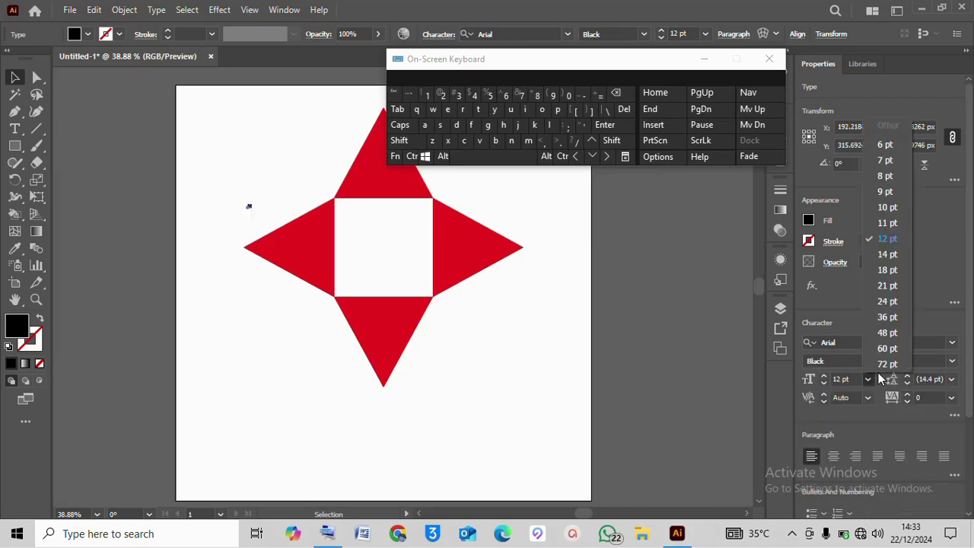
click(886, 364)
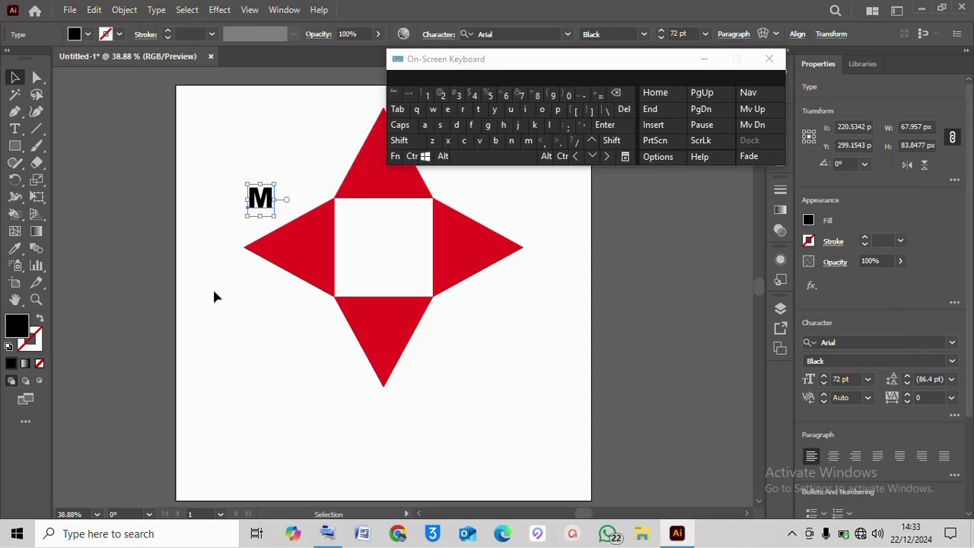
Move the letter M into the star's central square and fill it with red R=237 G=28 B=36.
drag(259, 199, 351, 227)
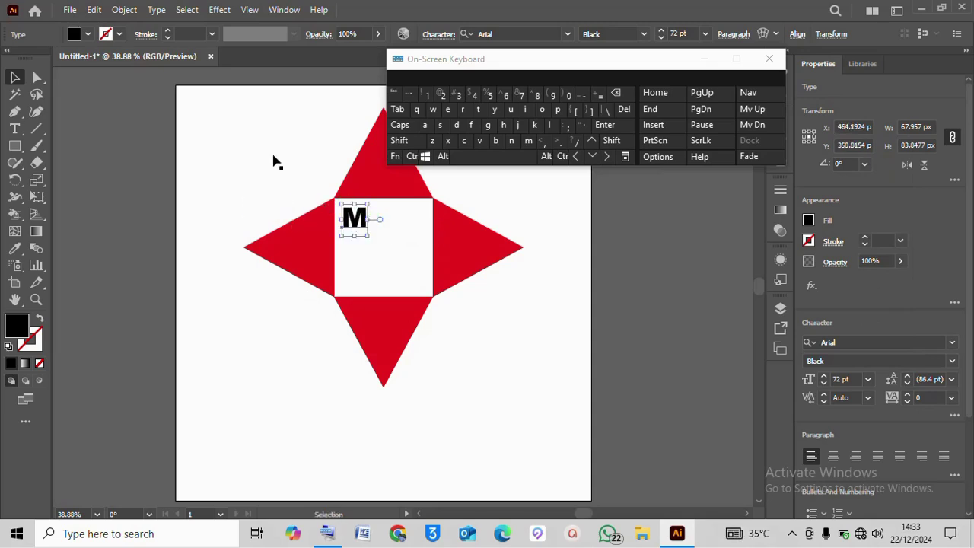
click(810, 221)
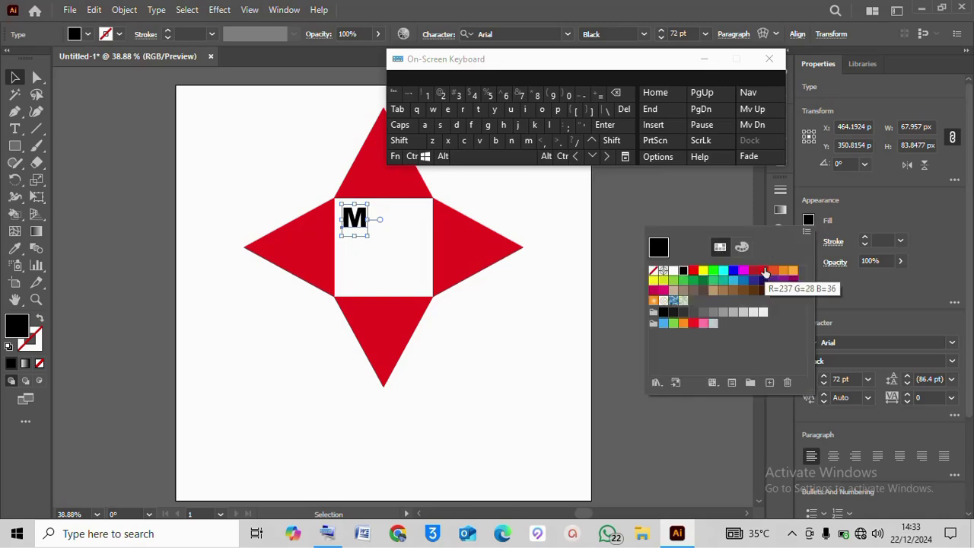
click(765, 272)
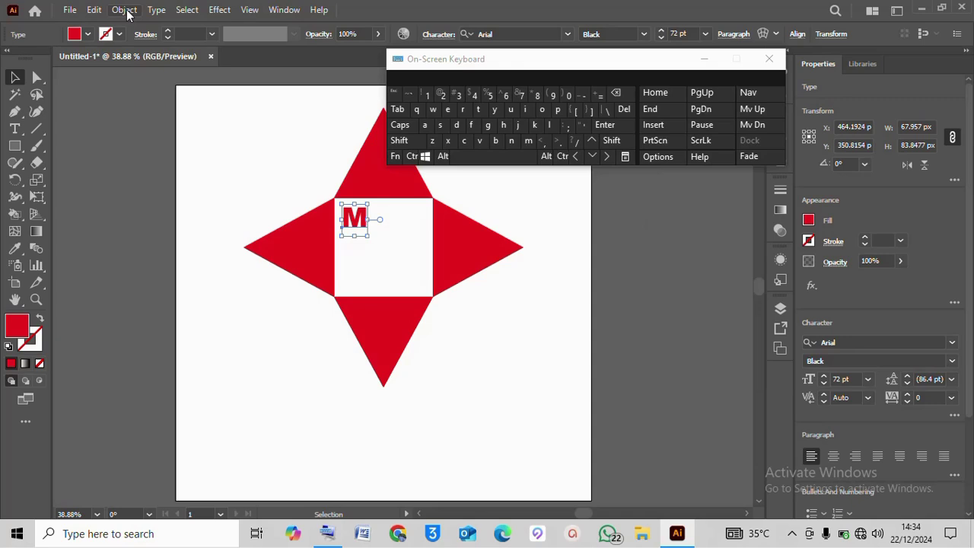
Expand the letter M from live text into vector shapes.
click(126, 11)
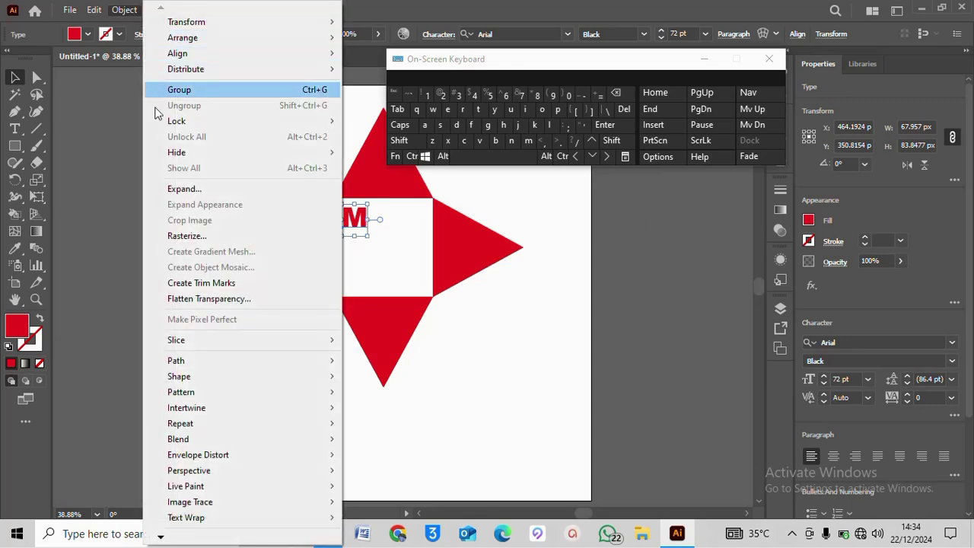
click(181, 188)
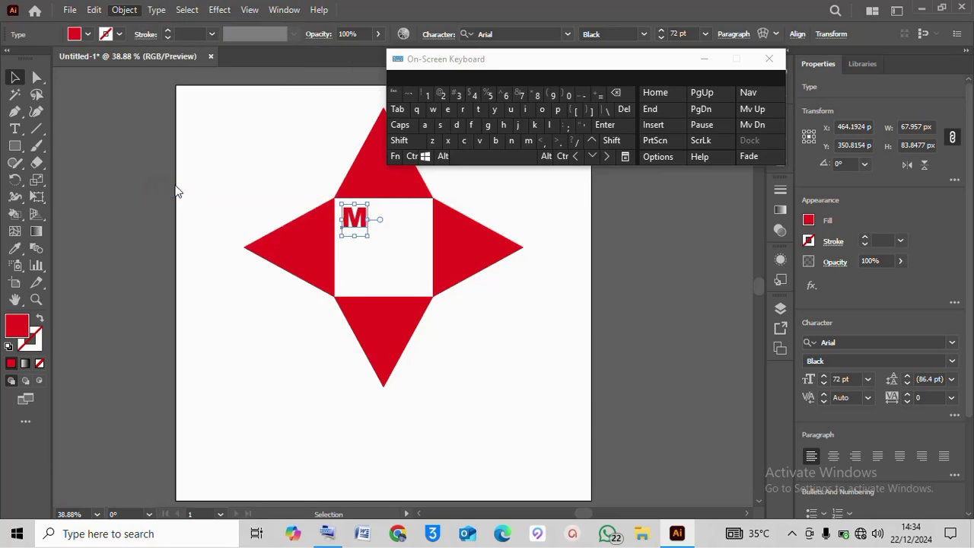
click(453, 347)
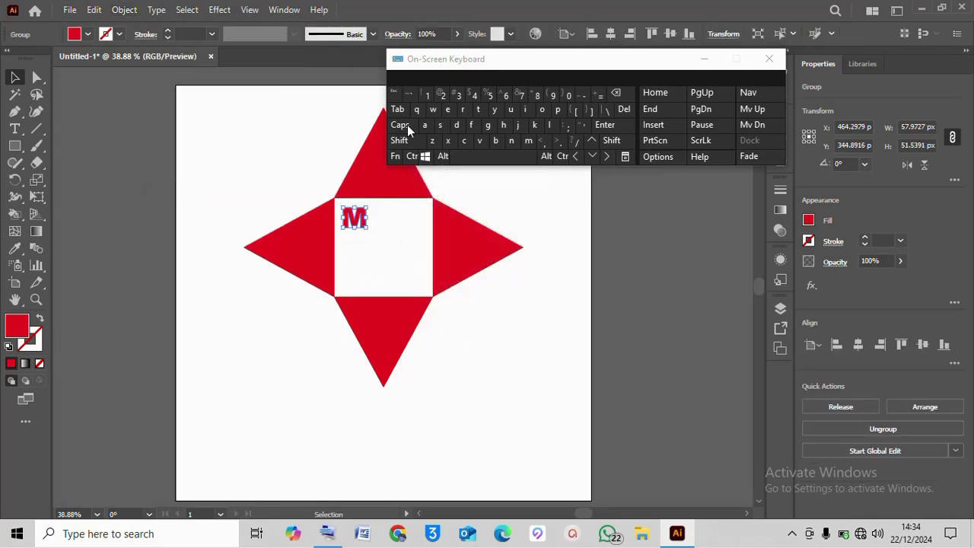
Scale the M proportionally to about 210 × 187 px so it nearly fills the central square.
click(409, 144)
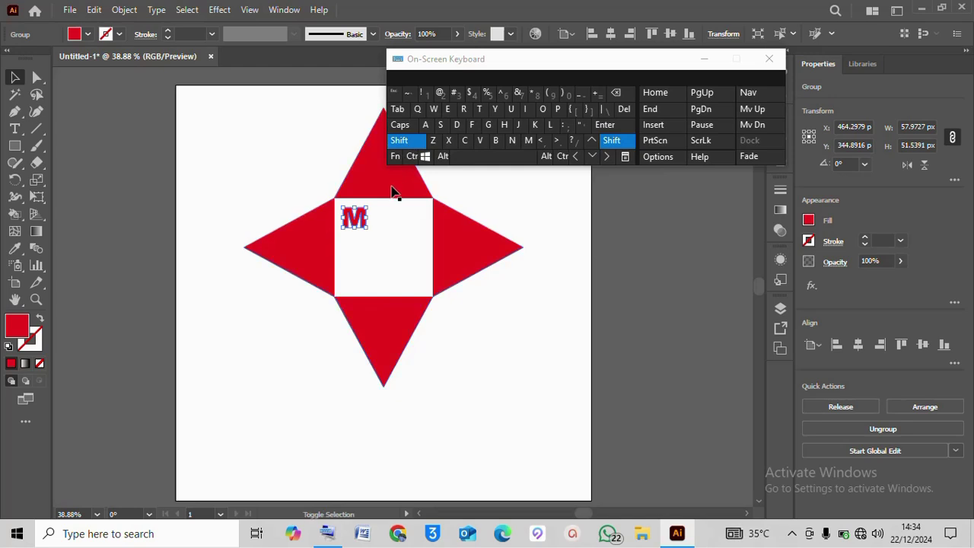
drag(371, 225, 429, 298)
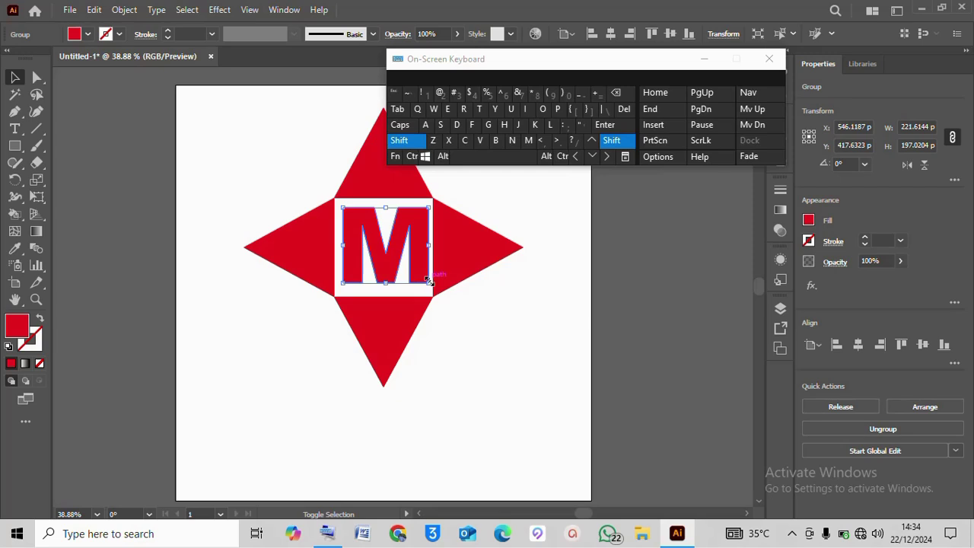
drag(428, 281, 427, 280)
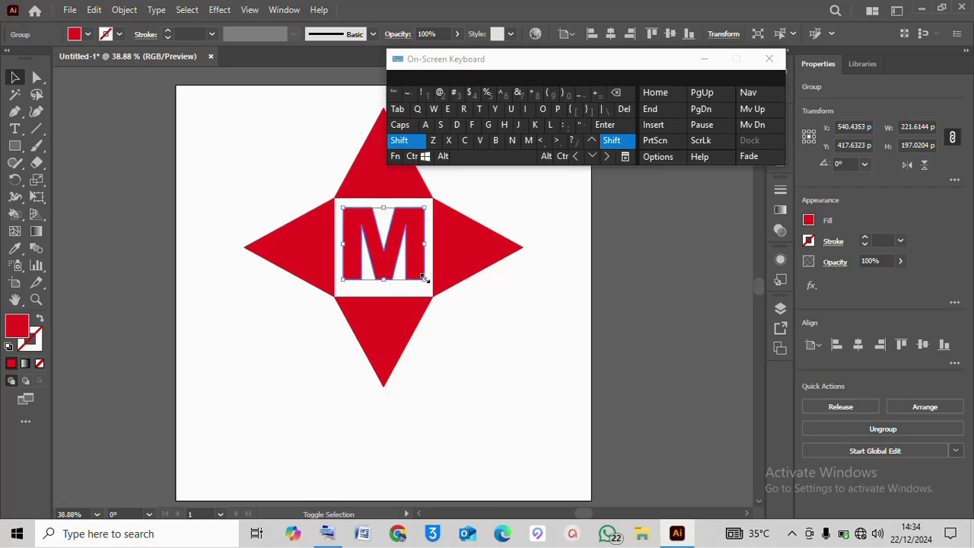
Align the letter M and the star to each other on their horizontal and vertical centers.
shift+click(363, 175)
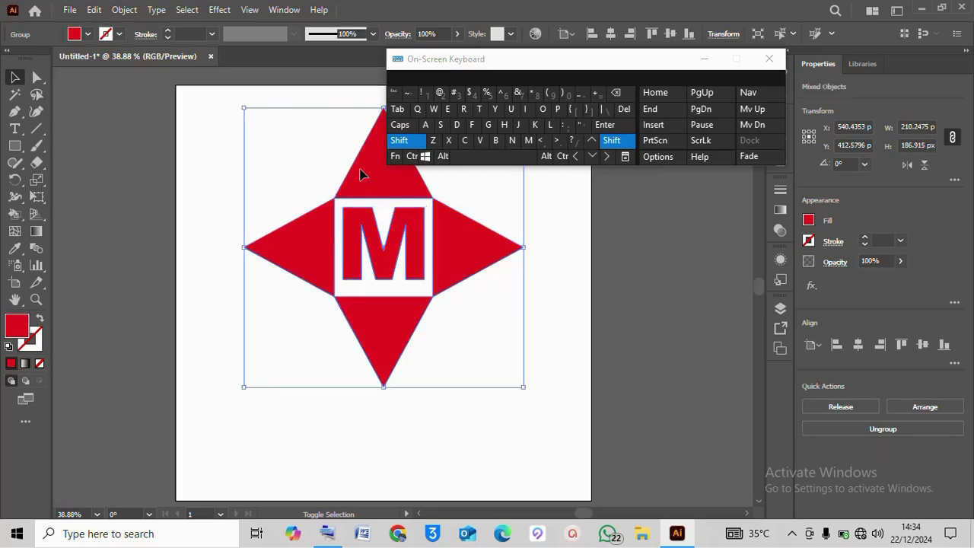
click(398, 142)
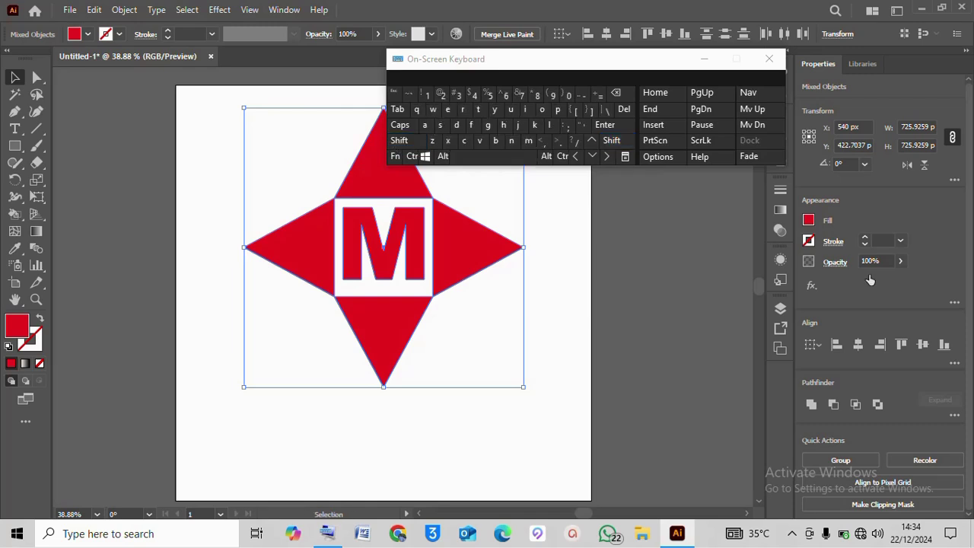
click(860, 344)
click(917, 344)
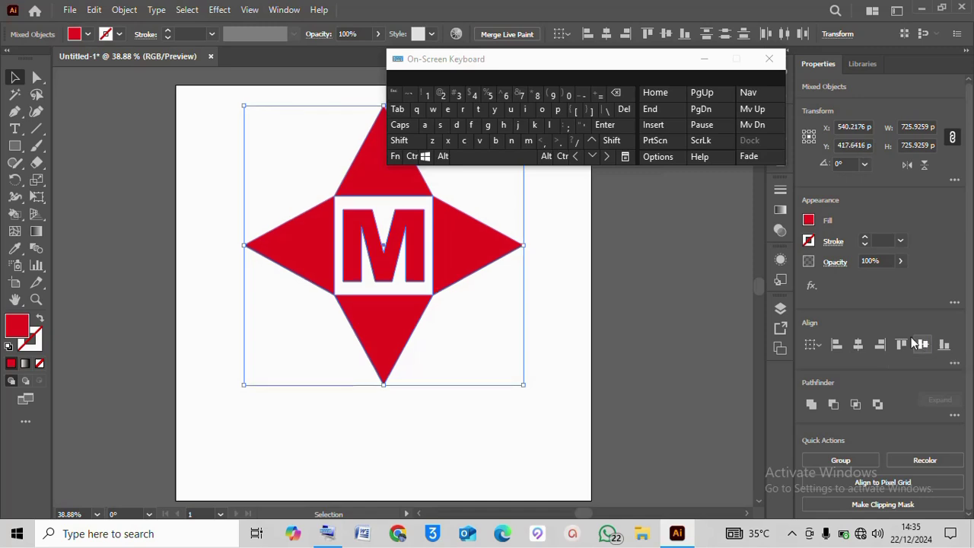
click(558, 299)
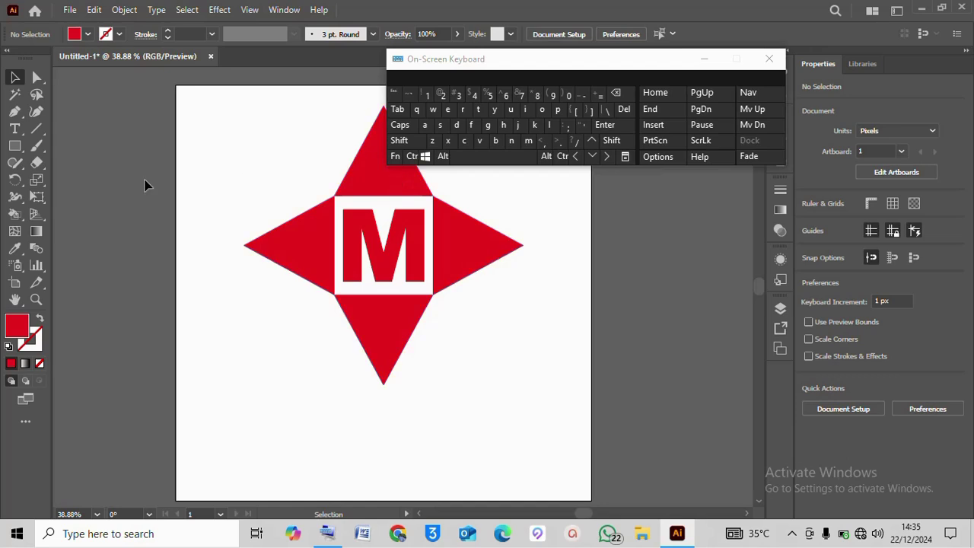
Add a text object with the registered symbol ® at the lower-right corner of the star's central square, inserted from the Windows emoji picker.
key(t)
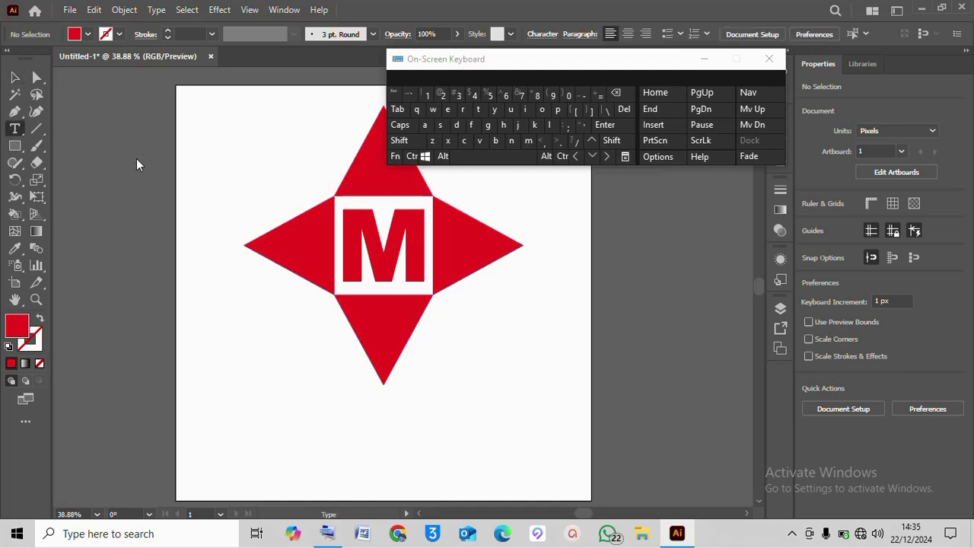
click(449, 307)
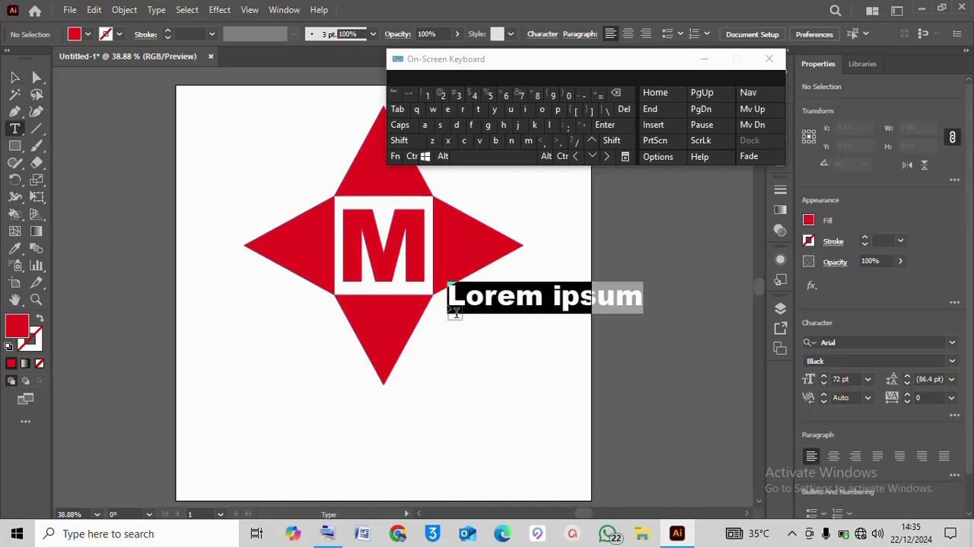
click(425, 157)
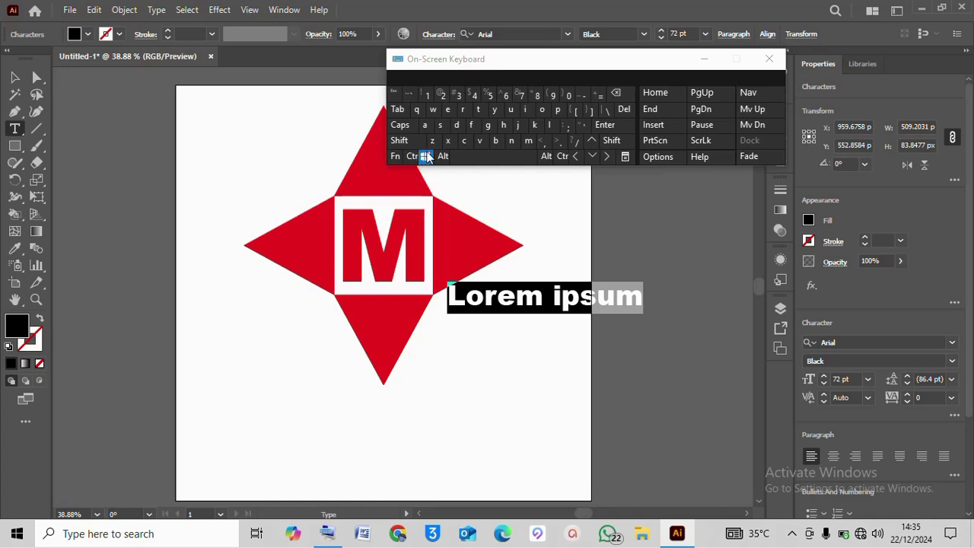
click(570, 126)
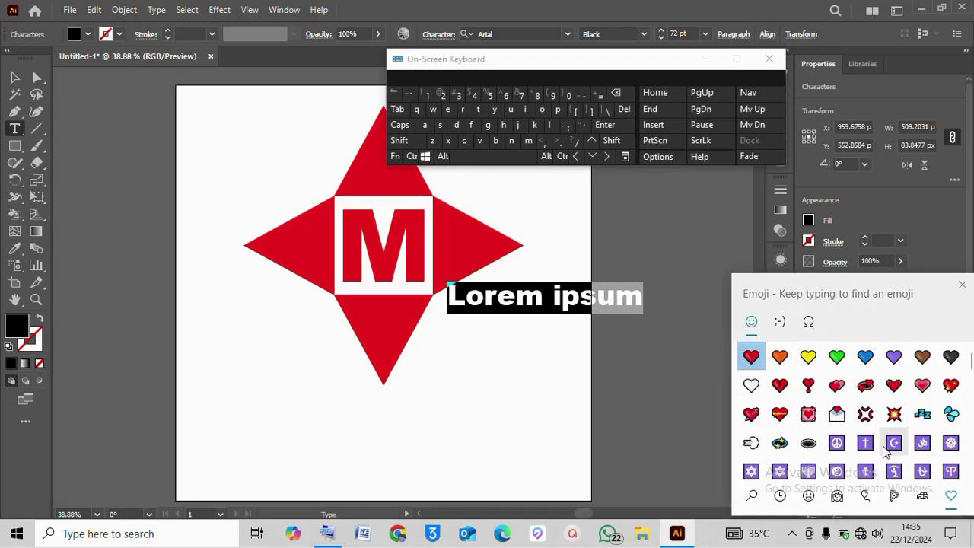
scroll(886, 451, down, 8)
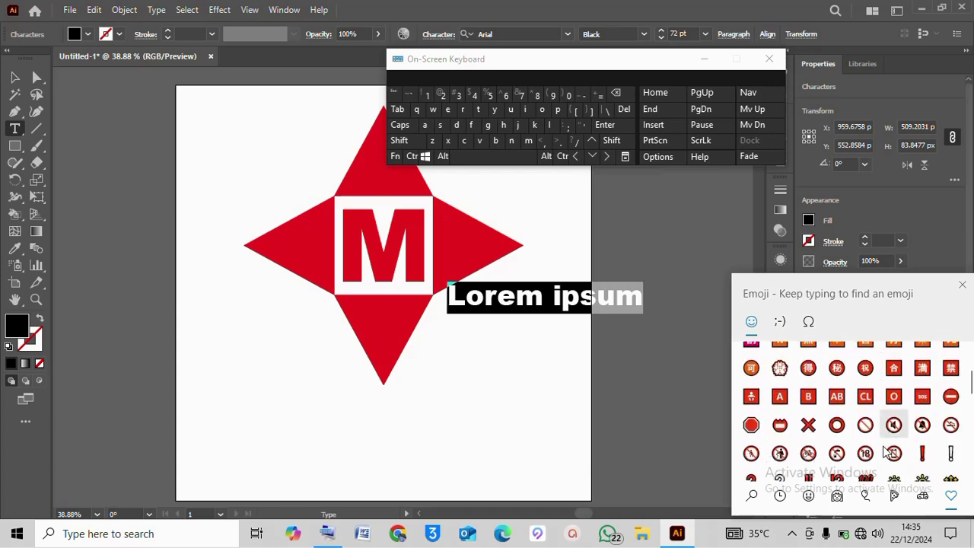
scroll(886, 451, down, 3)
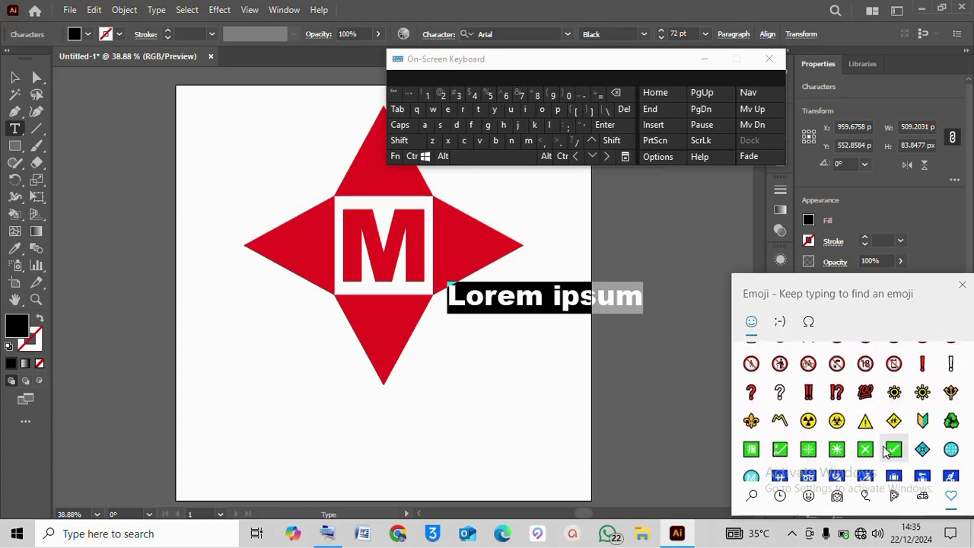
scroll(887, 451, down, 5)
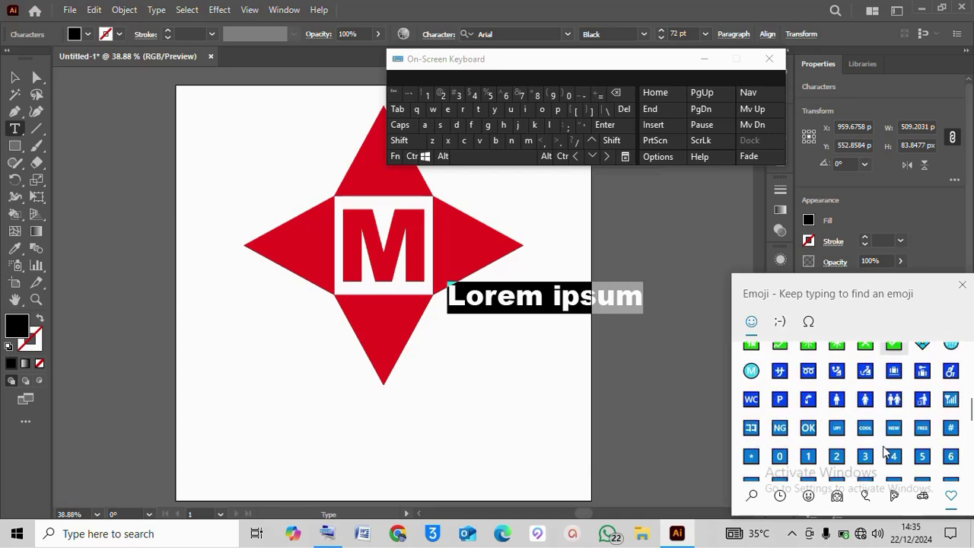
scroll(885, 452, down, 2)
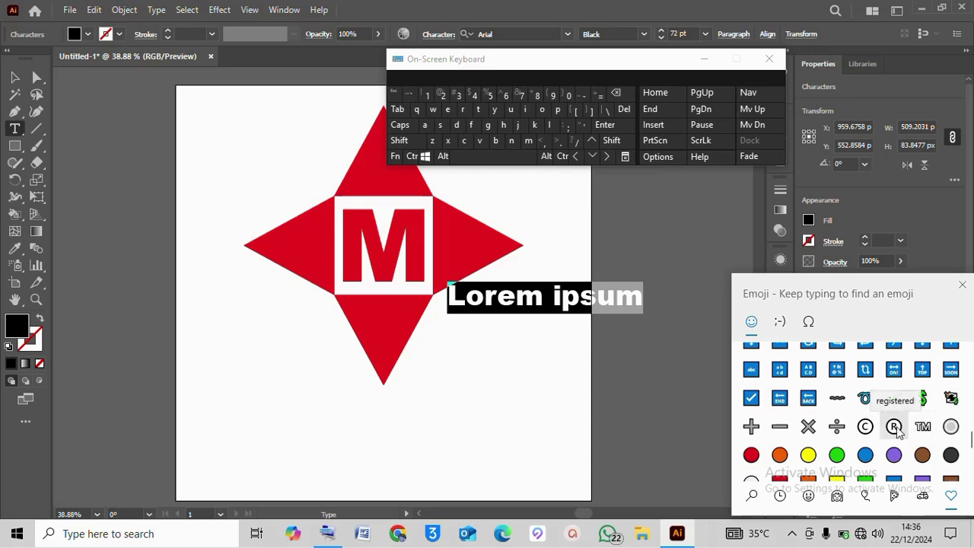
click(895, 427)
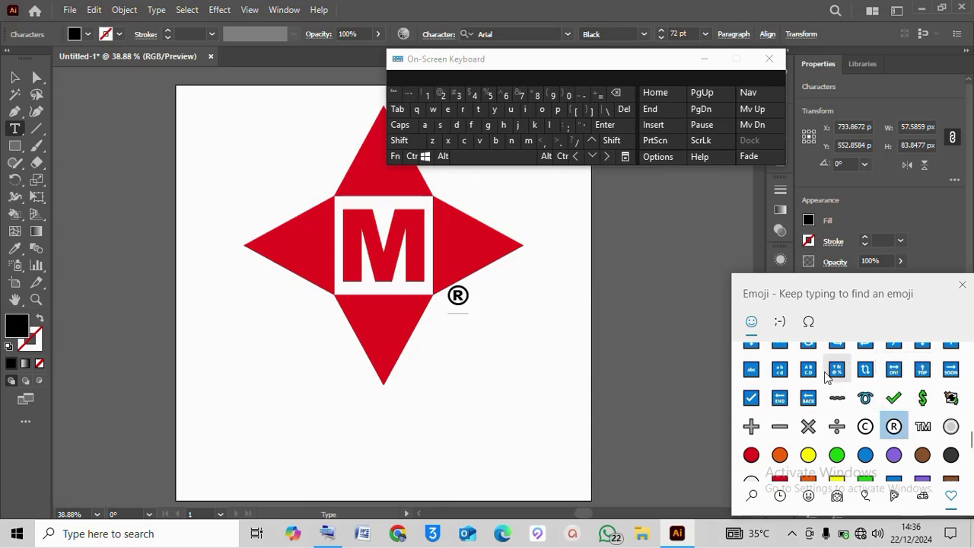
click(961, 283)
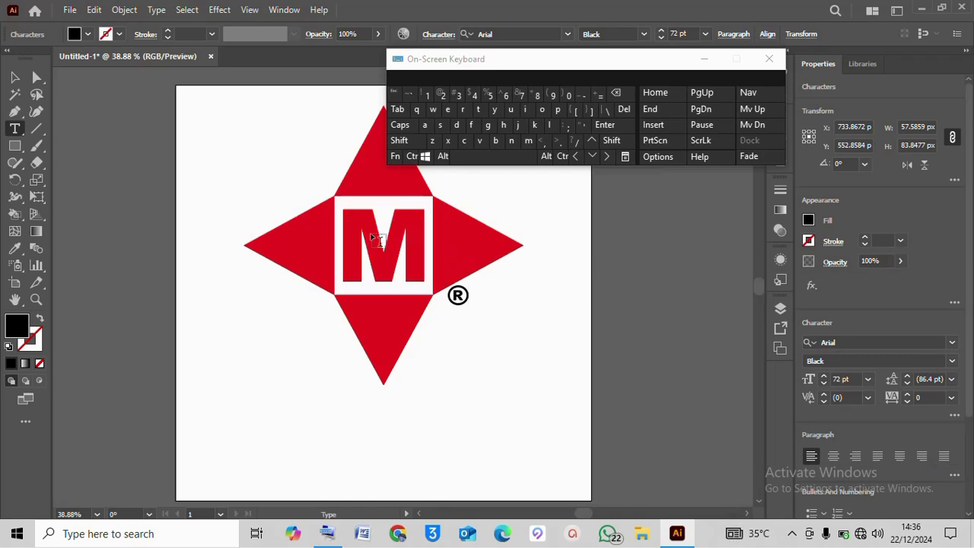
click(15, 77)
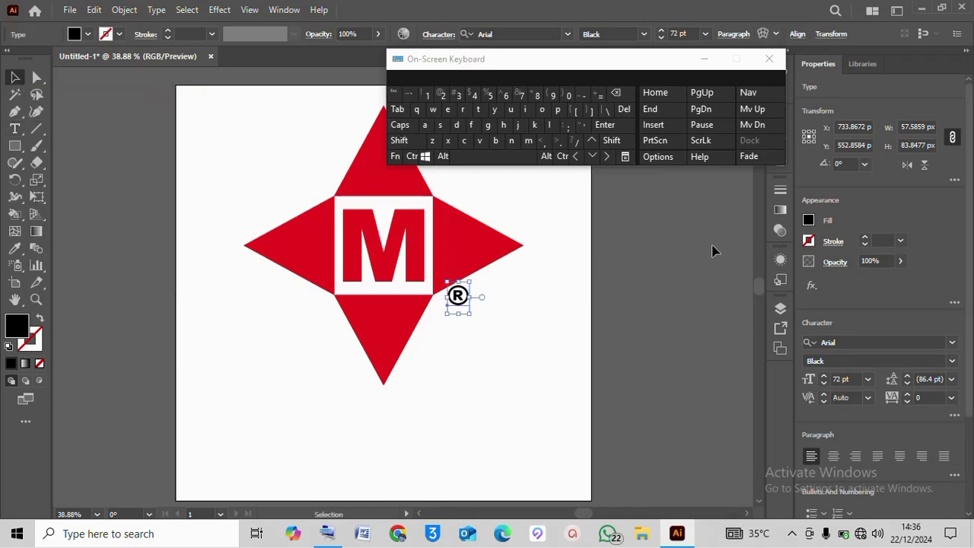
Fill the ® symbol with red R=237 G=28 B=36 and move it to about X 716, Y 586 px, between the star's right and lower points.
click(809, 220)
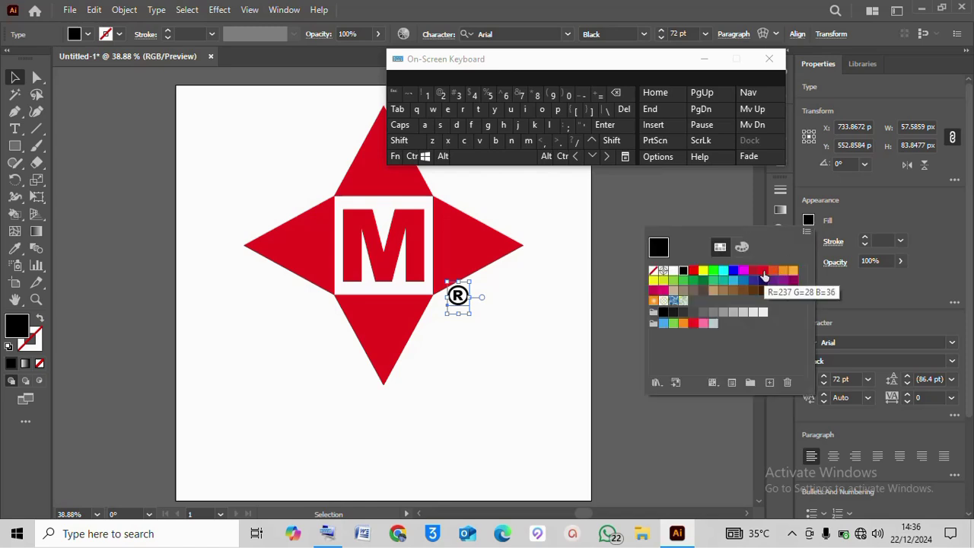
click(763, 270)
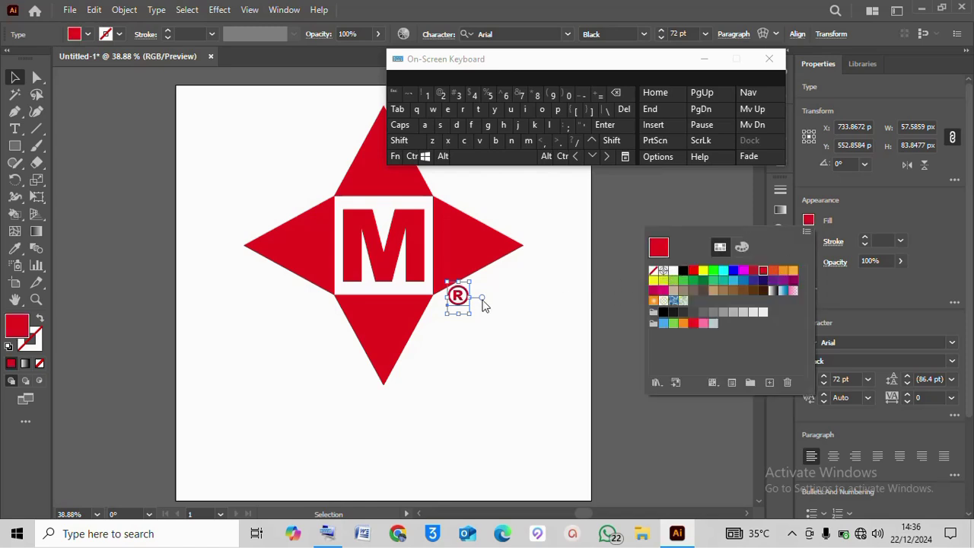
click(457, 296)
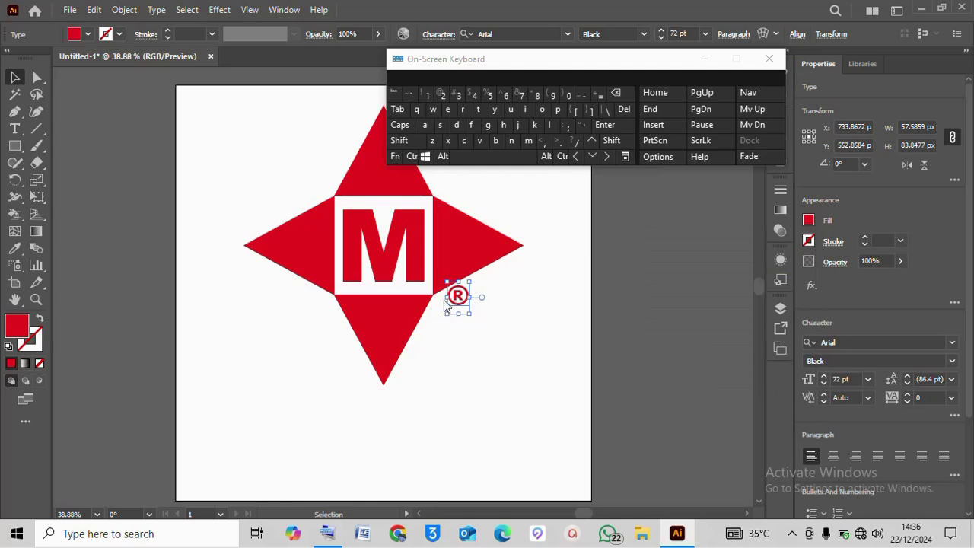
drag(446, 303, 450, 309)
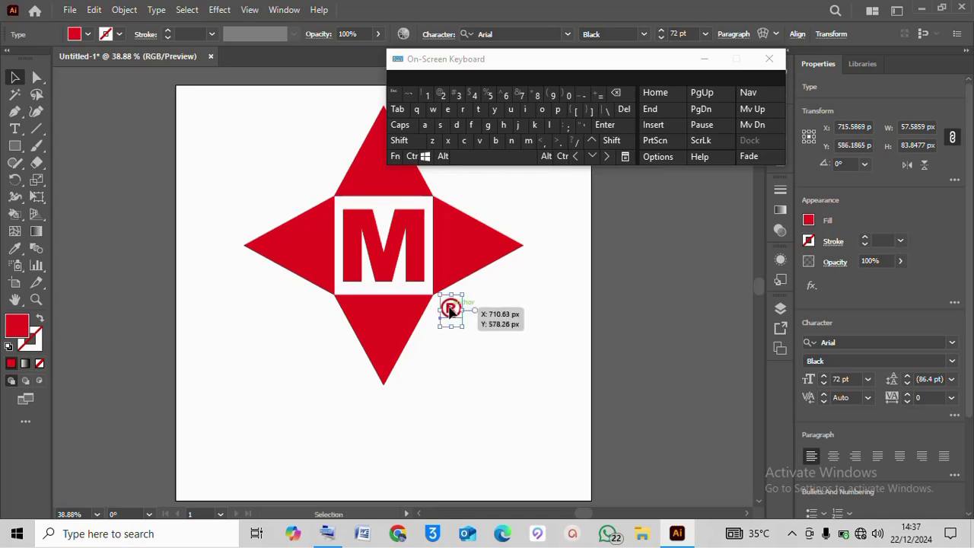
click(453, 365)
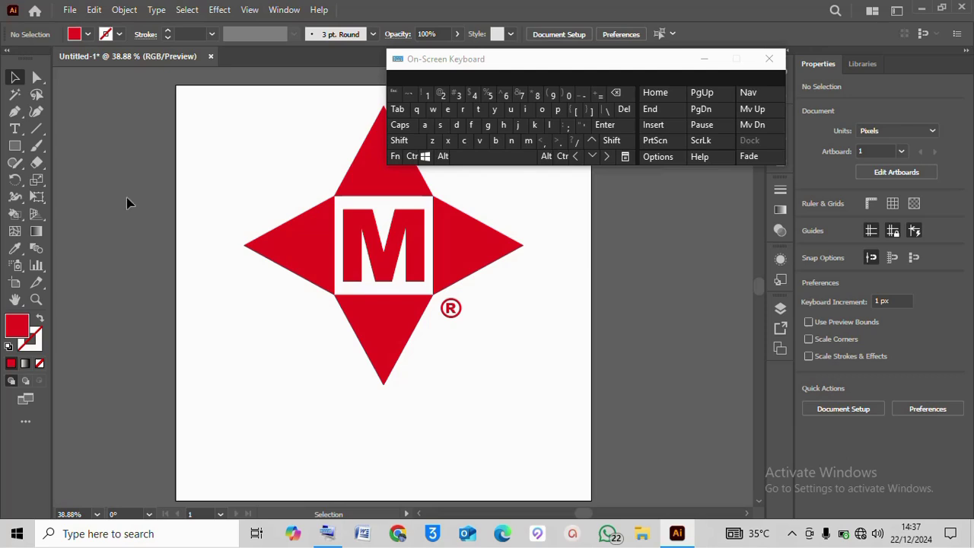
Add the uppercase text MAGGI below the star's lower point.
click(11, 137)
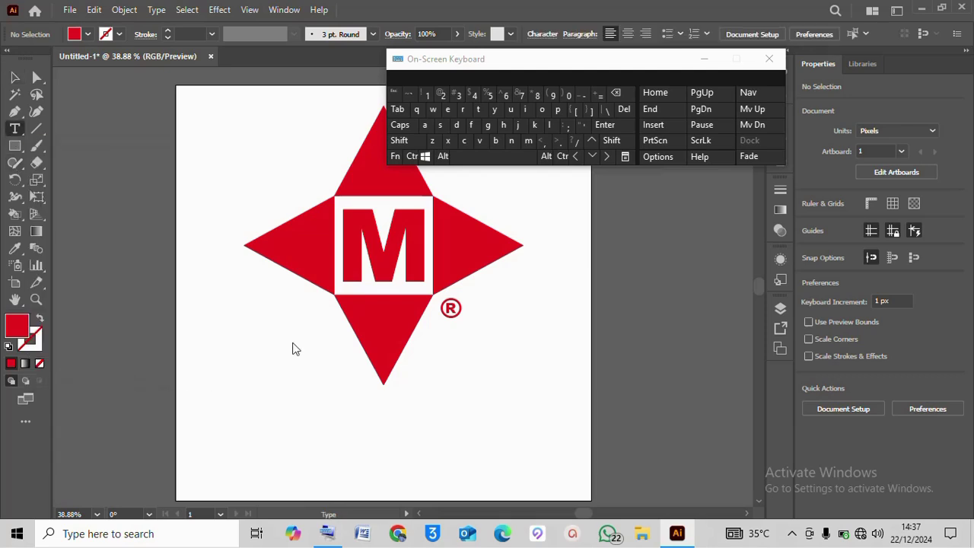
click(278, 427)
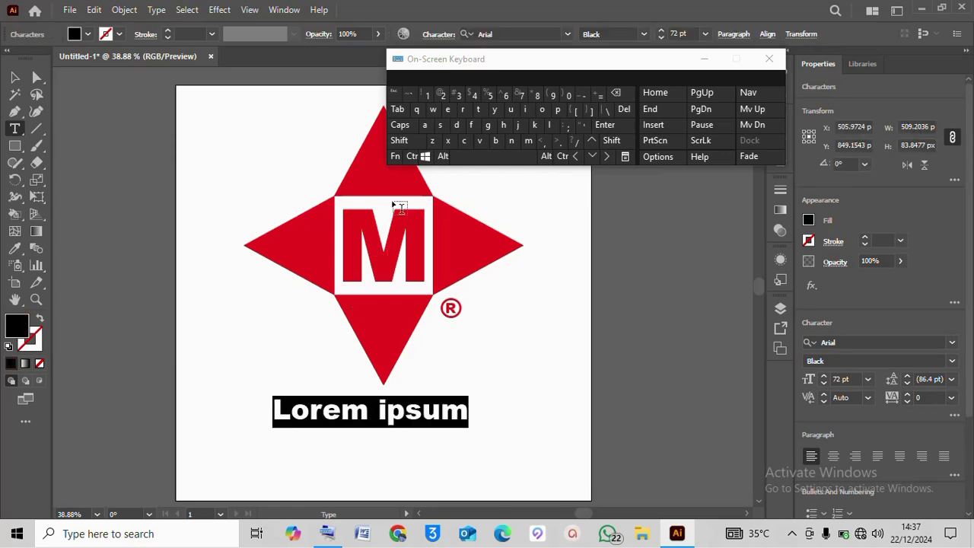
click(401, 126)
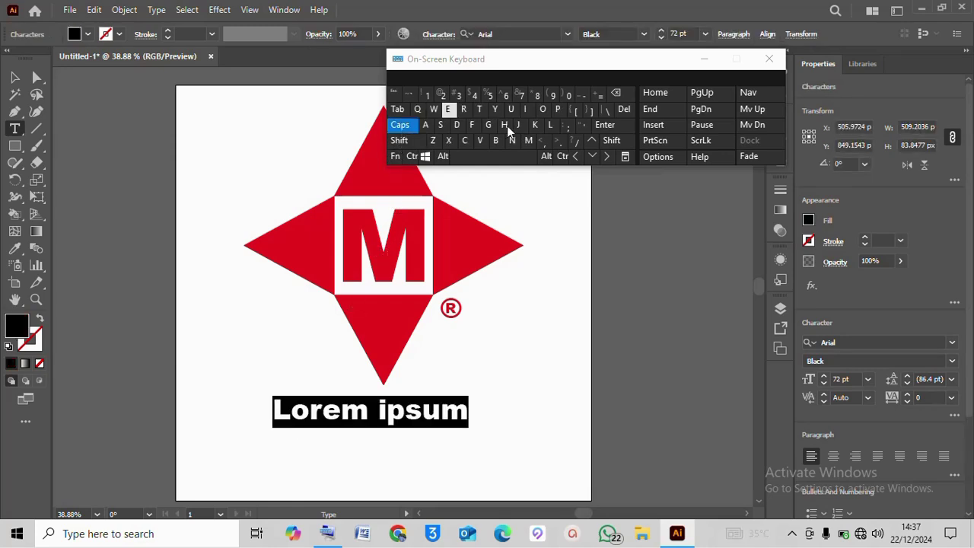
click(528, 142)
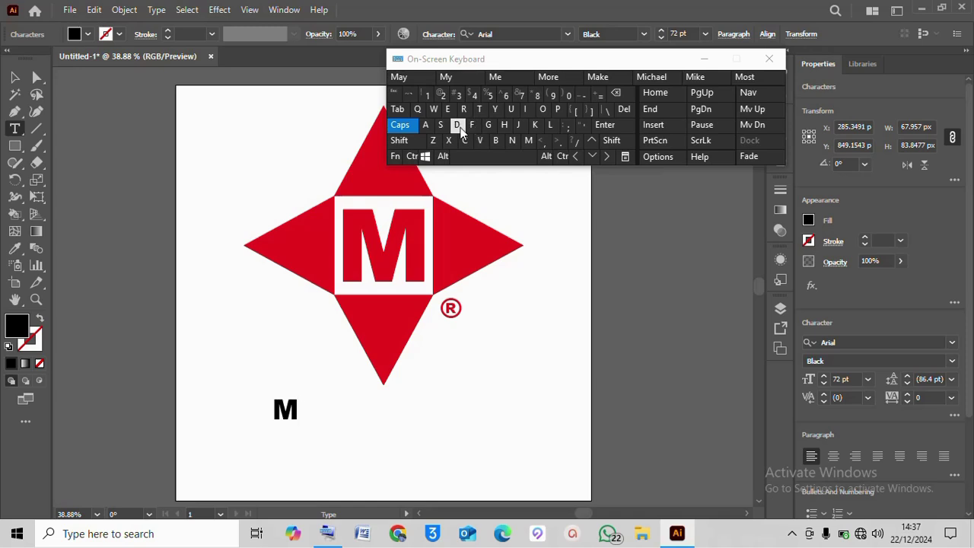
click(425, 124)
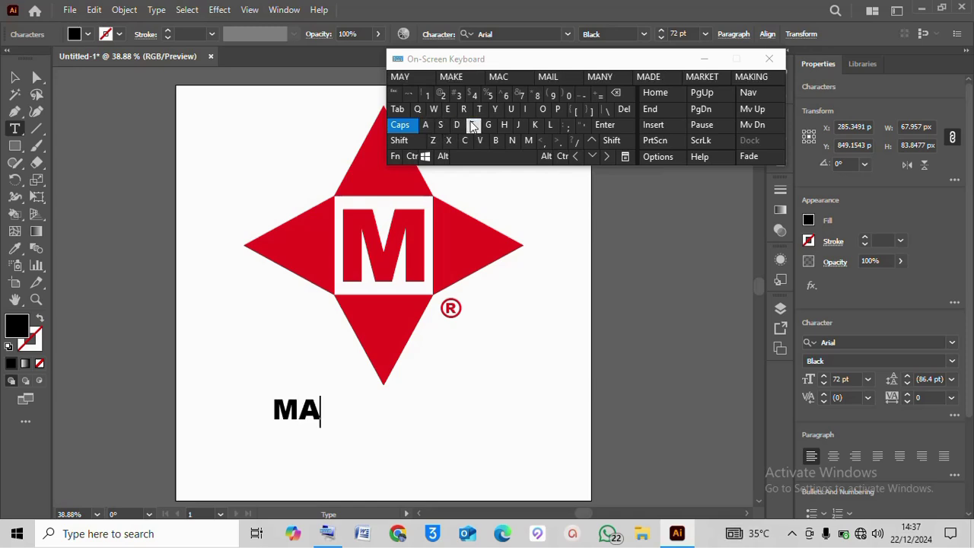
click(486, 122)
click(485, 121)
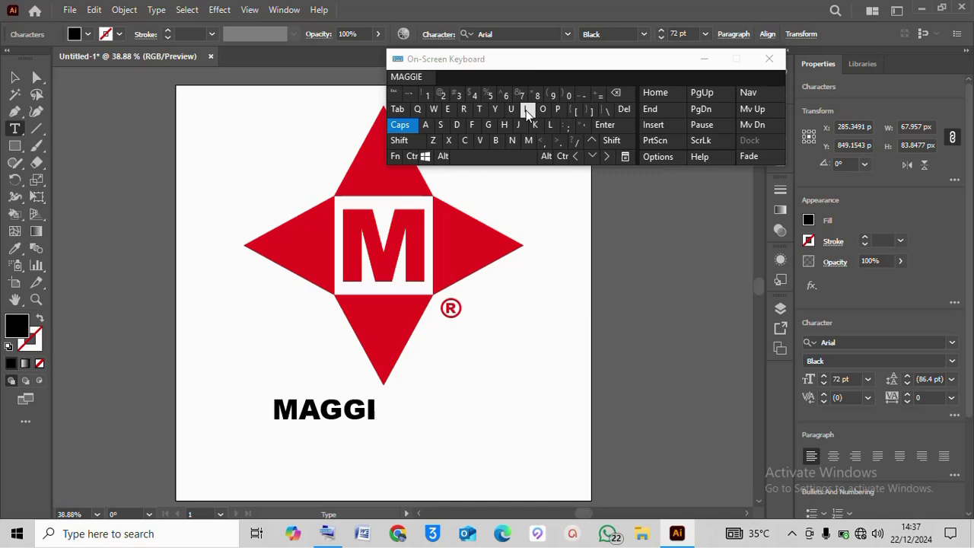
click(411, 131)
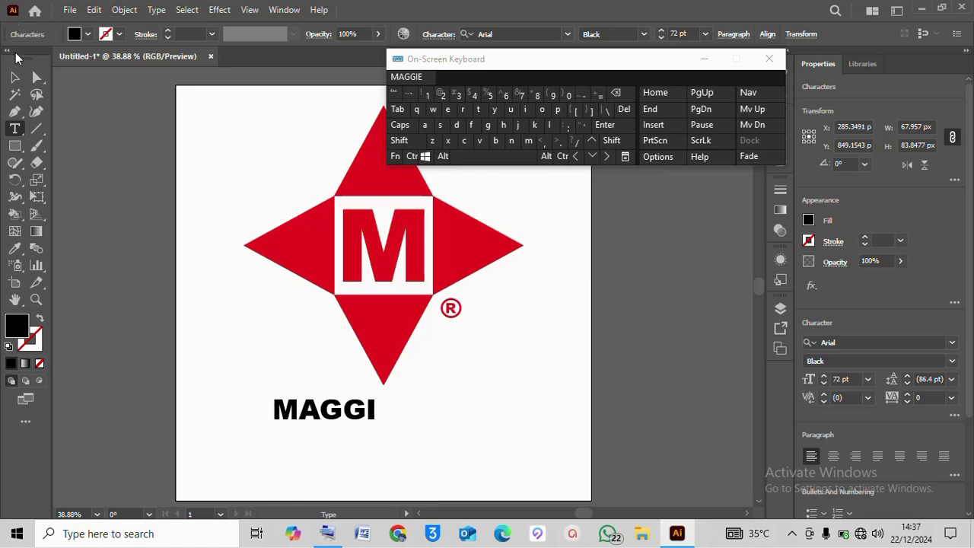
click(15, 79)
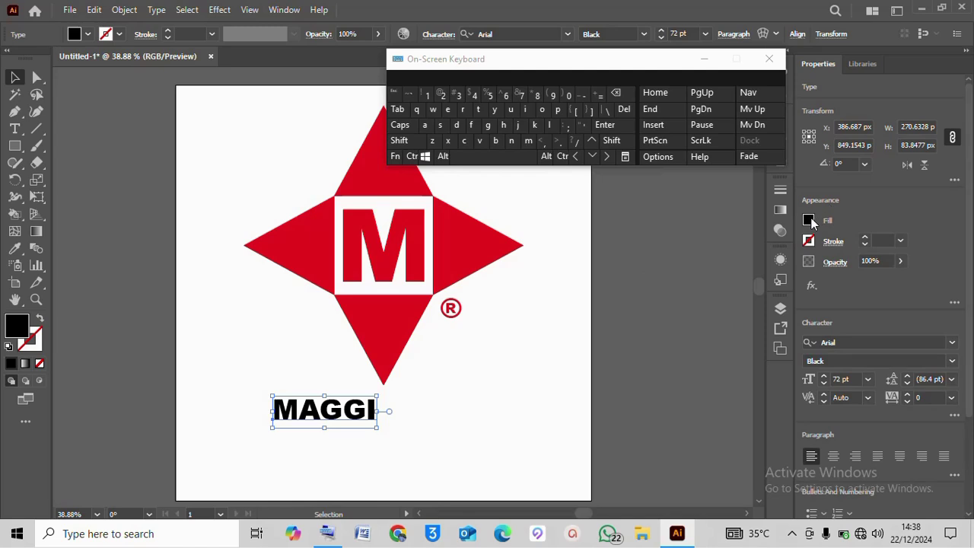
Fill the MAGGI text with red R=237 G=28 B=36 and expand its object and fill into vector shapes.
click(810, 220)
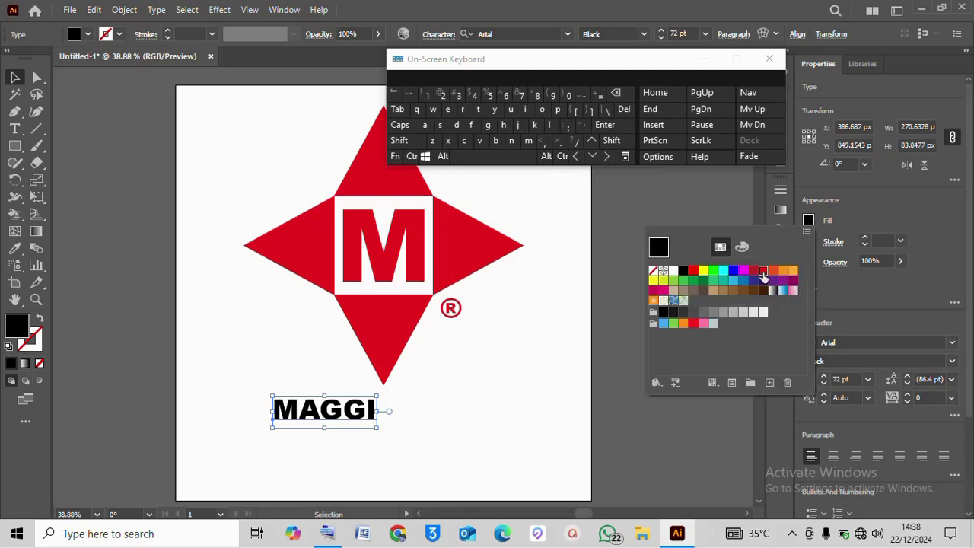
click(763, 273)
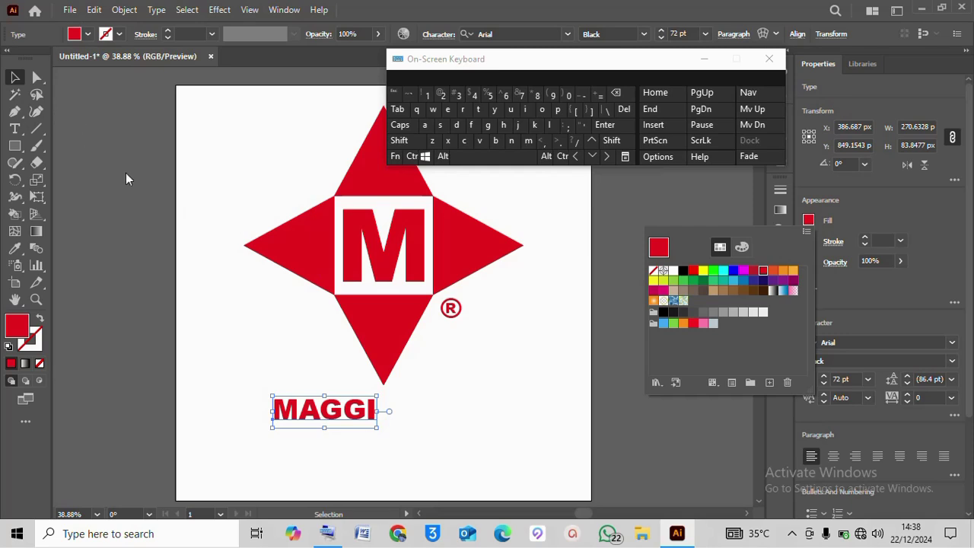
click(133, 12)
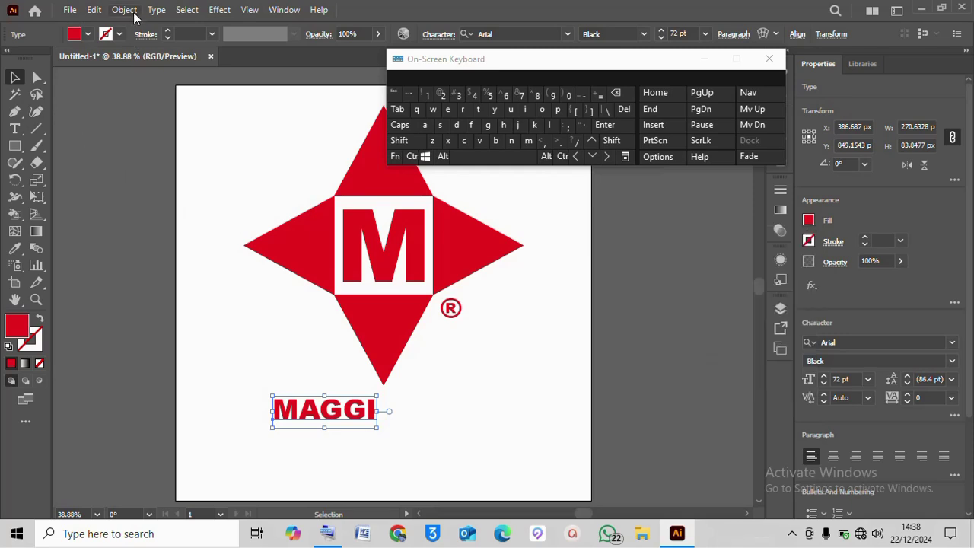
click(133, 15)
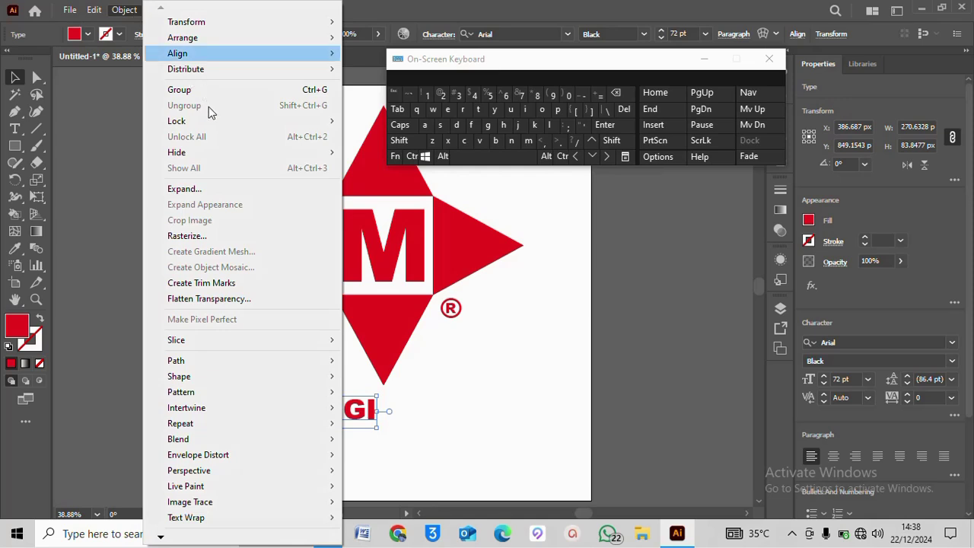
click(211, 189)
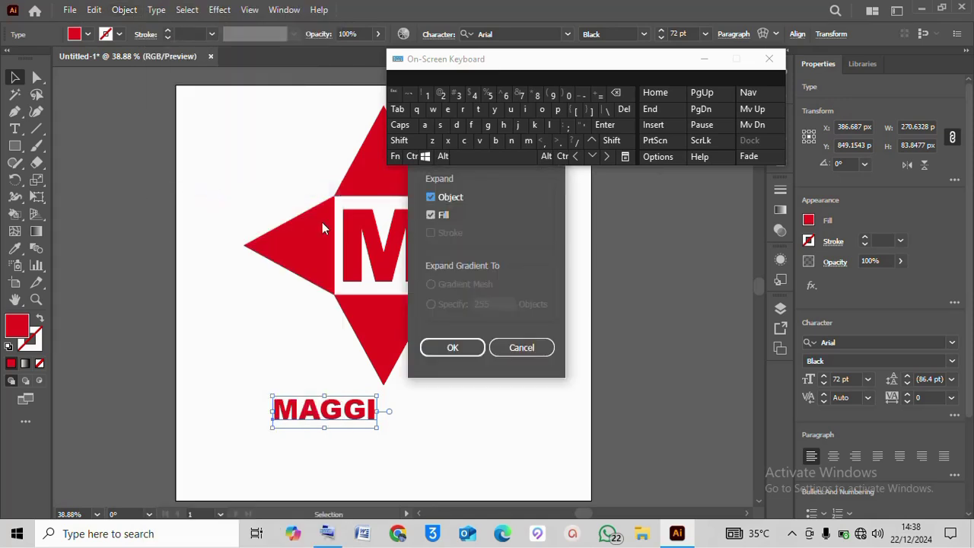
click(450, 346)
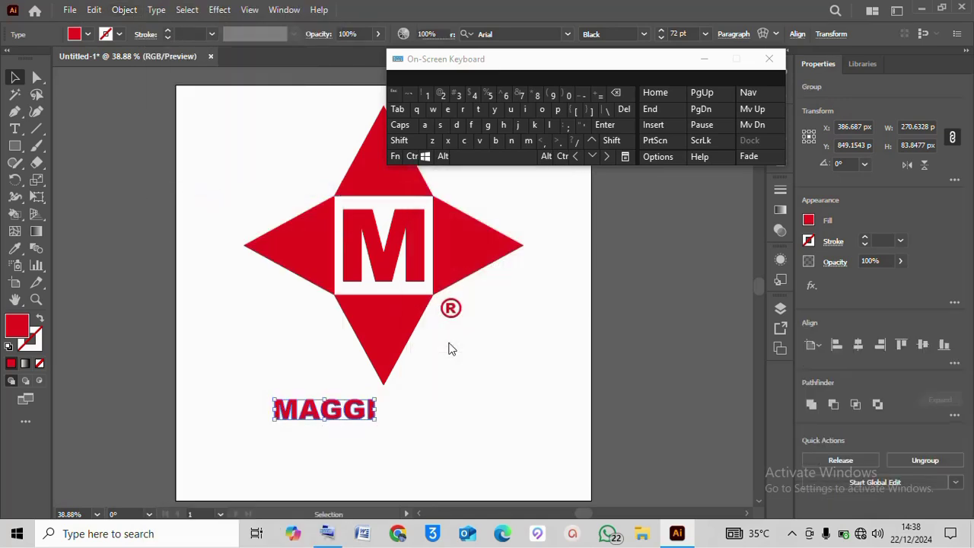
click(124, 256)
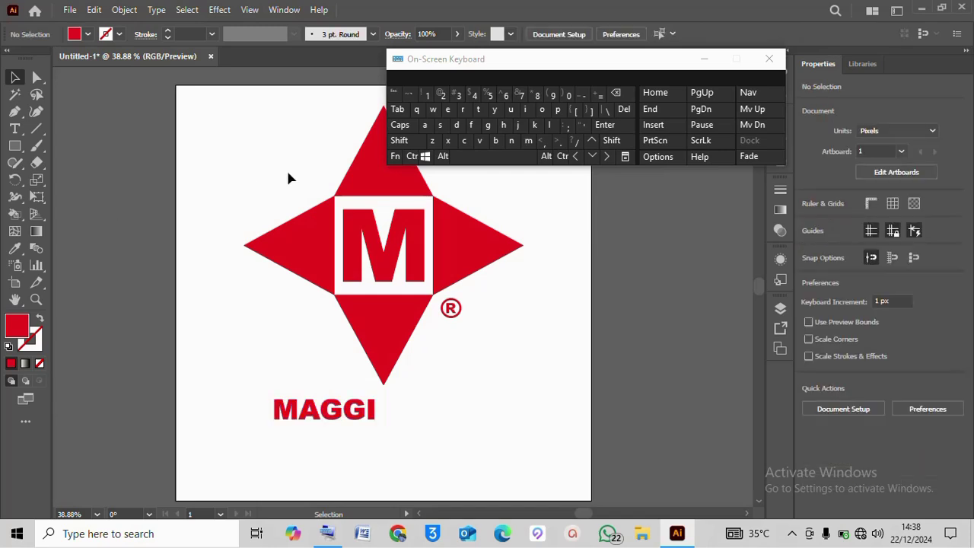
Draw a U-shaped Pen path from the star's left tip down to about Y 993 px, straight across, and up to the right tip.
click(16, 114)
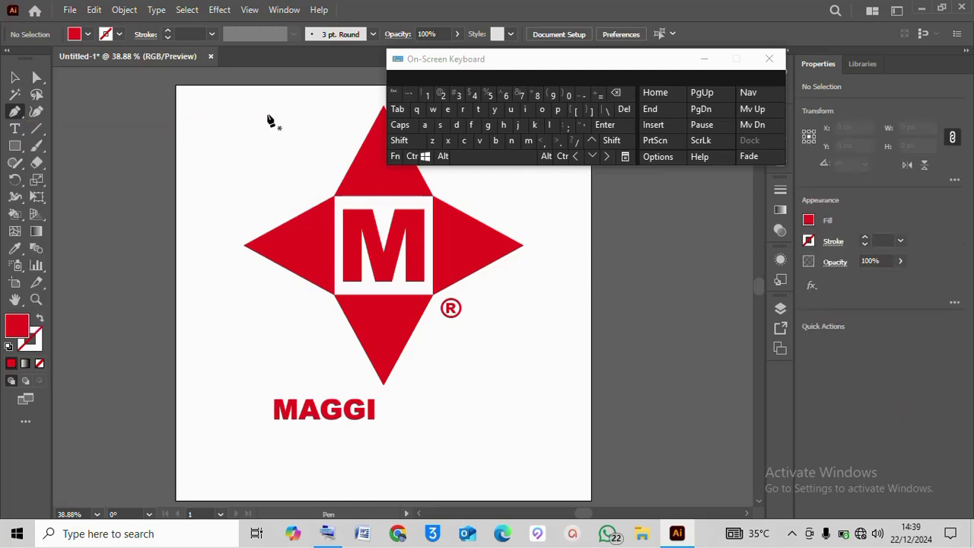
click(407, 144)
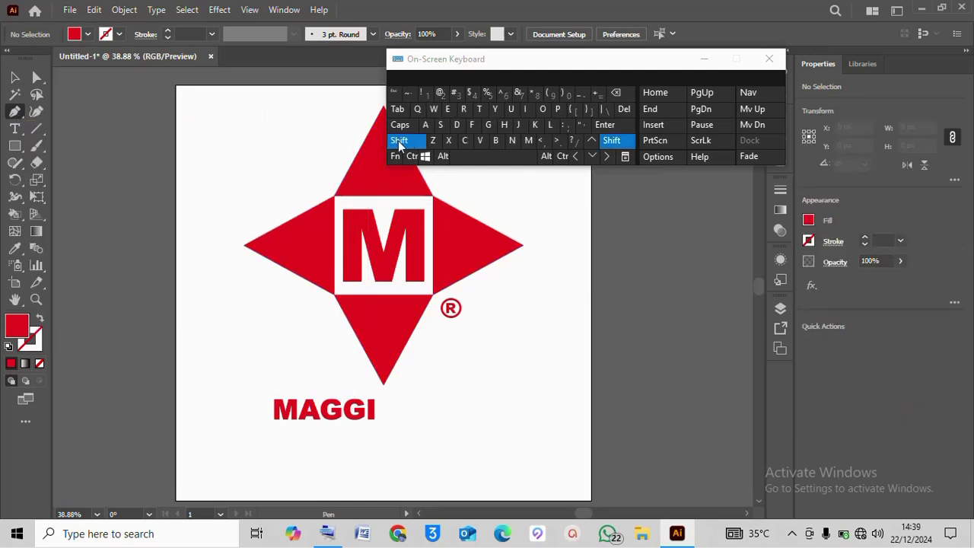
click(244, 246)
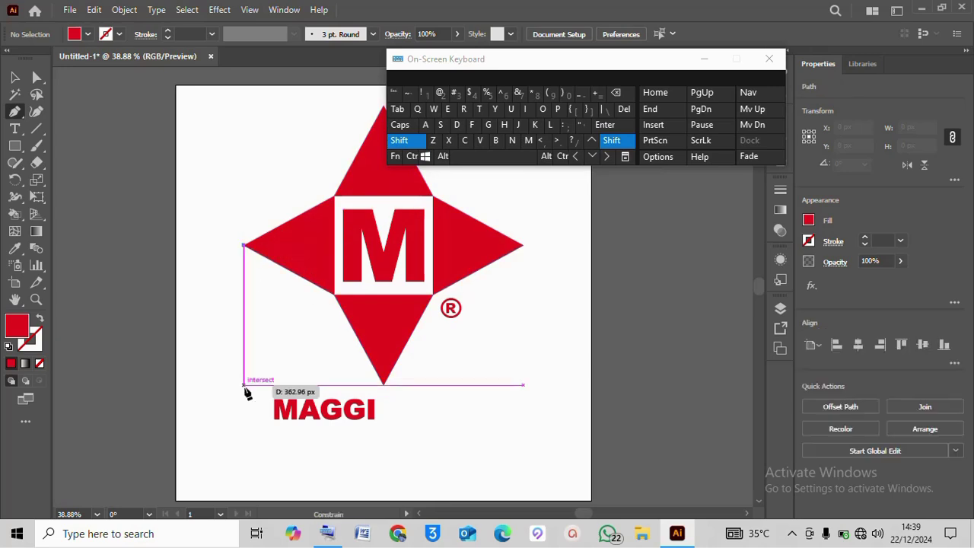
click(243, 467)
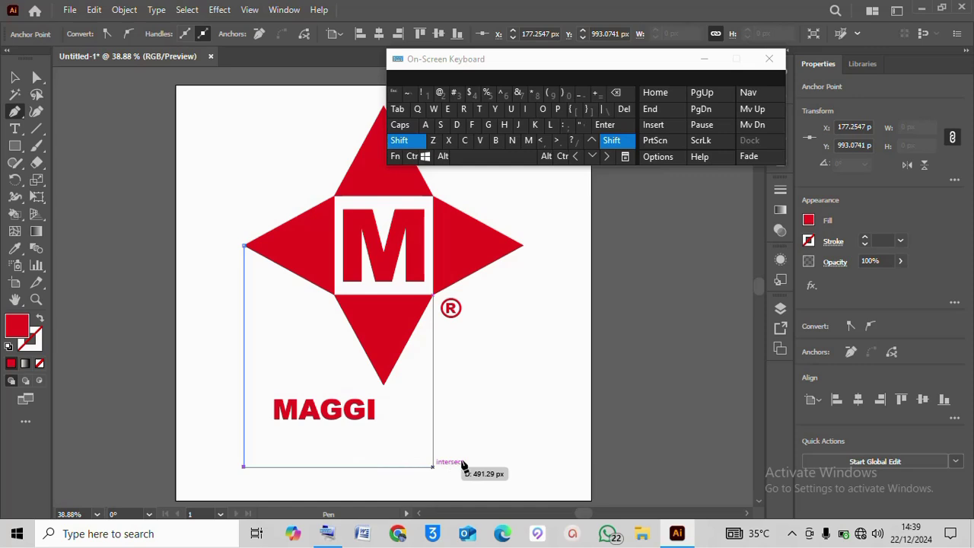
click(523, 467)
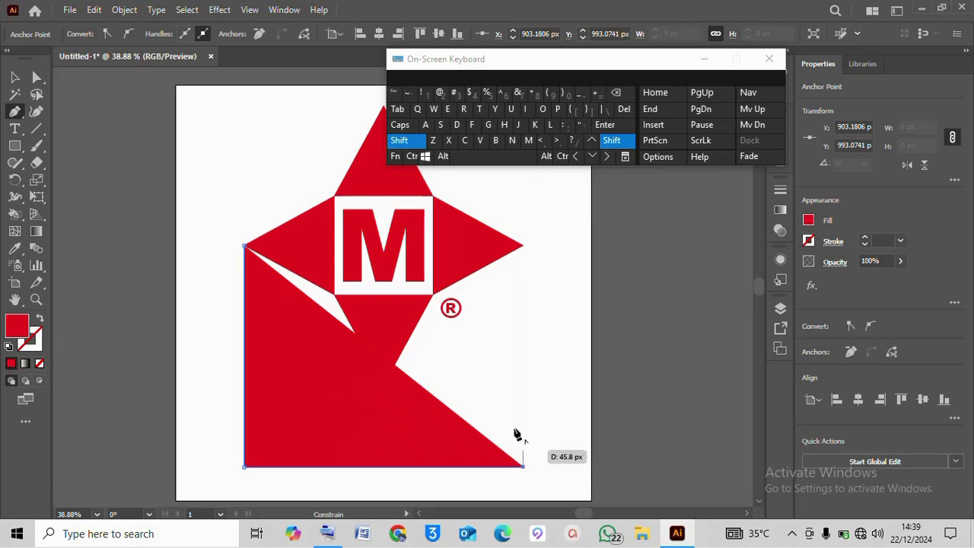
click(523, 245)
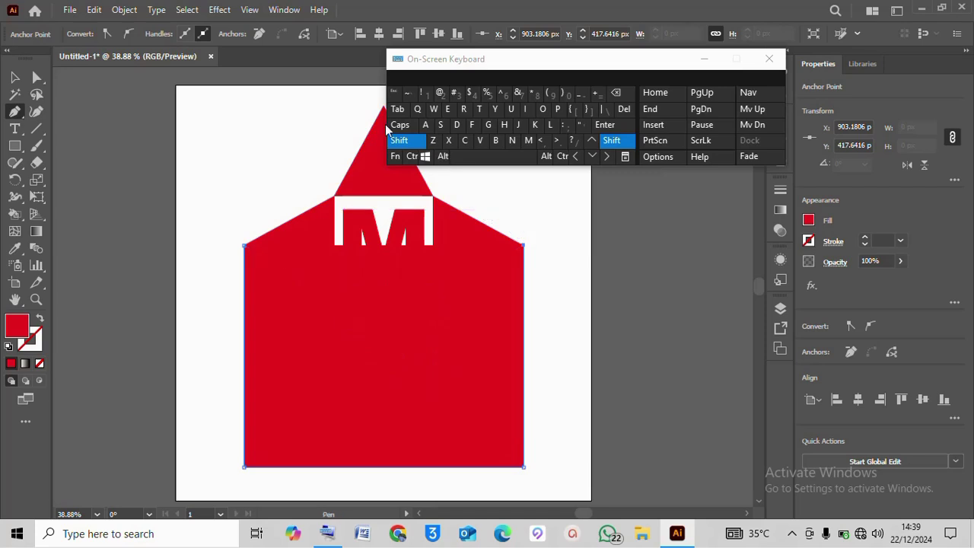
click(396, 142)
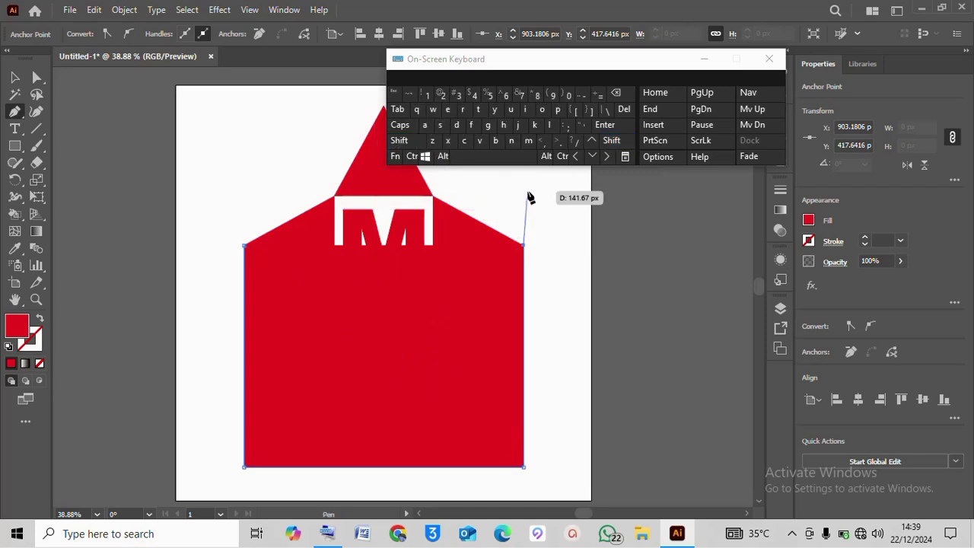
click(442, 158)
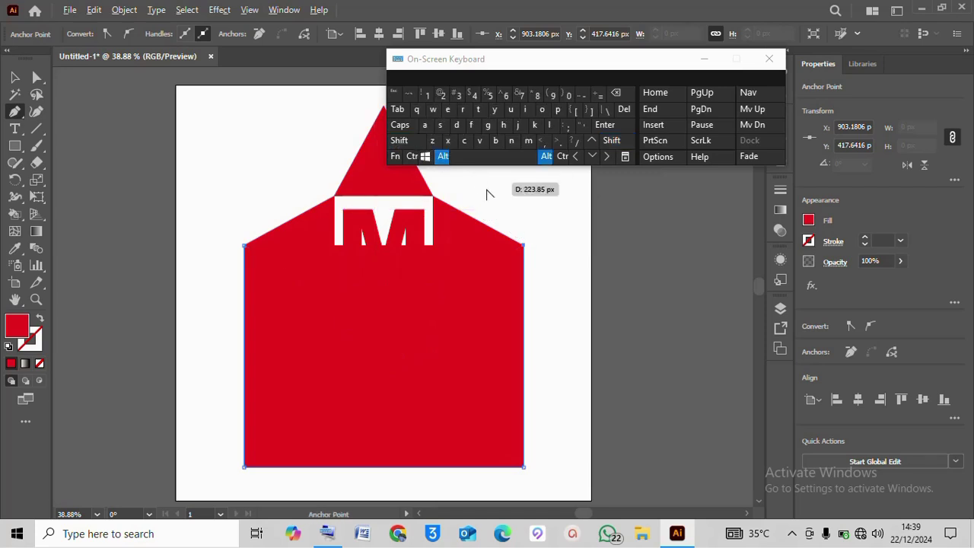
click(444, 158)
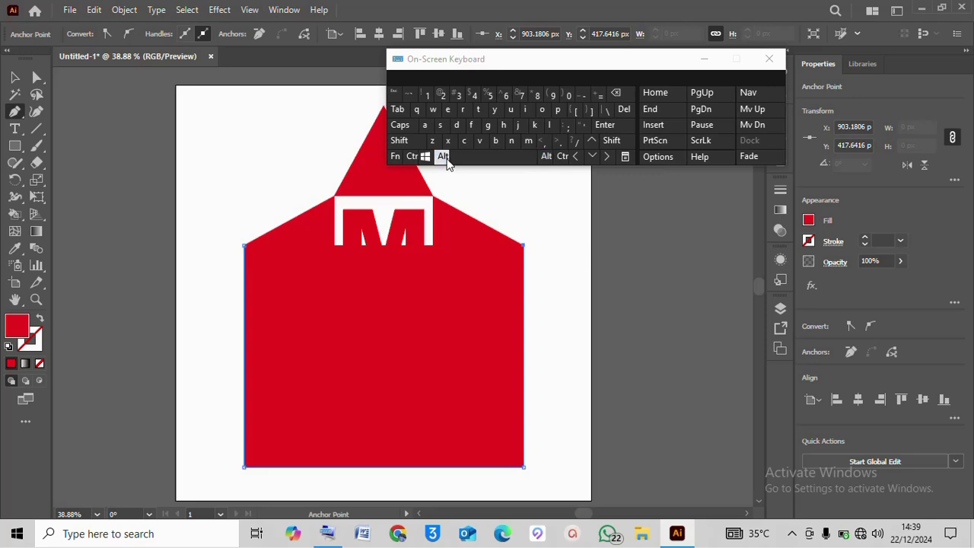
Give the U-shaped guide path no fill and a 1 pt black stroke, and deselect it.
click(808, 219)
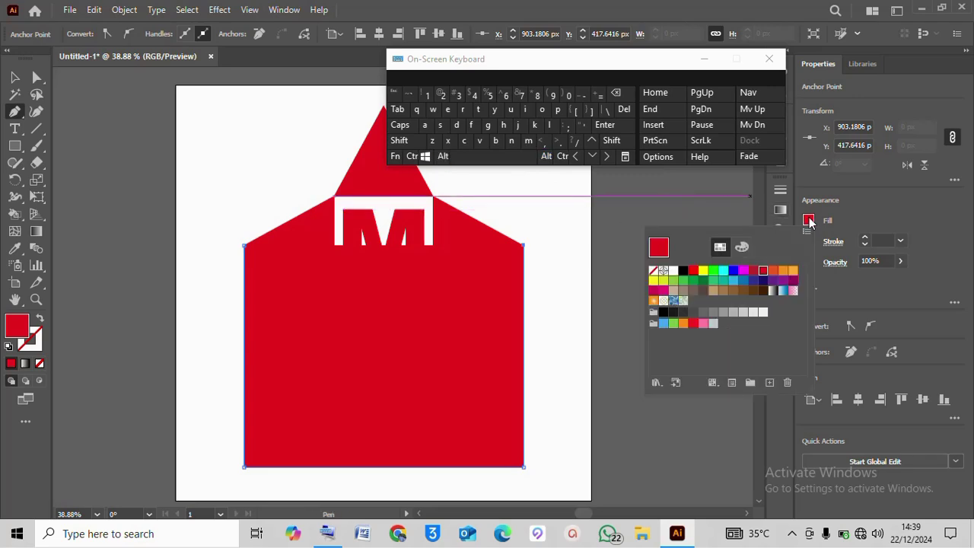
click(653, 271)
click(654, 271)
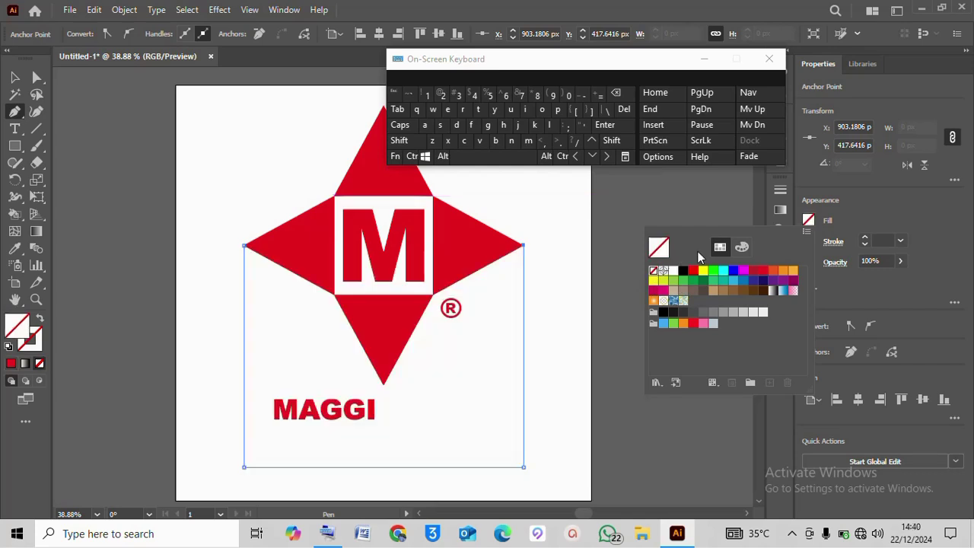
click(873, 204)
click(865, 240)
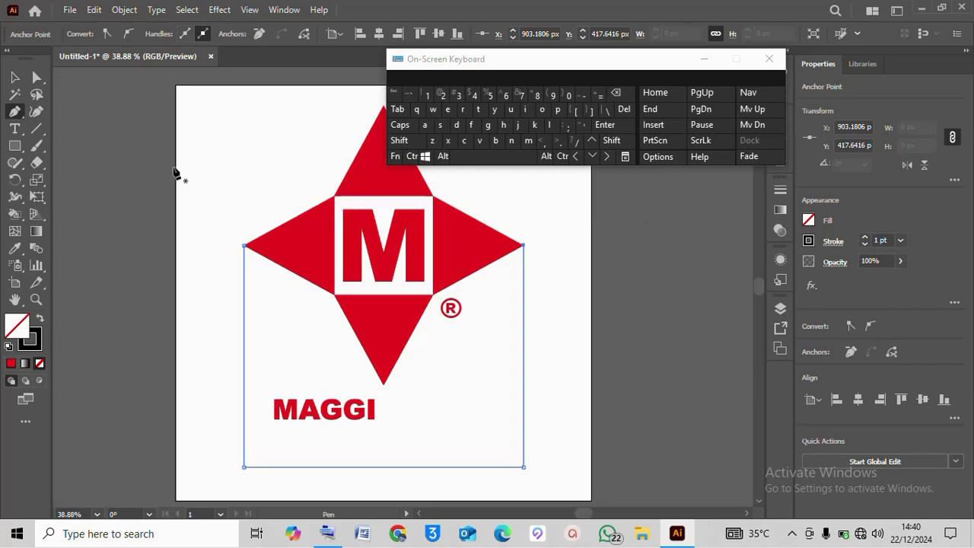
click(14, 77)
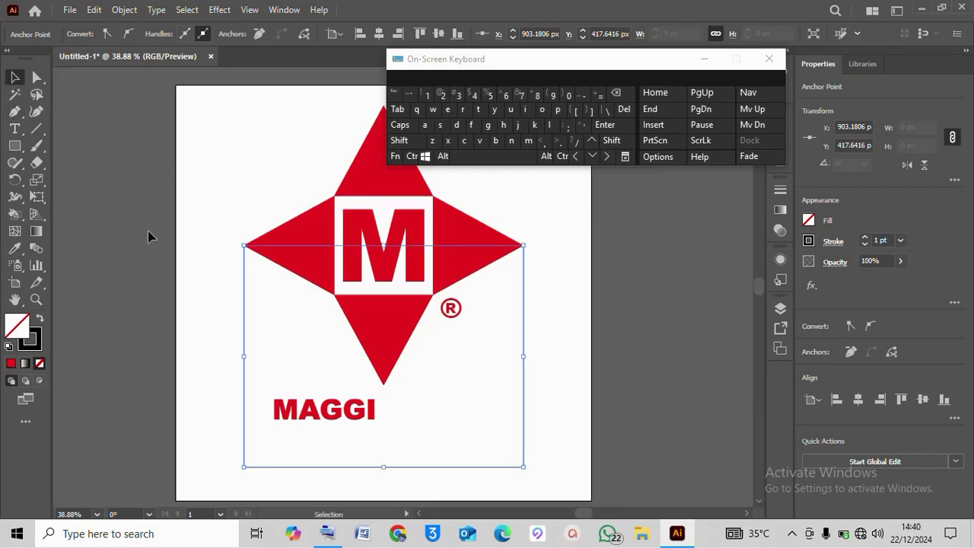
click(233, 420)
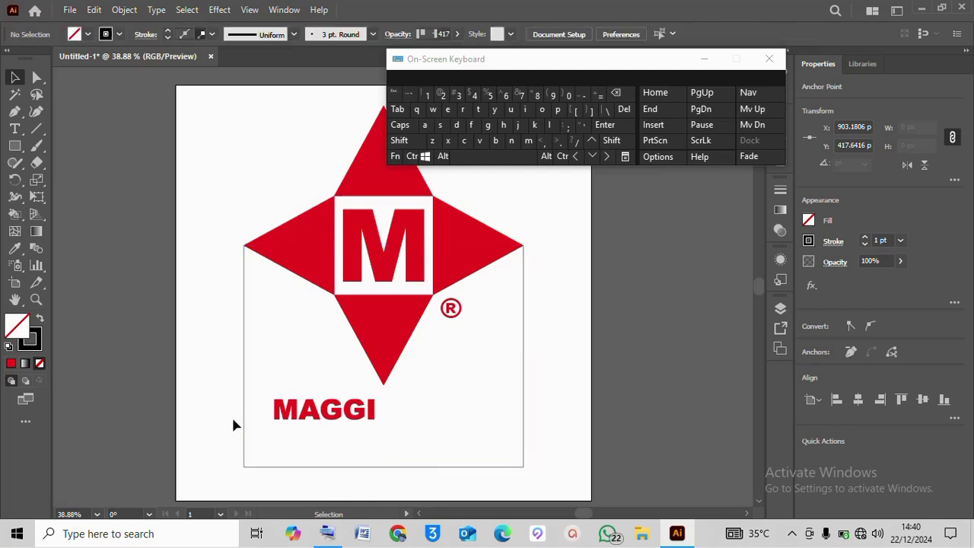
Scale the MAGGI lettering proportionally to about 726 × 149 px so it spans the guide's width, and delete the guide path.
click(283, 413)
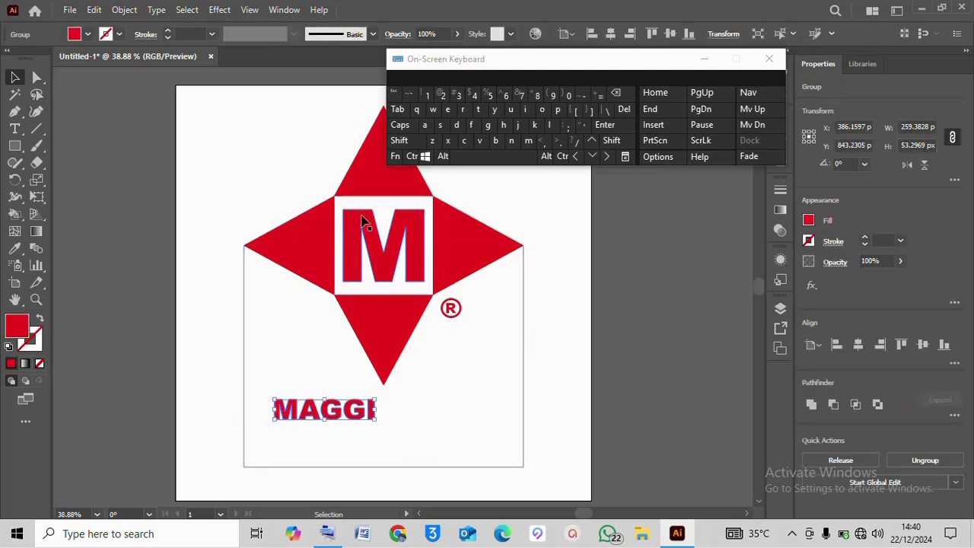
click(400, 144)
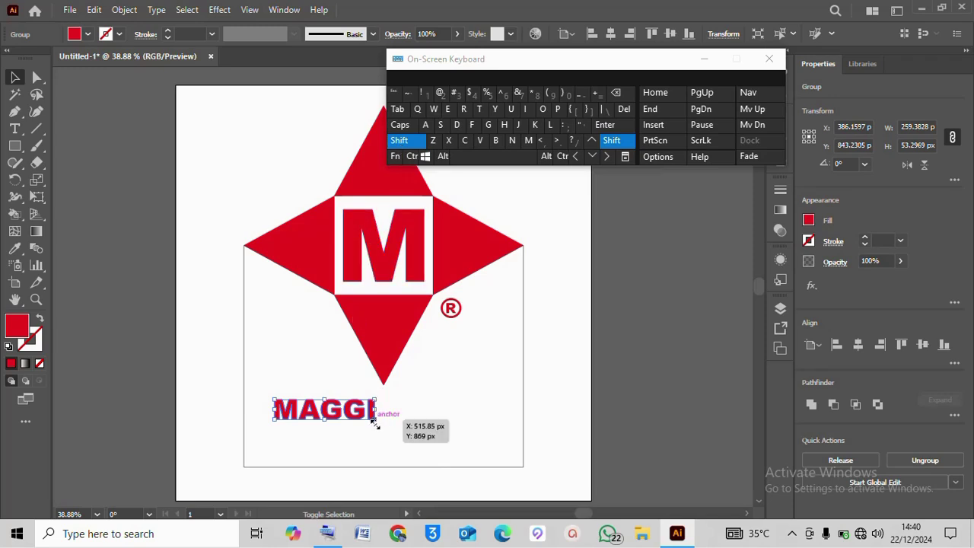
drag(375, 420, 523, 450)
drag(273, 452, 244, 461)
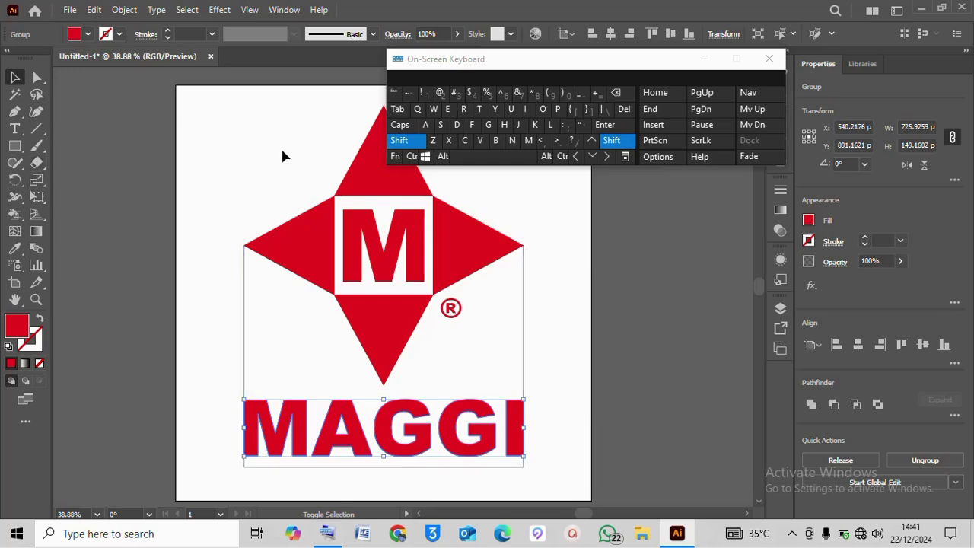
click(403, 141)
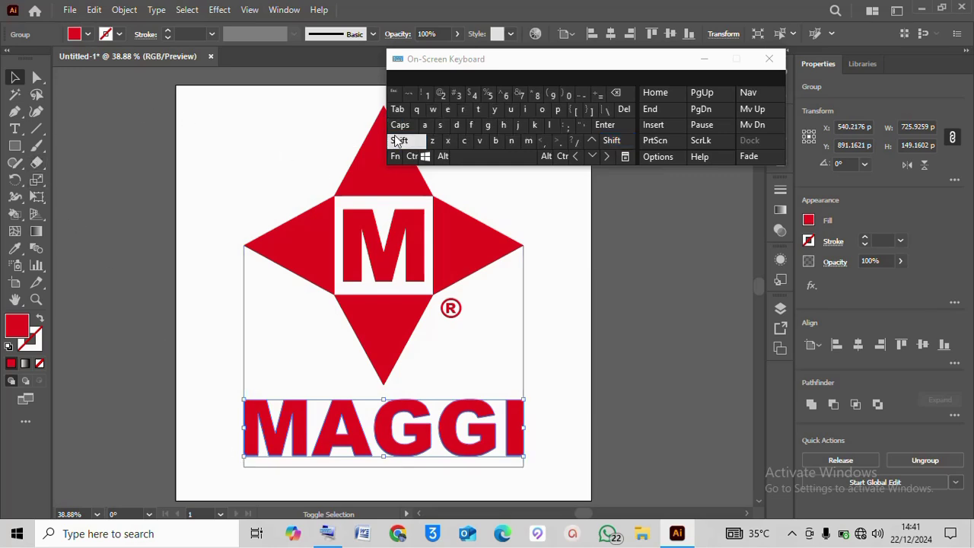
click(244, 293)
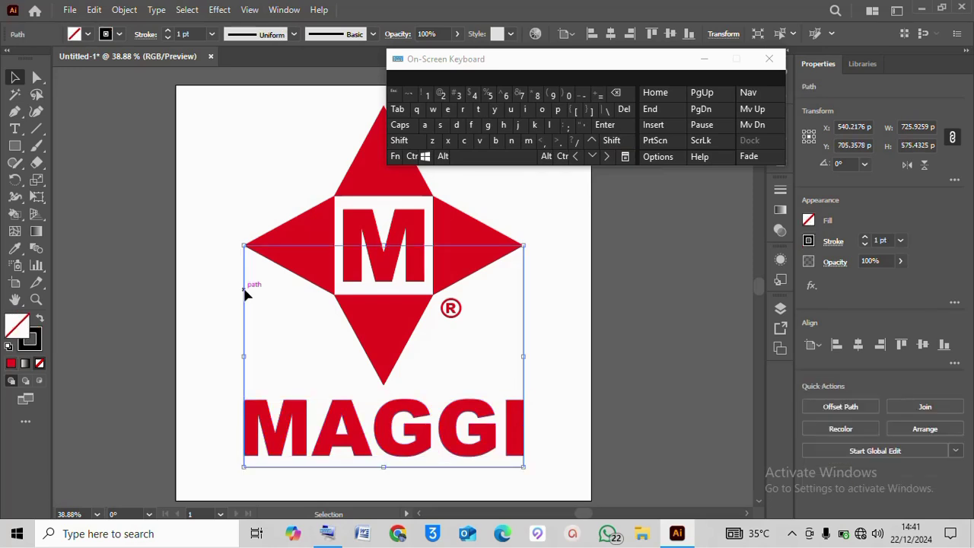
click(628, 110)
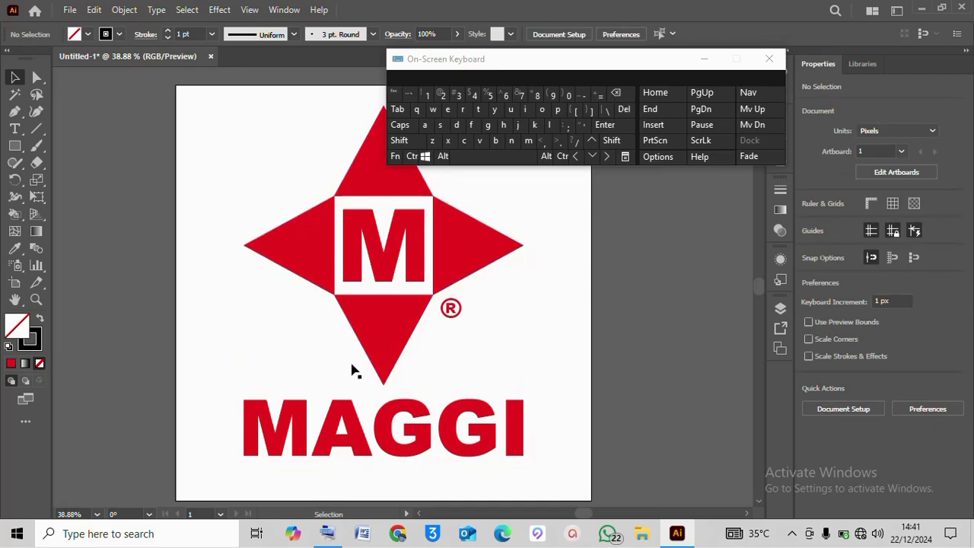
Ungroup the MAGGI lettering into separate letter shapes and deselect them.
click(285, 440)
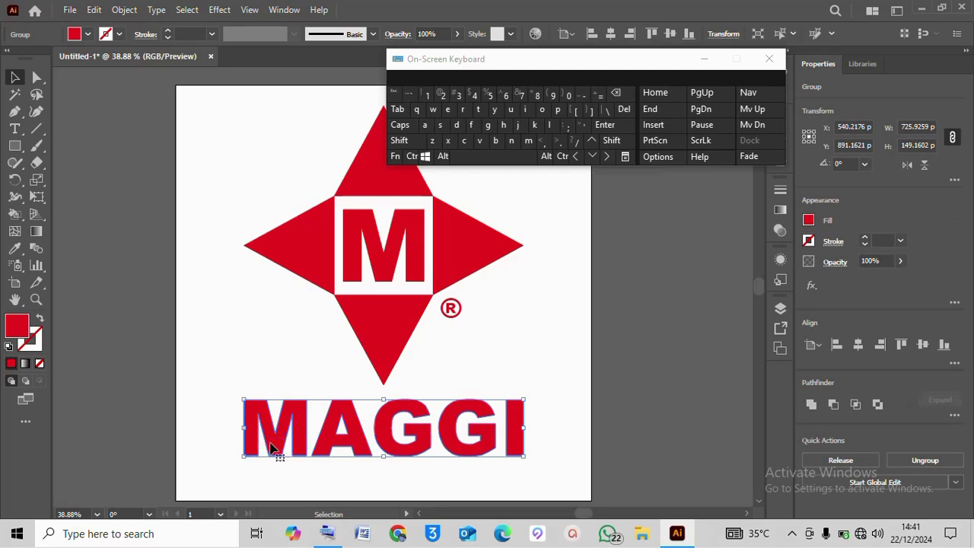
right_click(272, 448)
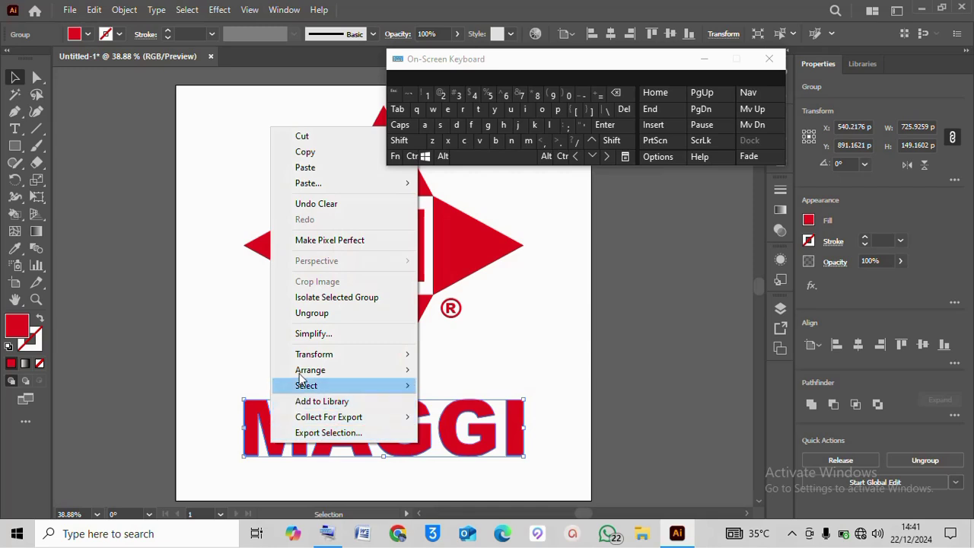
click(312, 314)
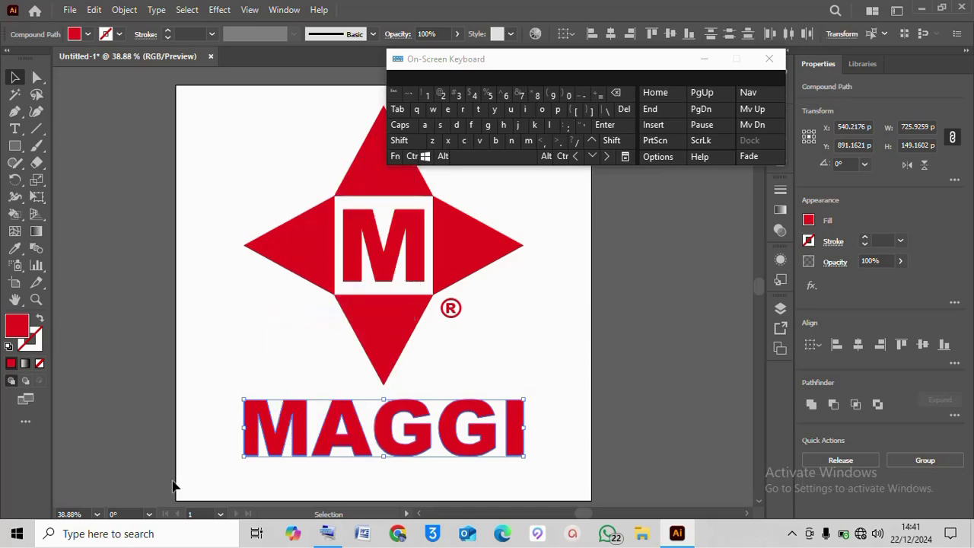
click(189, 436)
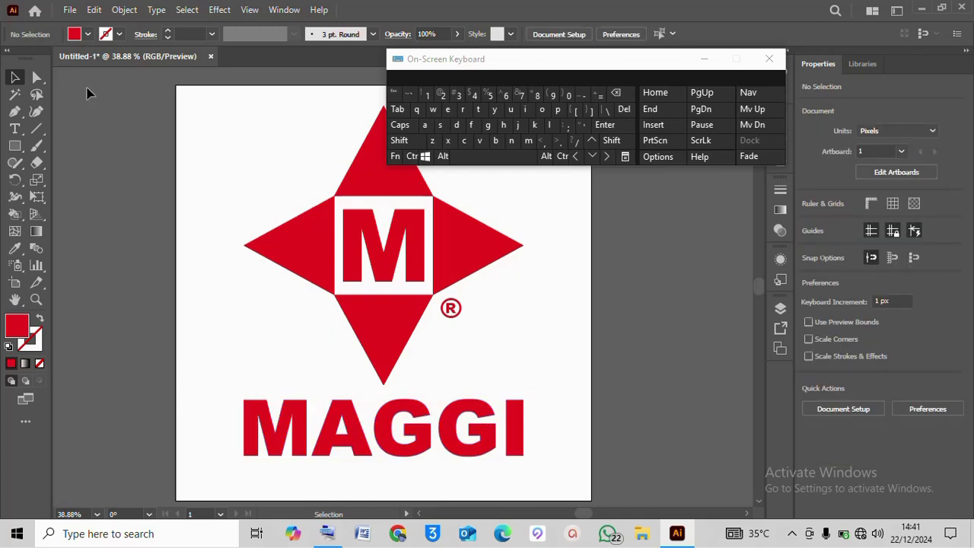
Align the first M's two lower middle anchors and its notch anchor to their horizontal centre, so the middle ends in a point.
click(36, 78)
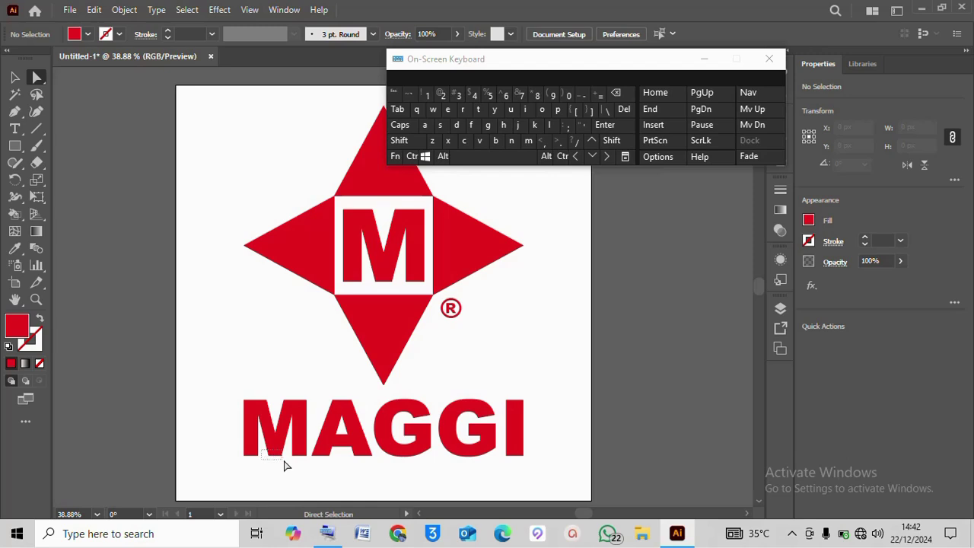
drag(283, 464, 272, 449)
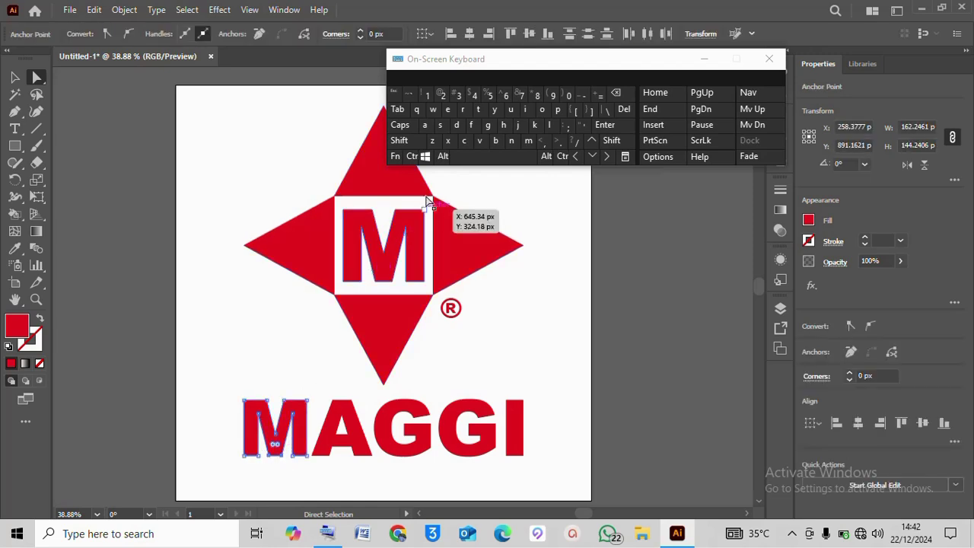
click(410, 144)
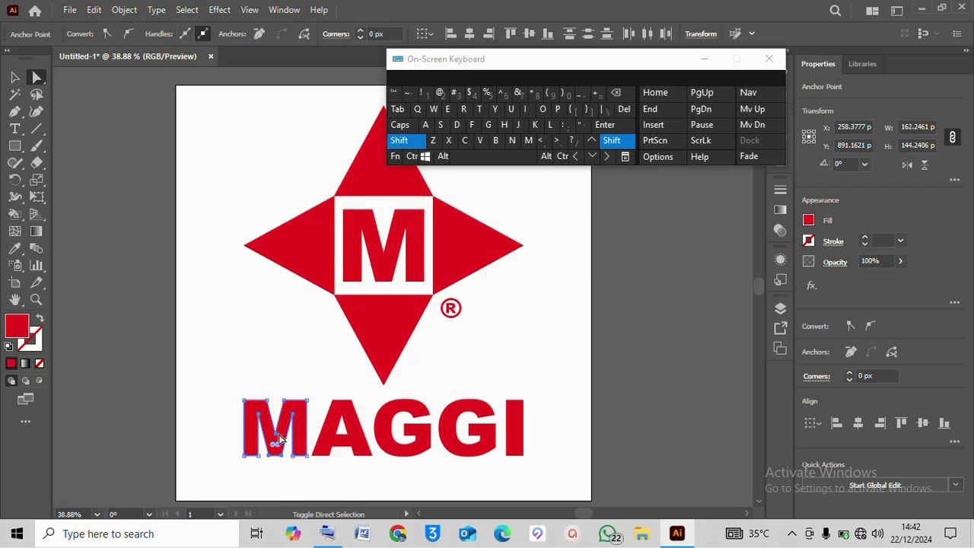
drag(280, 438, 278, 440)
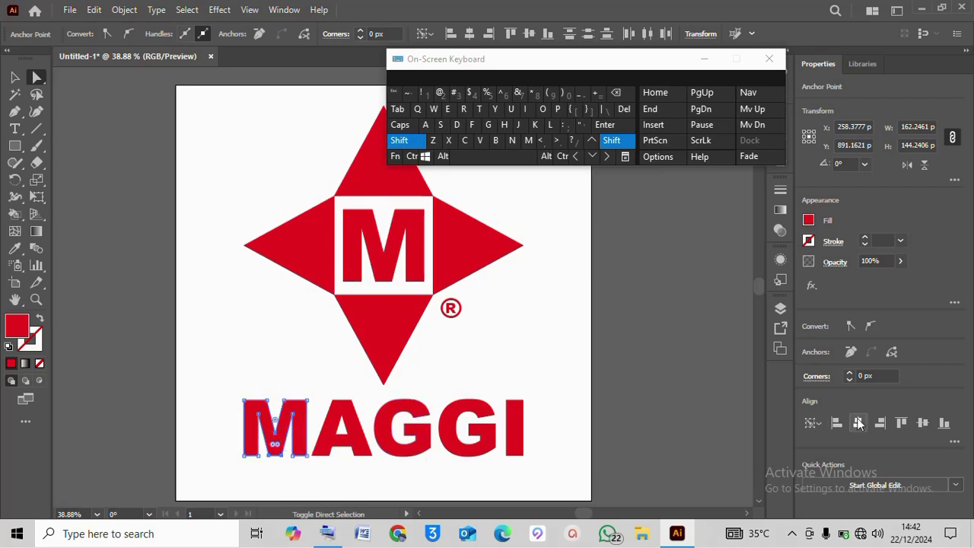
click(858, 423)
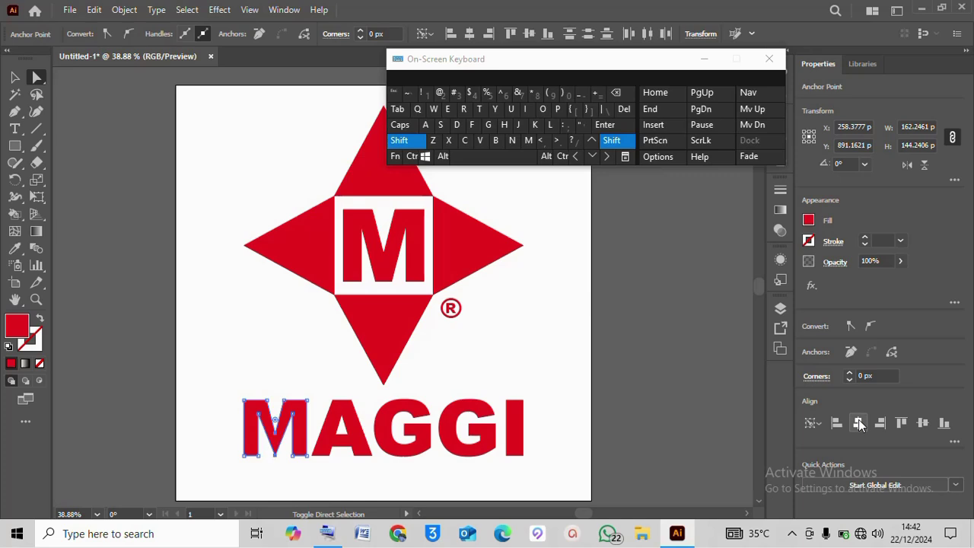
click(415, 141)
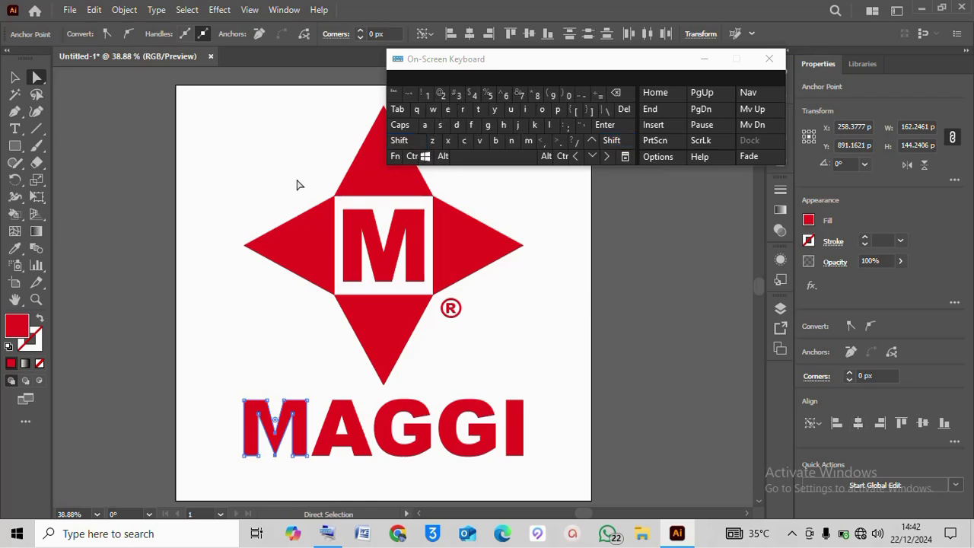
click(207, 285)
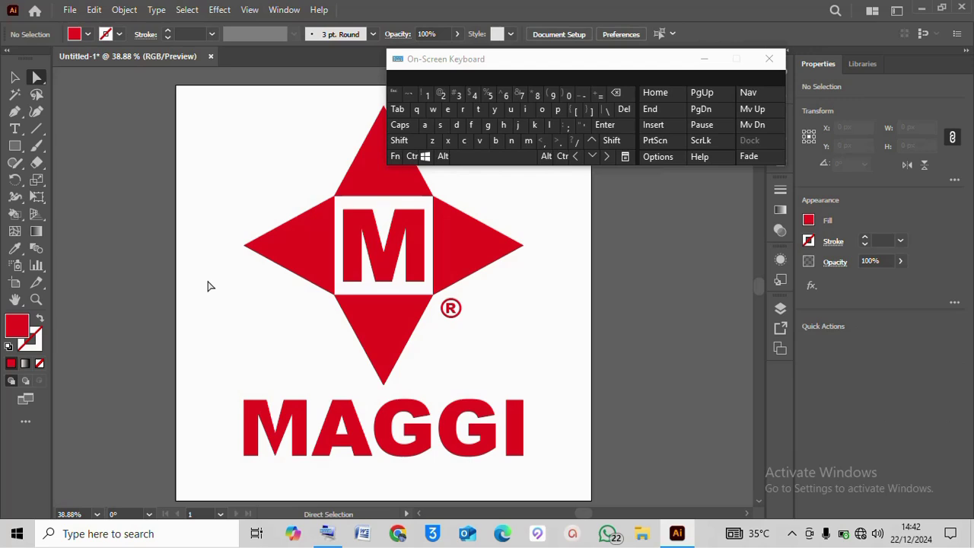
Move the notch anchor of the first M in MAGGI up 10 px to about Y 896.8 px and deselect it.
shift+click(294, 402)
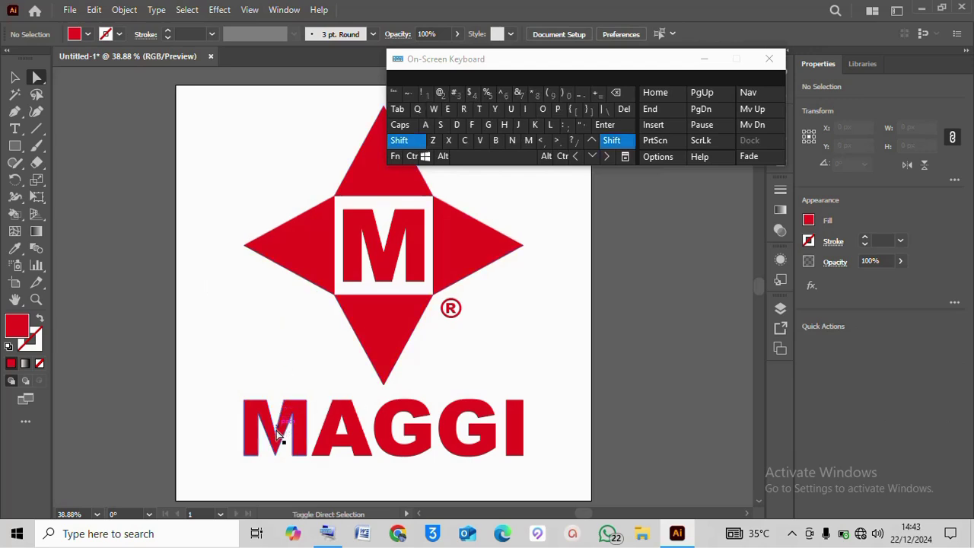
shift+click(277, 435)
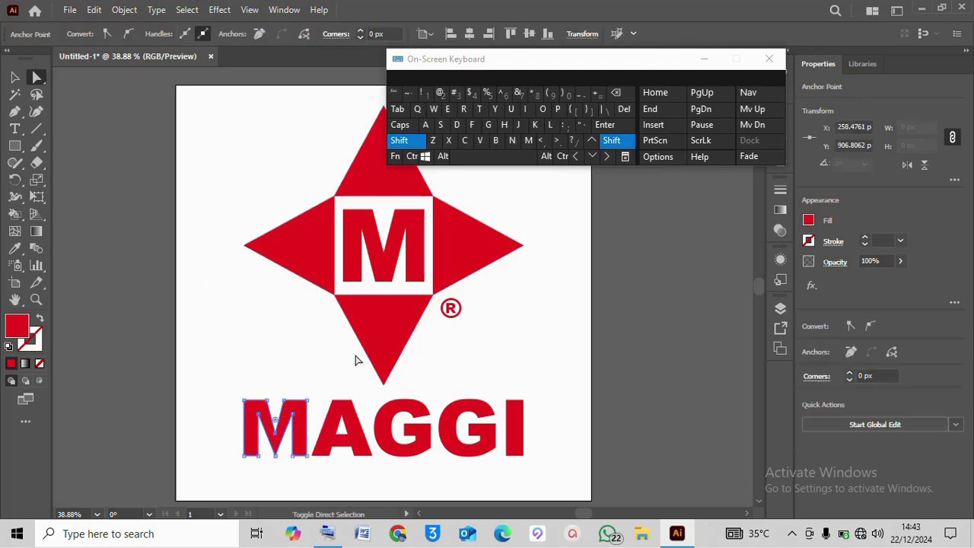
click(591, 143)
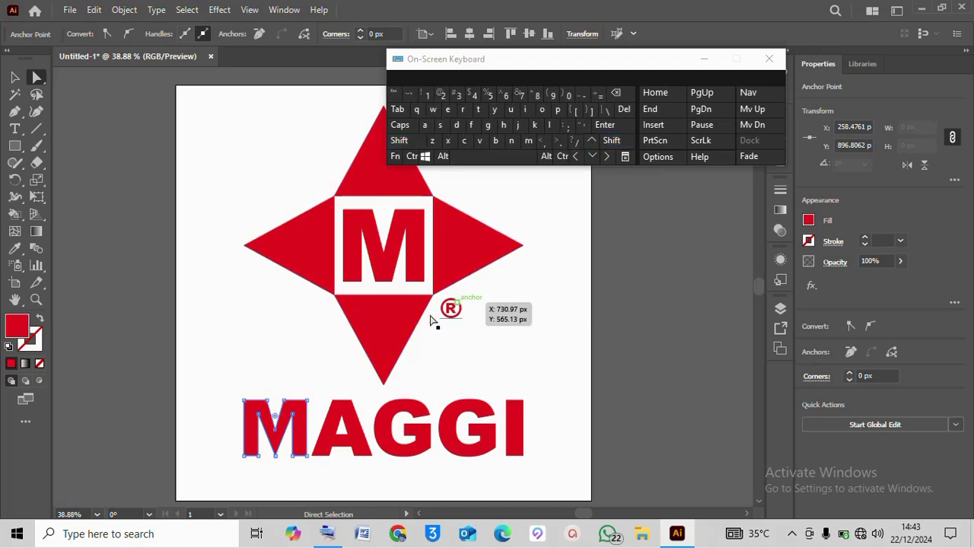
click(320, 376)
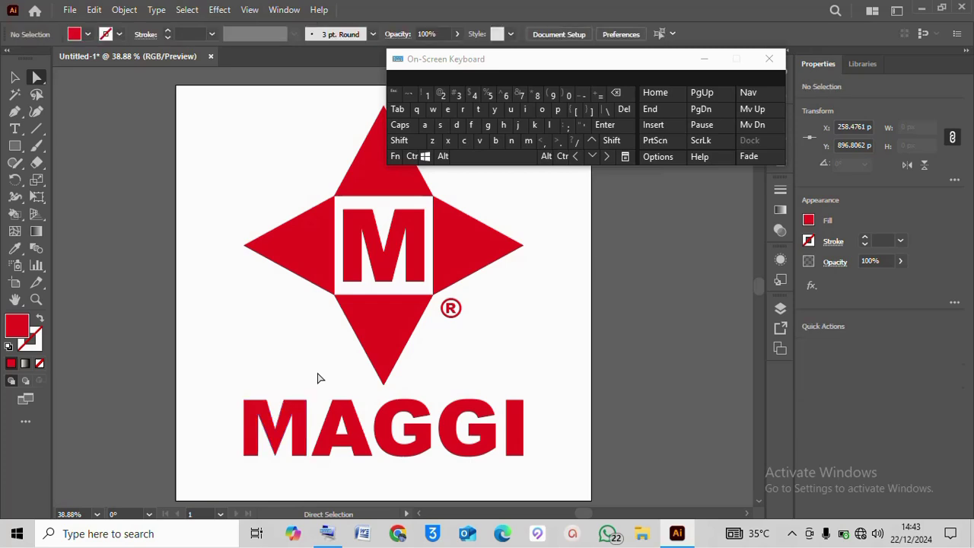
Move the two inner side anchors of the first M in MAGGI down 10 px and deselect them.
click(294, 417)
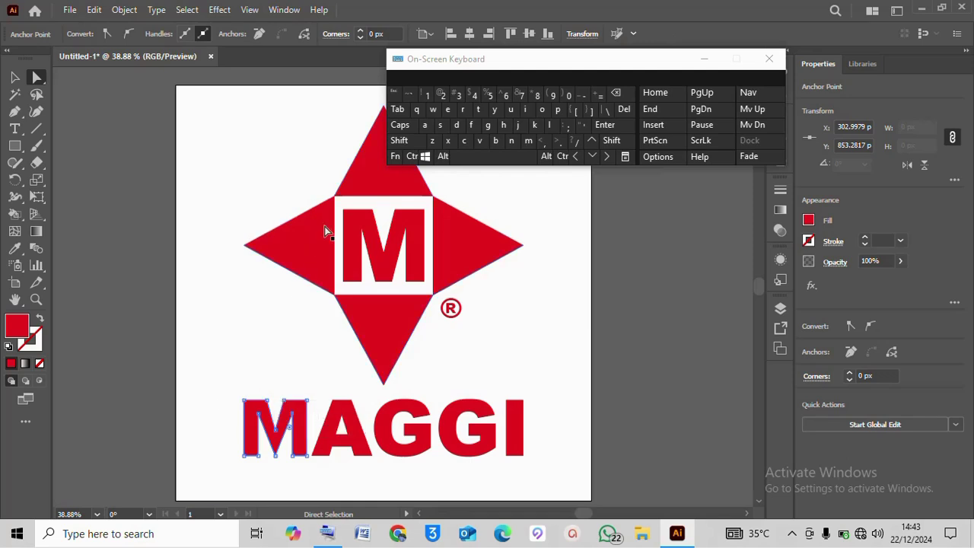
click(400, 141)
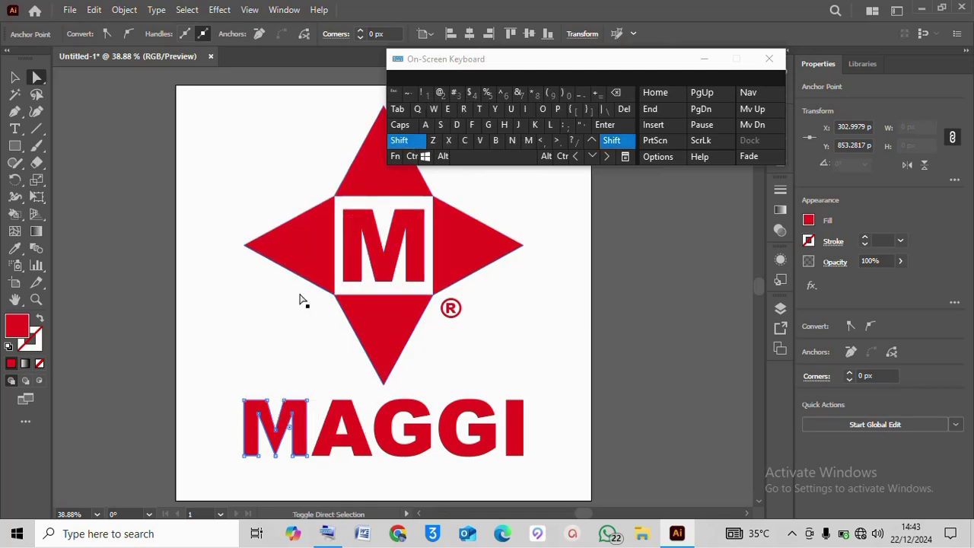
click(259, 417)
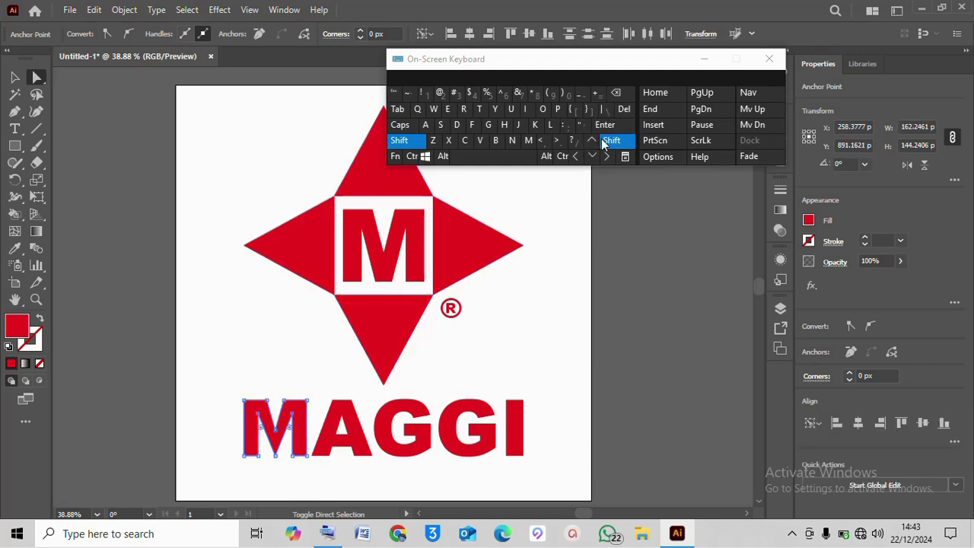
click(592, 156)
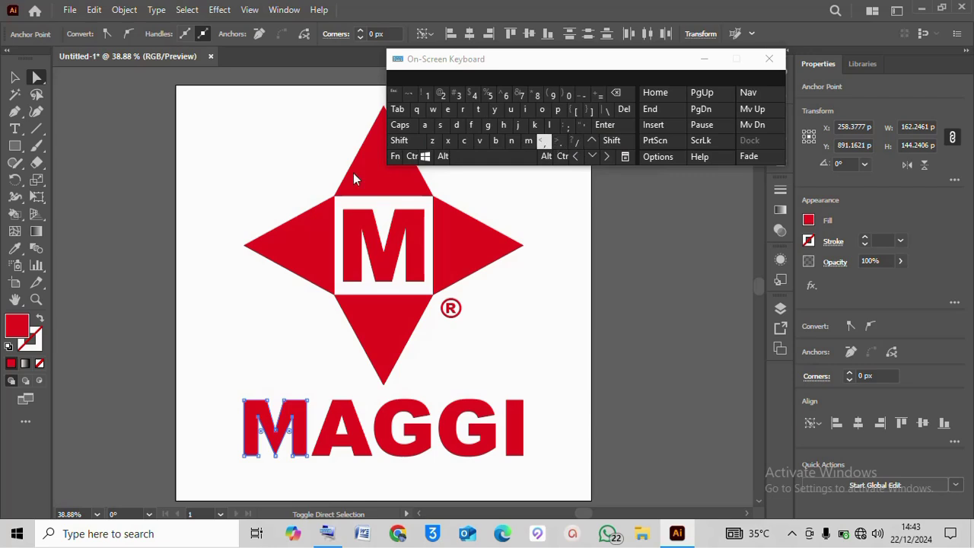
click(256, 188)
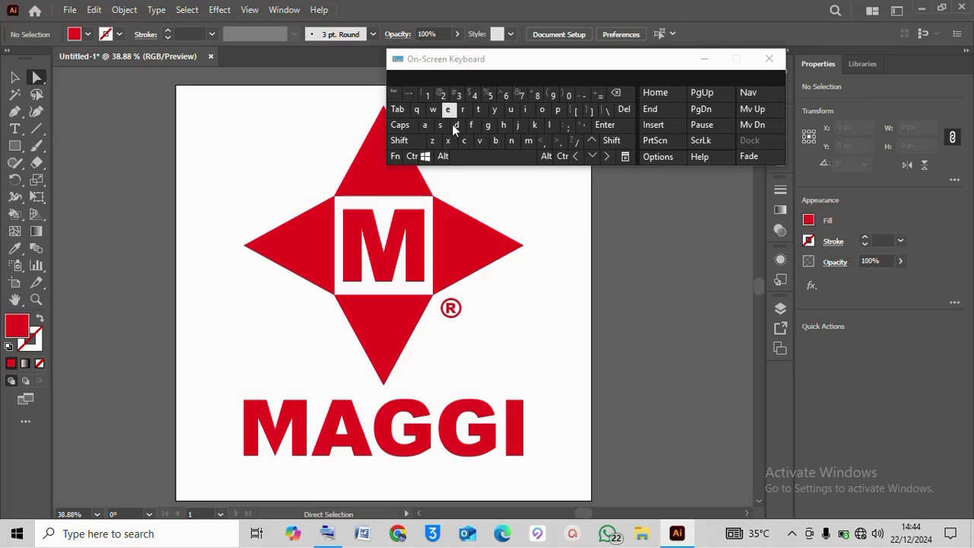
Duplicate the ® symbol beside the star and place the copy just after the I of MAGGI, near the baseline.
click(442, 156)
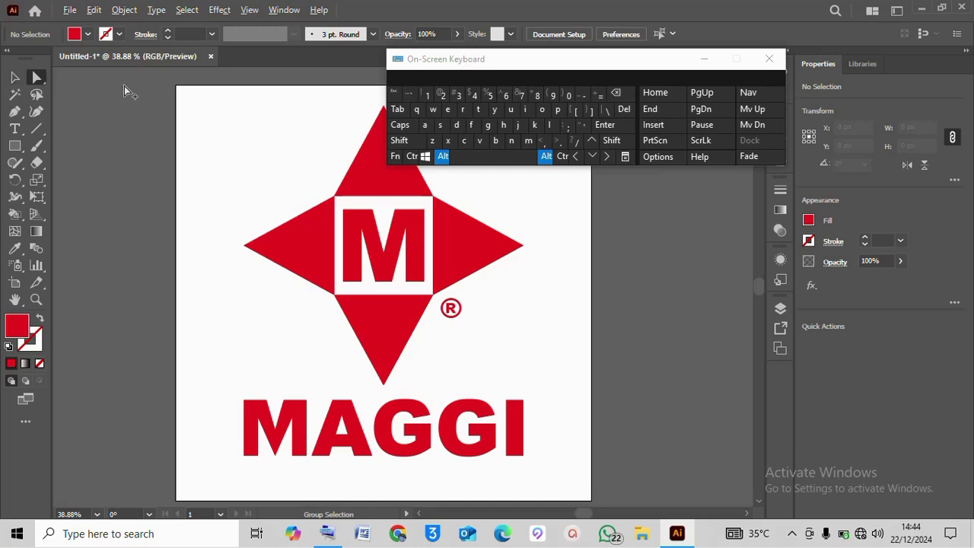
click(442, 156)
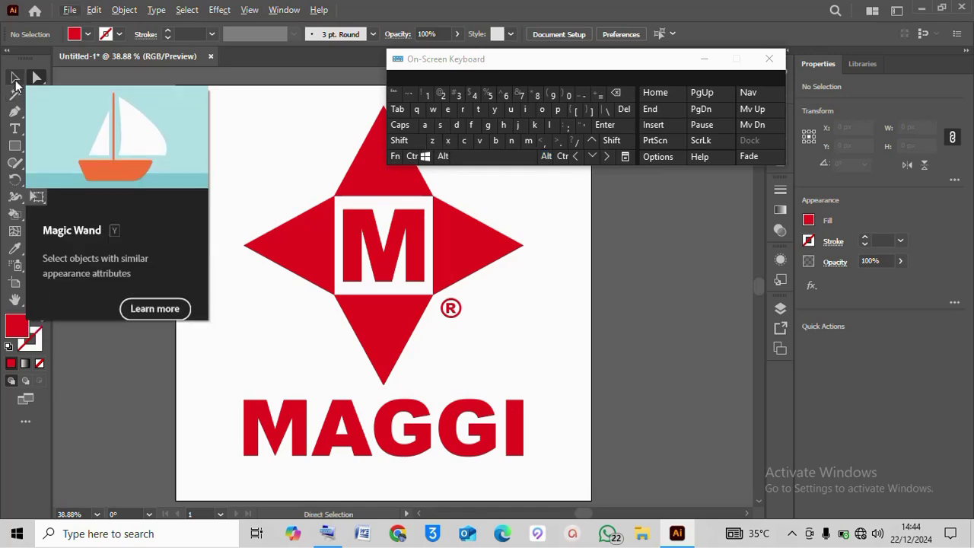
click(16, 80)
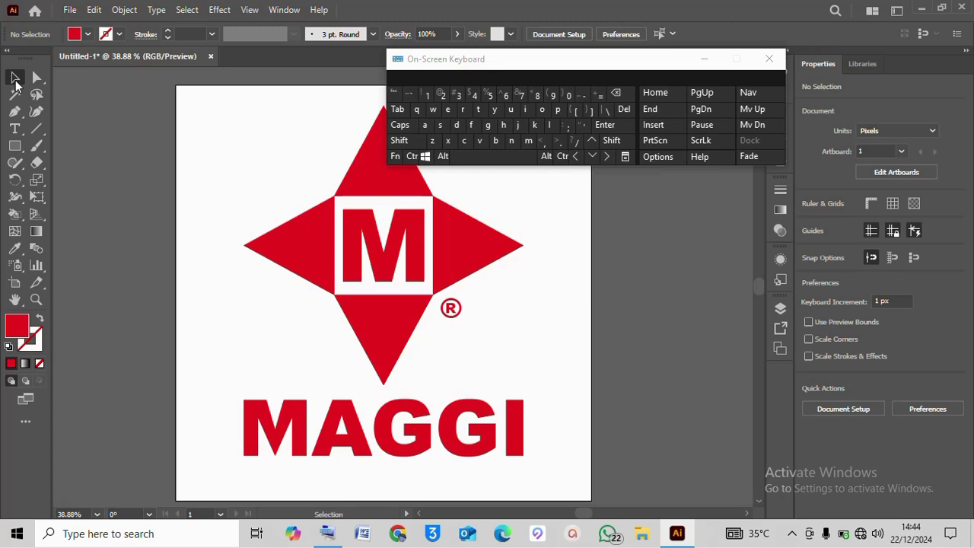
click(446, 156)
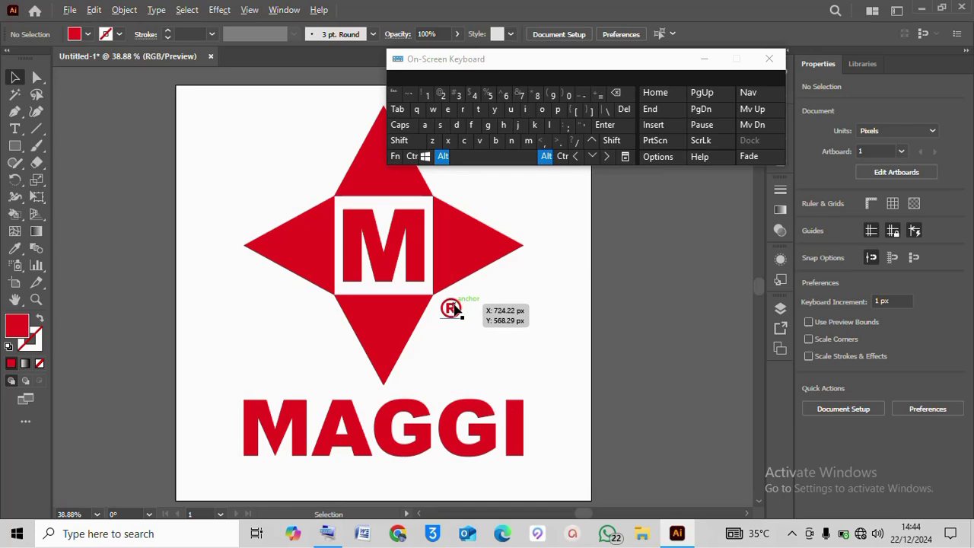
drag(454, 309, 547, 448)
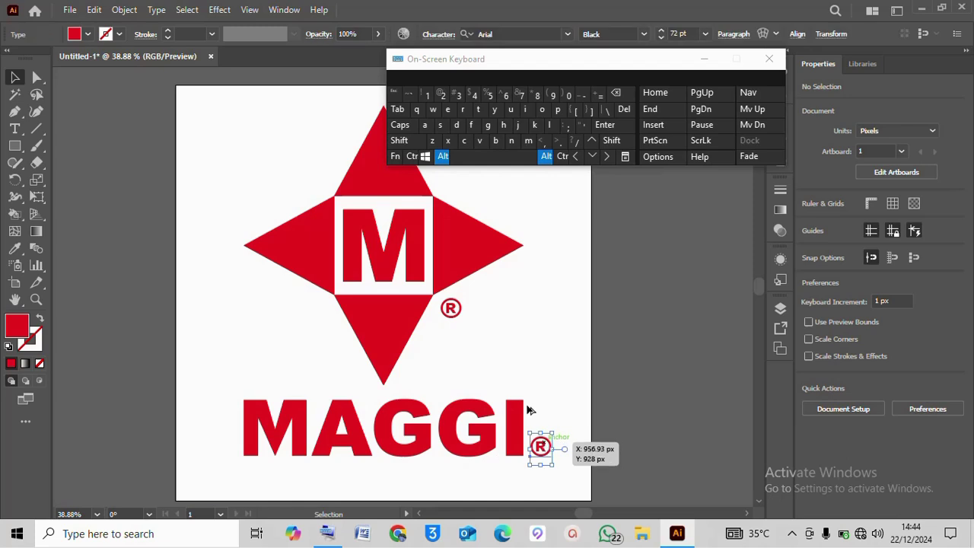
click(440, 158)
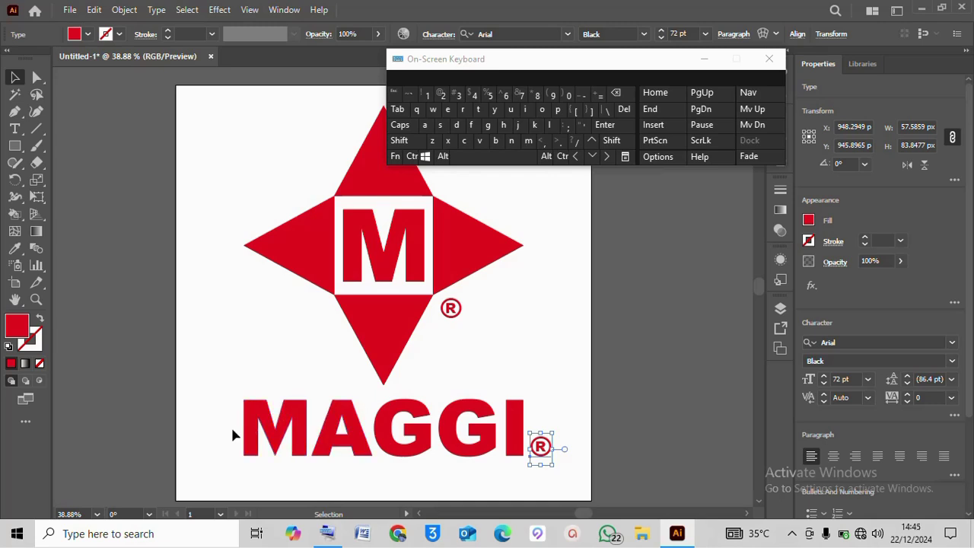
Try to align the MAGGI letters and the lower ® text to their bottom edges, and undo the alignment.
click(298, 432)
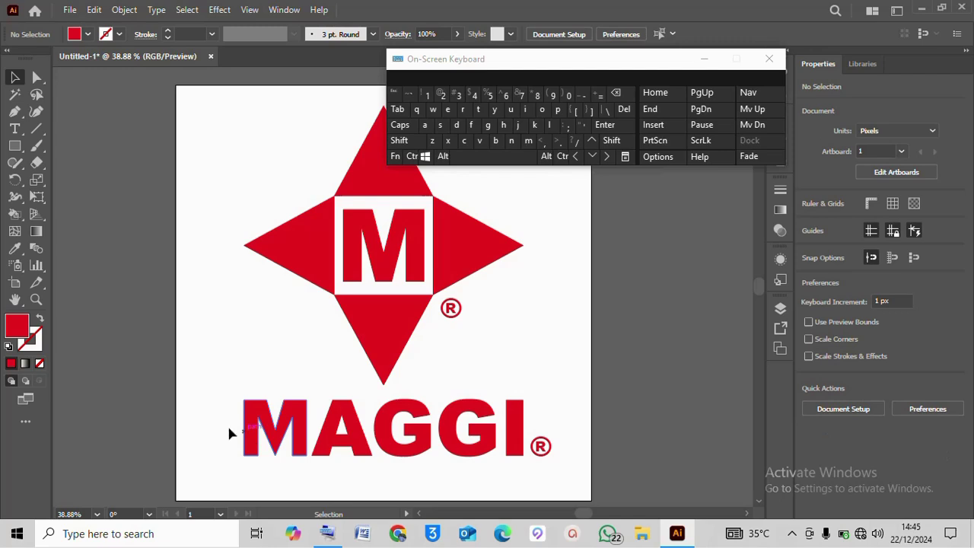
drag(222, 427, 549, 450)
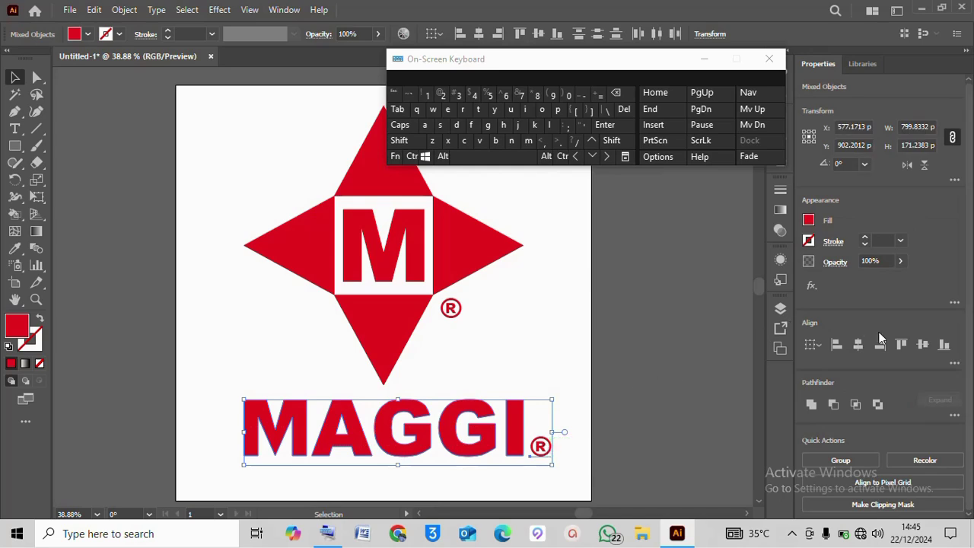
click(944, 345)
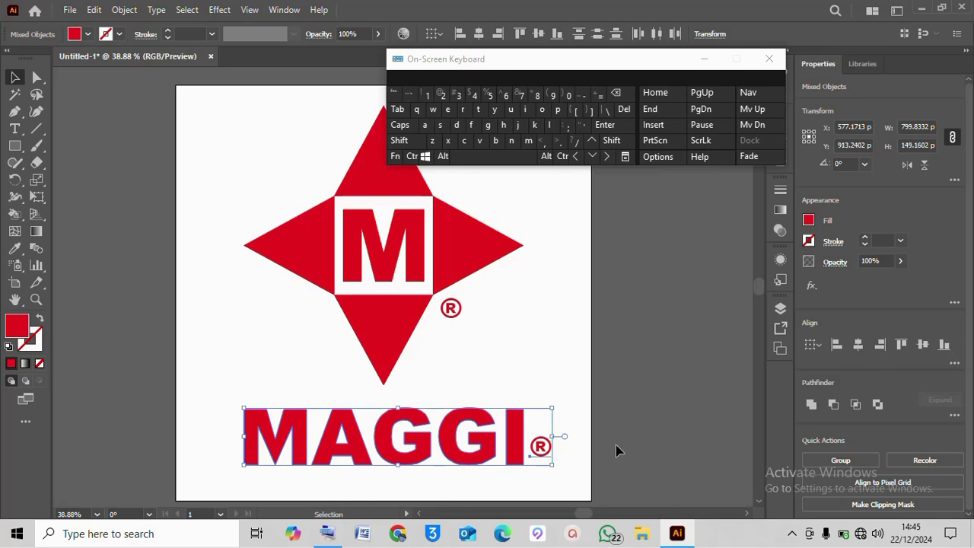
click(411, 156)
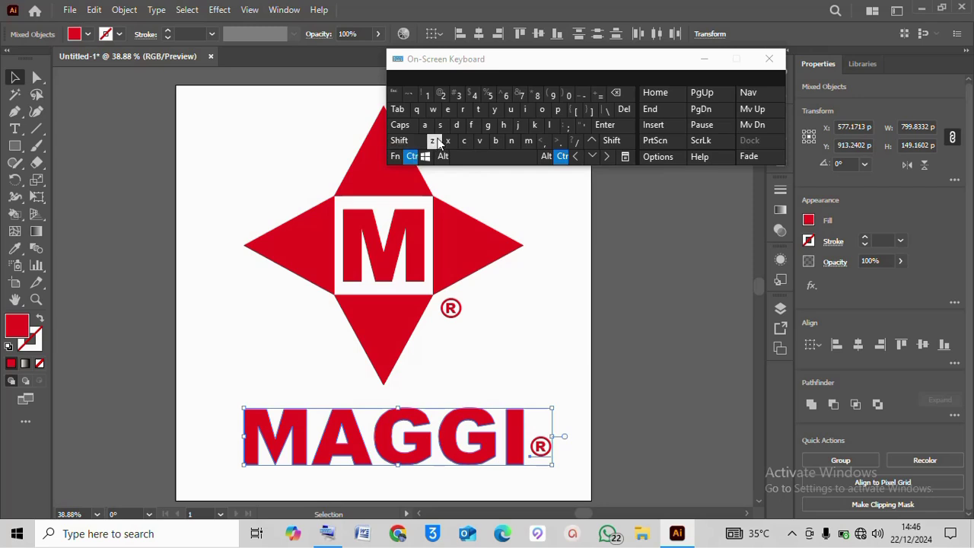
click(438, 142)
click(589, 347)
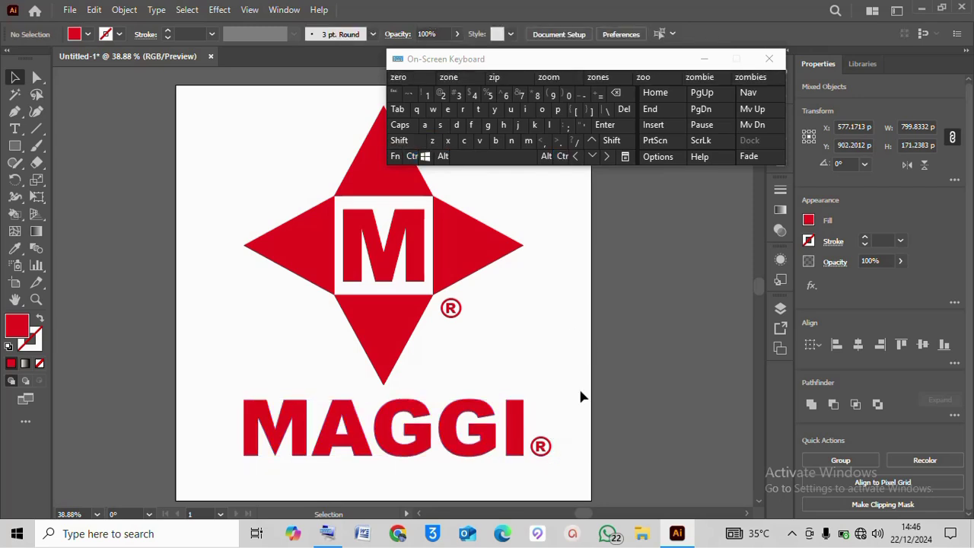
Expand the ® text beside MAGGI into outlines, with Object and Fill included.
click(540, 451)
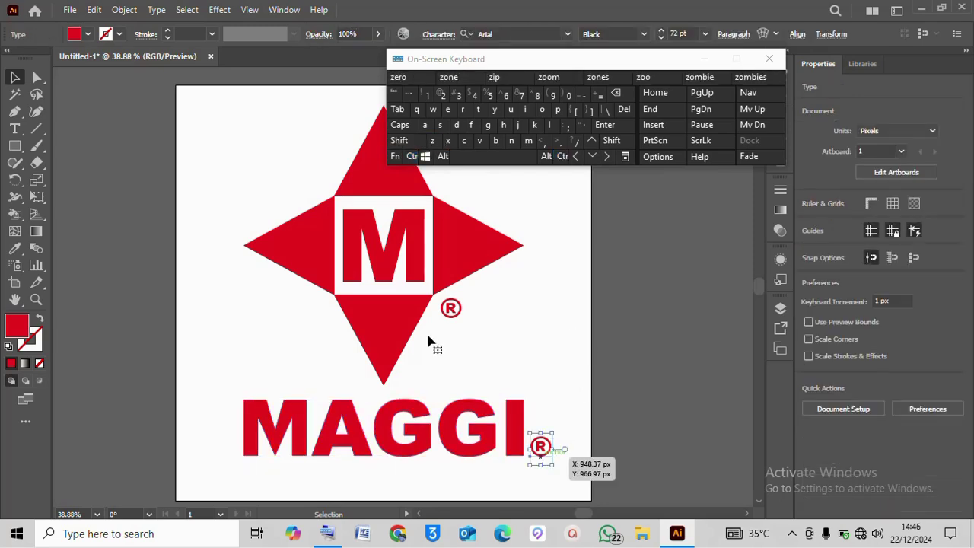
click(124, 9)
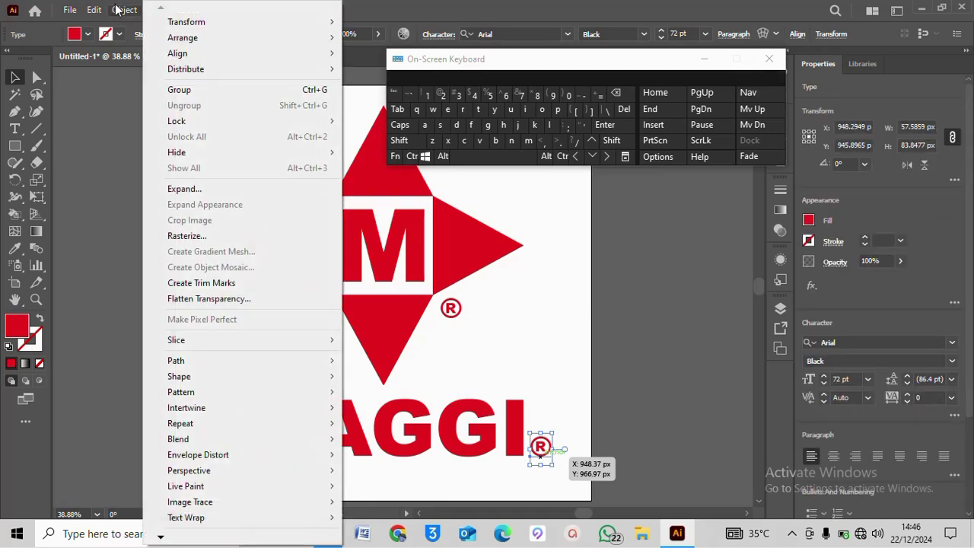
click(199, 189)
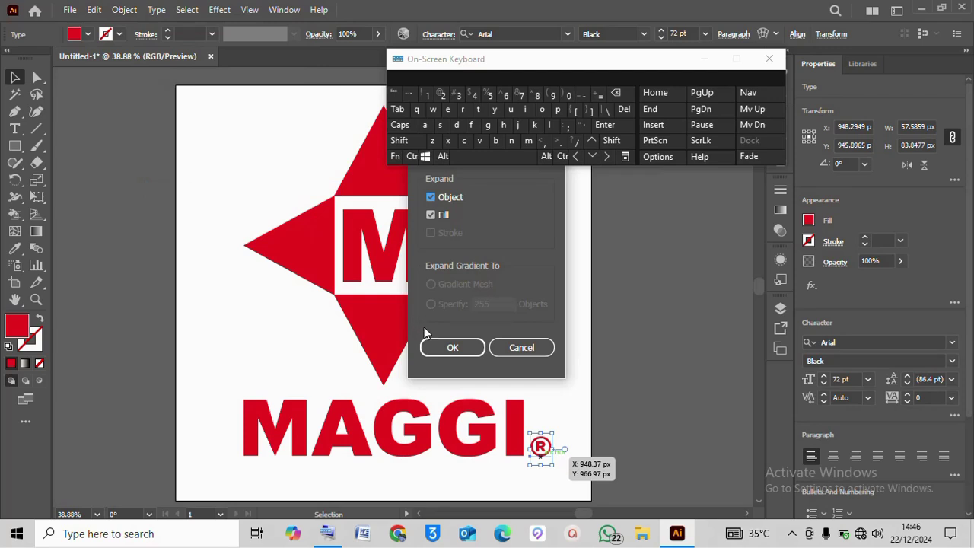
click(439, 353)
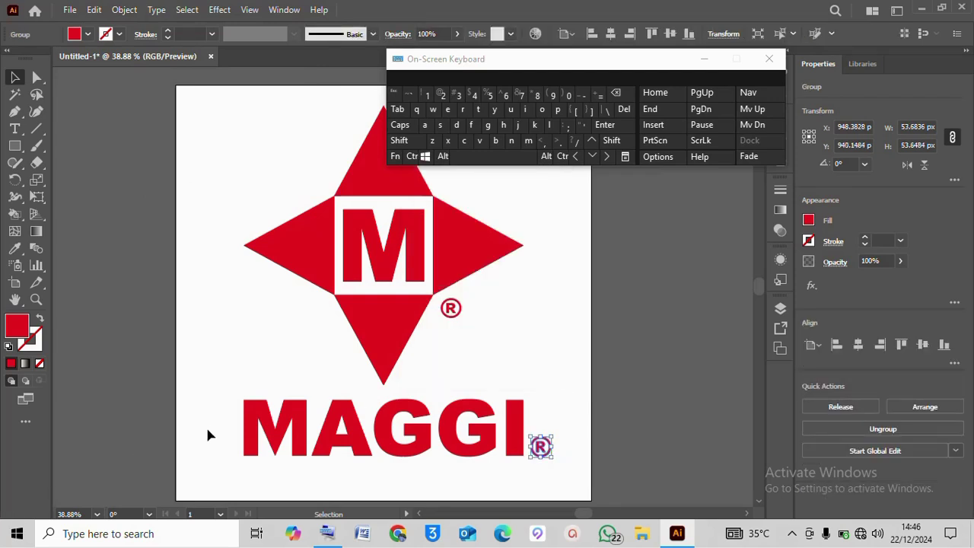
Align the MAGGI letters and the outlined ® to their bottom edges, deselect them and minimise the on-screen keyboard.
drag(222, 434, 272, 452)
click(237, 449)
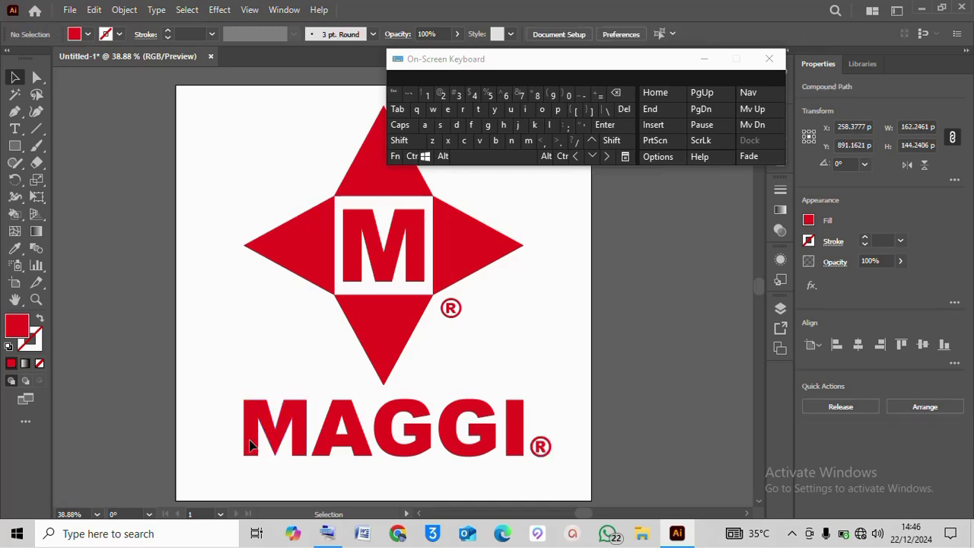
drag(240, 439, 552, 450)
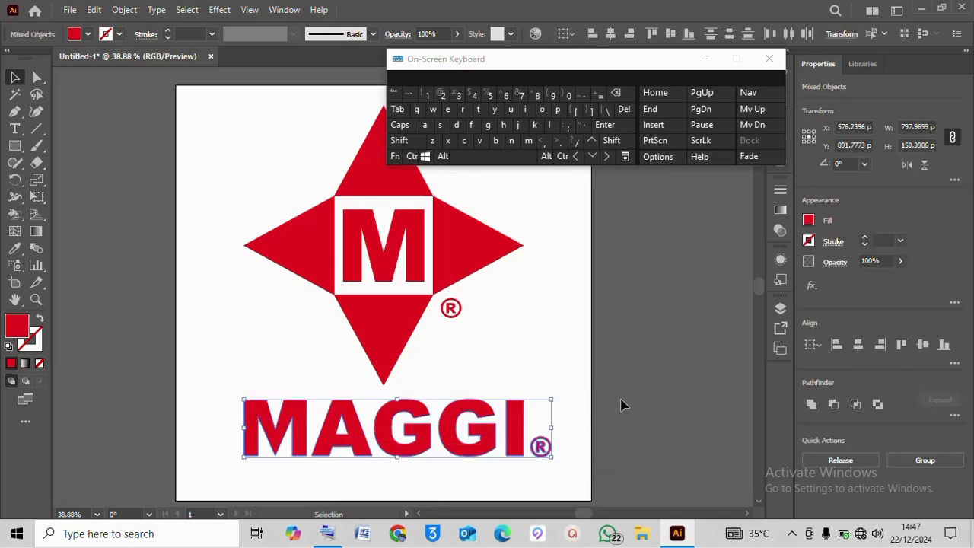
click(944, 344)
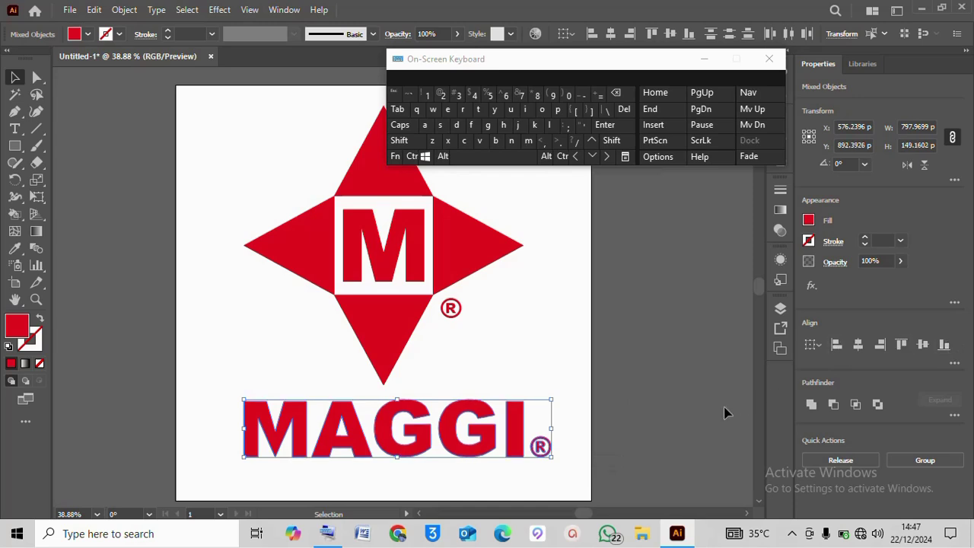
click(623, 420)
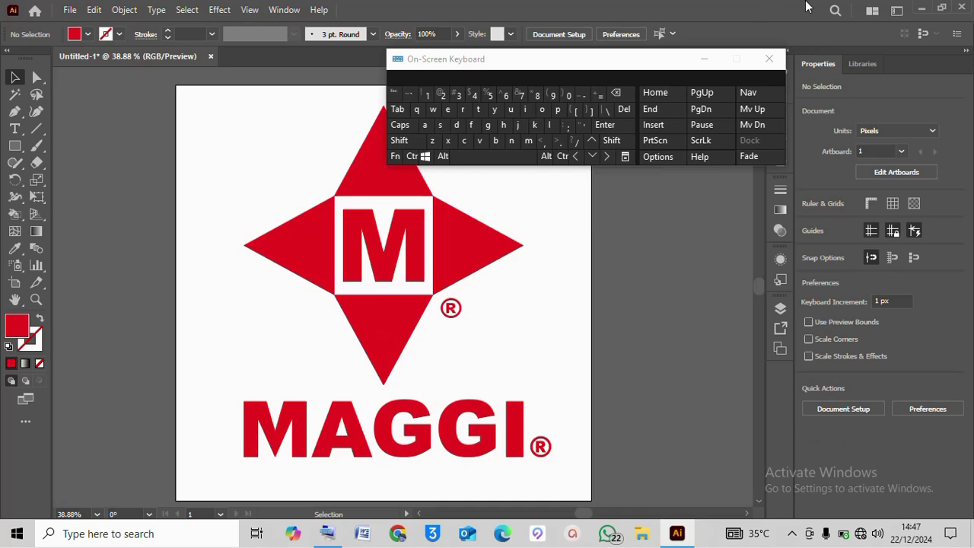
click(705, 61)
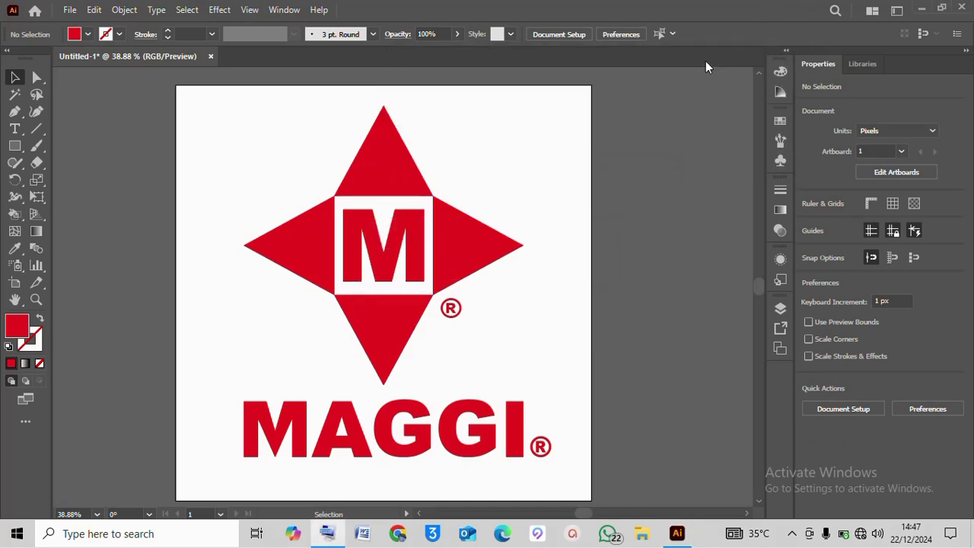